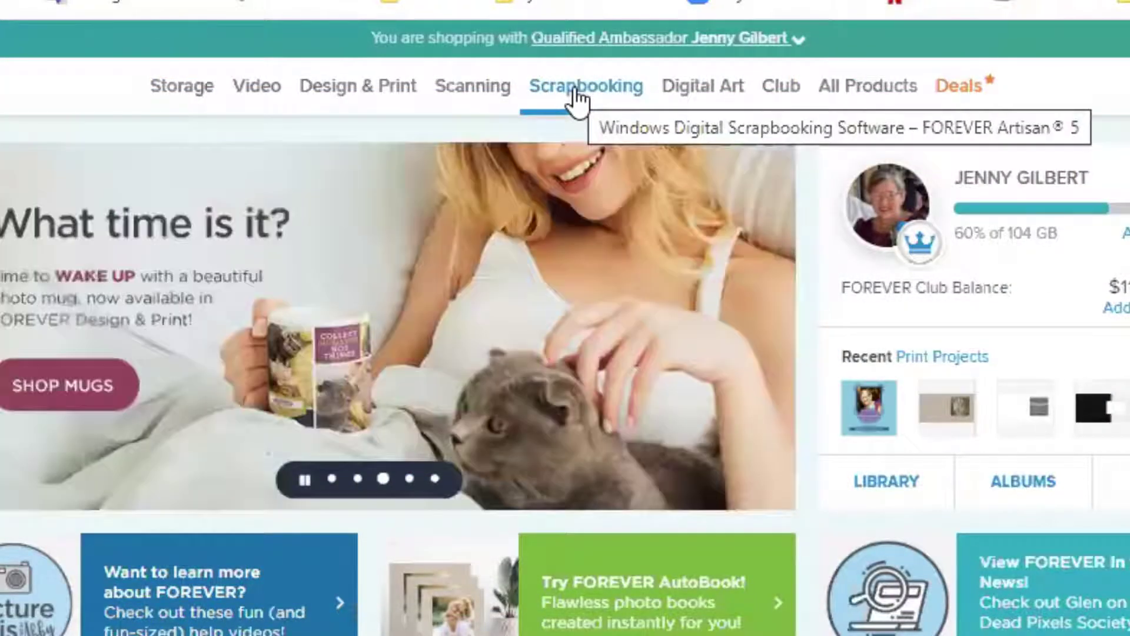
Step: Go to the Scrapbooking section of forever.com to reach the Artisan 5 Welcome screen
{"action": "left_click", "coordinate": [575, 100]}
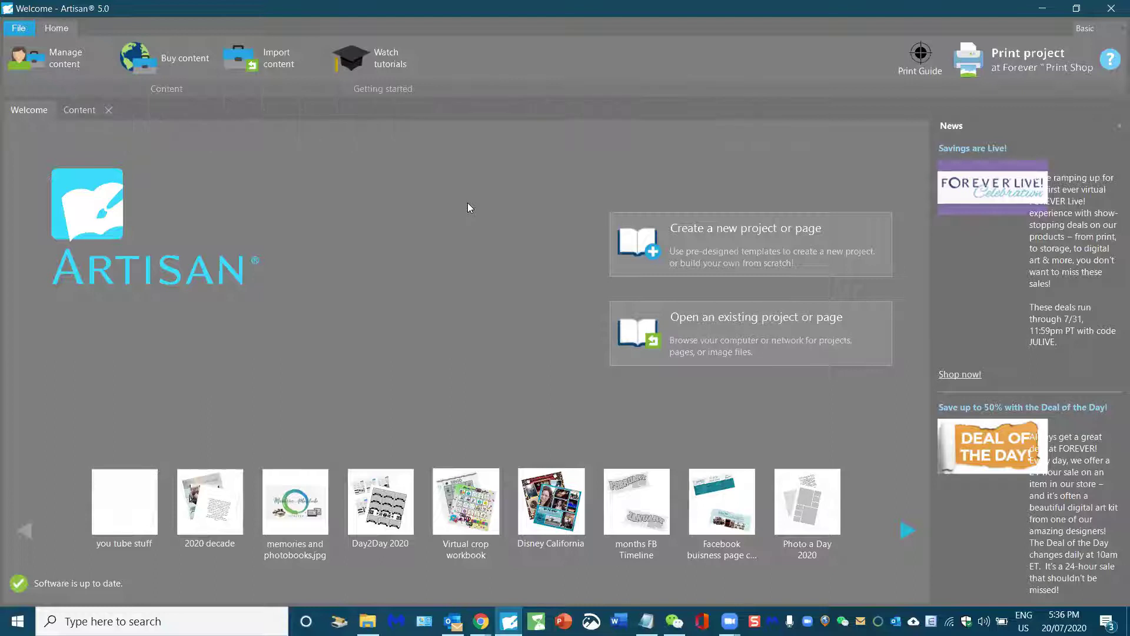
Step: Start a new project and choose the Photo Books 12x12 Hardbound option
{"action": "left_click", "coordinate": [733, 243]}
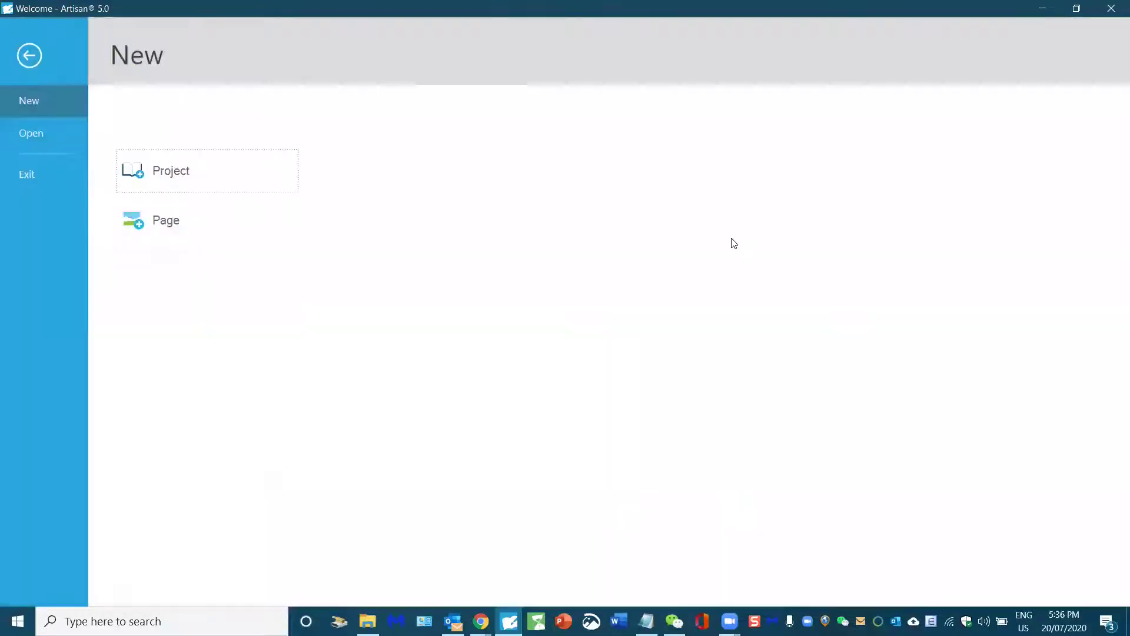
{"action": "left_click", "coordinate": [158, 175]}
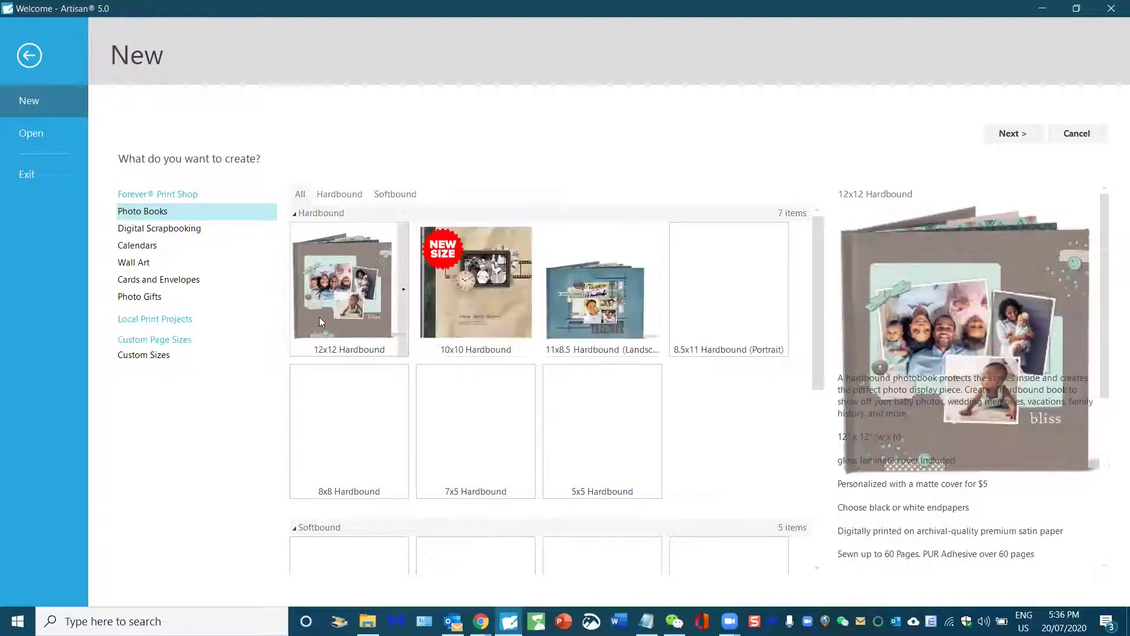
{"action": "mouse_move", "coordinate": [358, 312]}
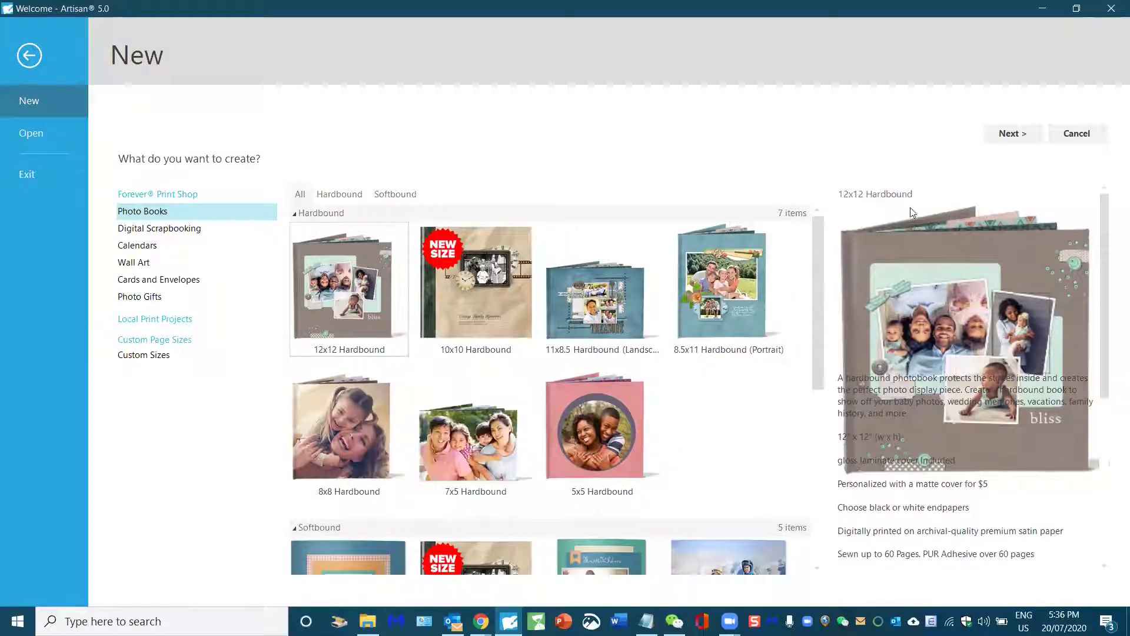
{"action": "left_click", "coordinate": [1008, 142]}
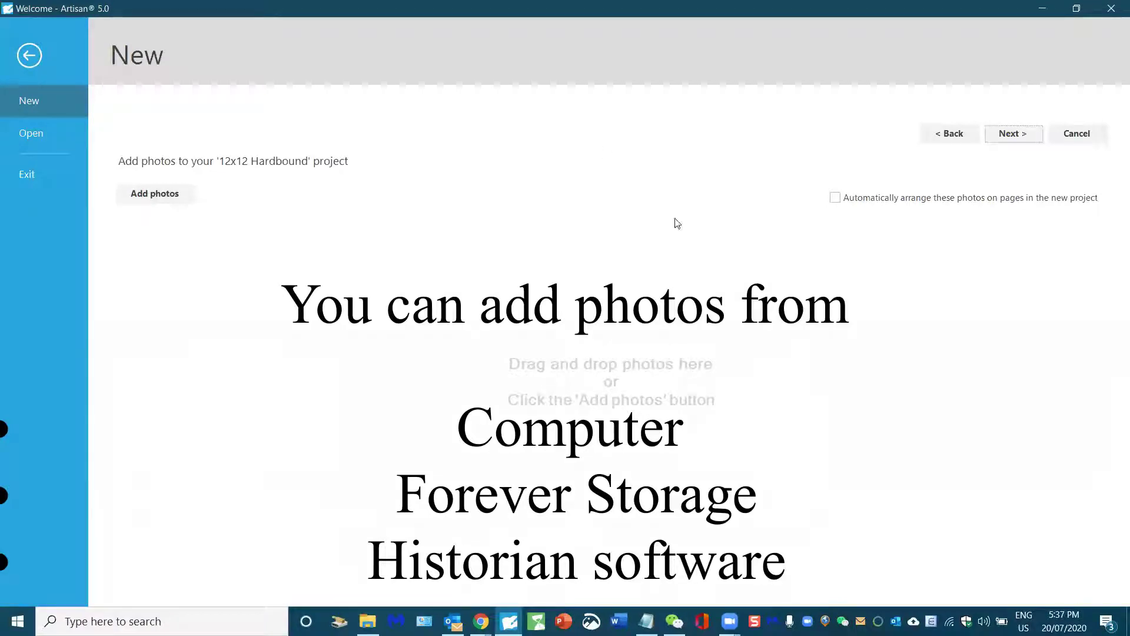
Step: Skip adding photos, name it 'practice white pages' and keep the default save location
{"action": "left_click", "coordinate": [1009, 134]}
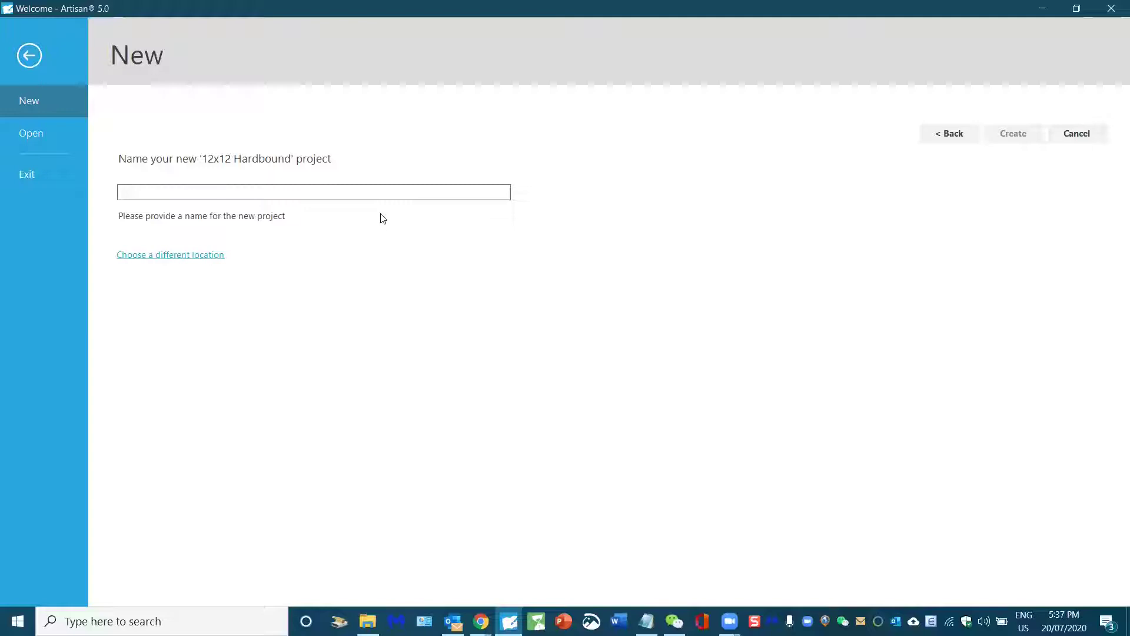
{"action": "type", "text": "practice white"}
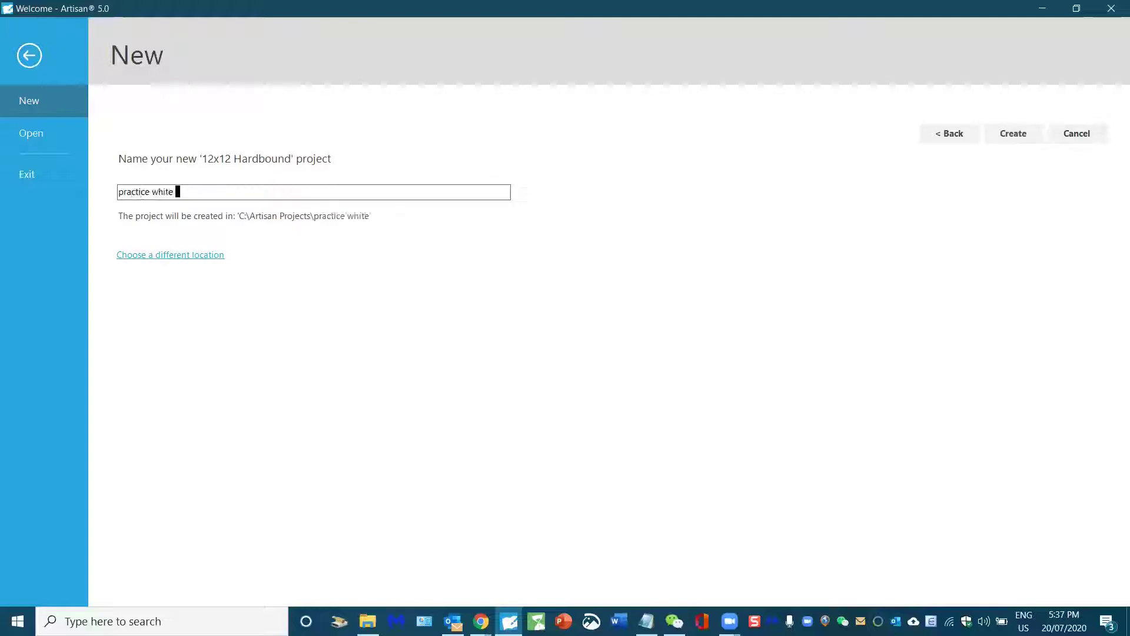
{"action": "type", "text": " pages"}
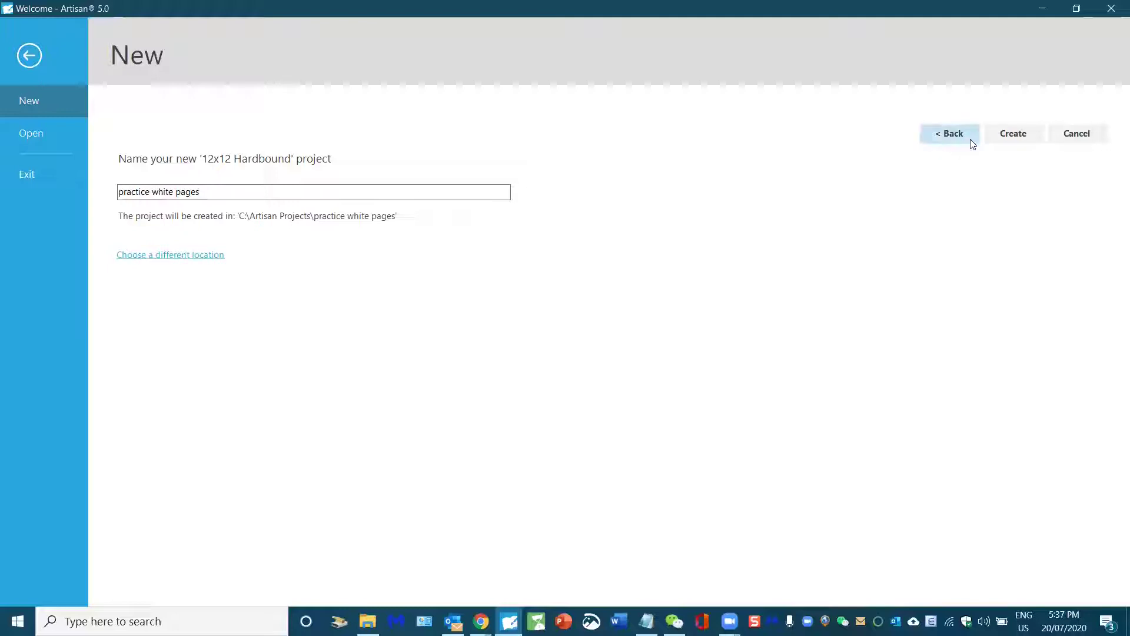
{"action": "left_click", "coordinate": [202, 255]}
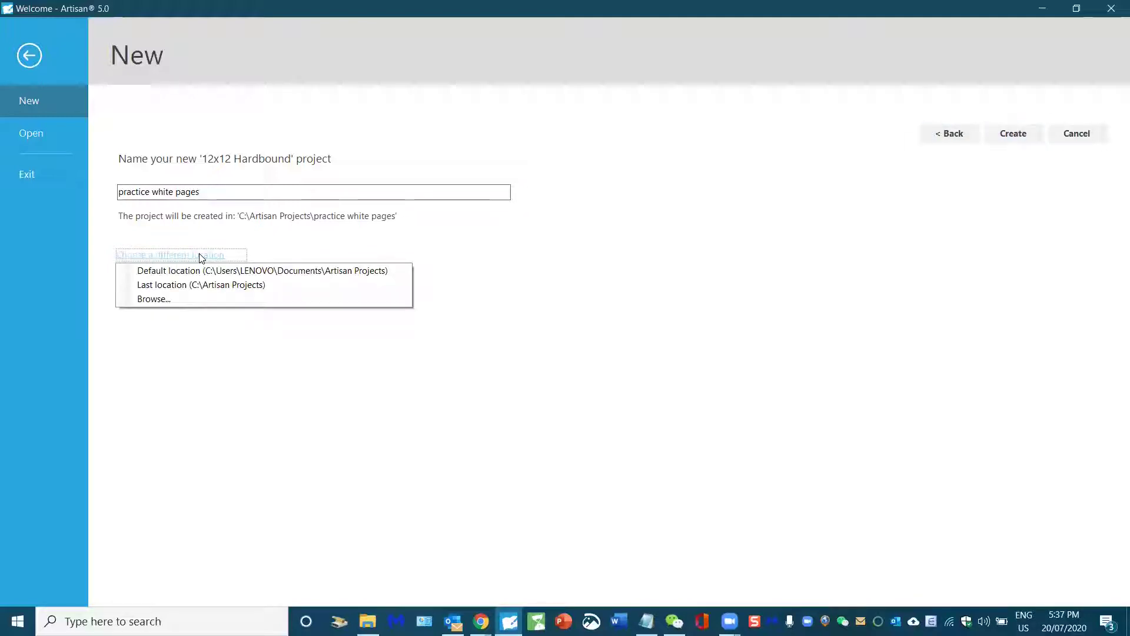
{"action": "left_click", "coordinate": [816, 213]}
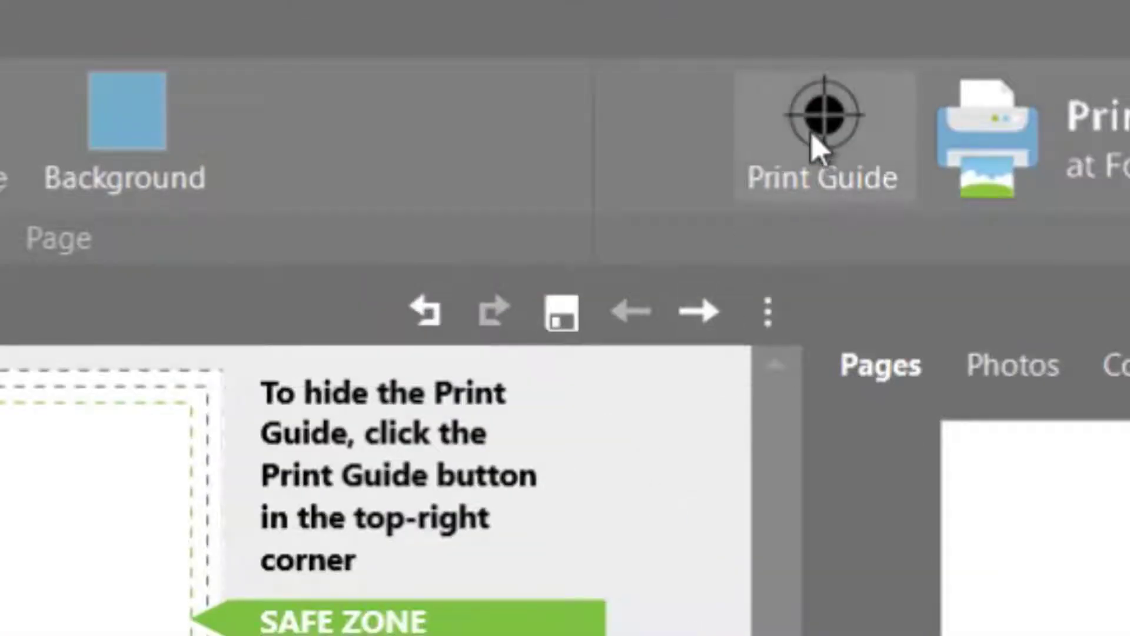
Step: Hide the Print Guide design tips on page 1 and scroll through the Pages panel
{"action": "left_click", "coordinate": [819, 147]}
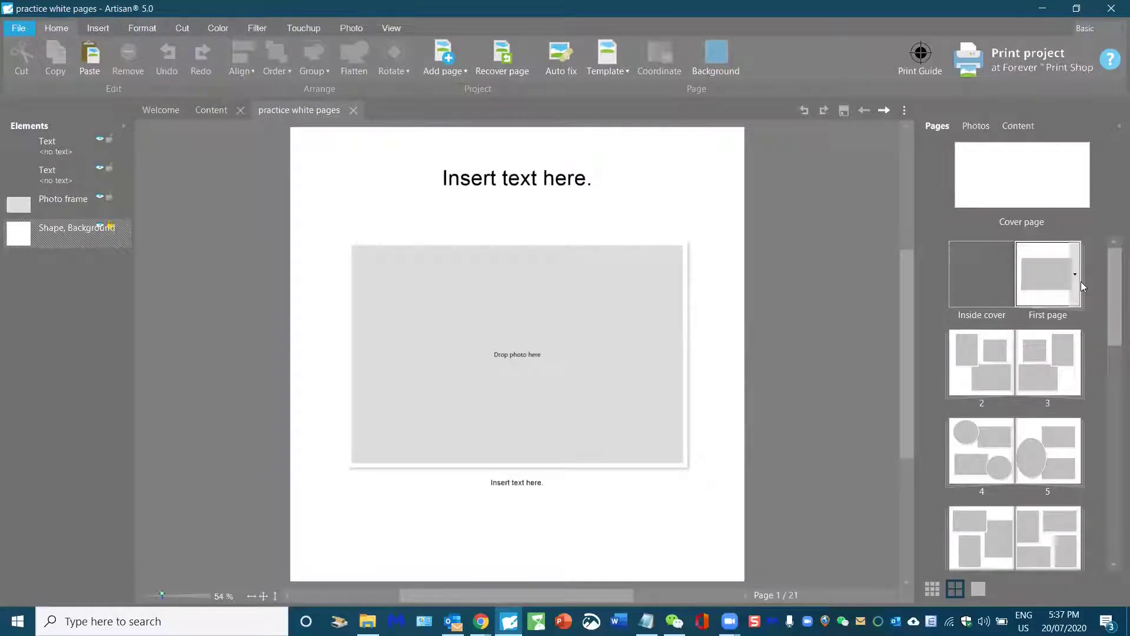
{"action": "scroll", "coordinate": [1048, 334], "scroll_direction": "down", "scroll_amount": 3}
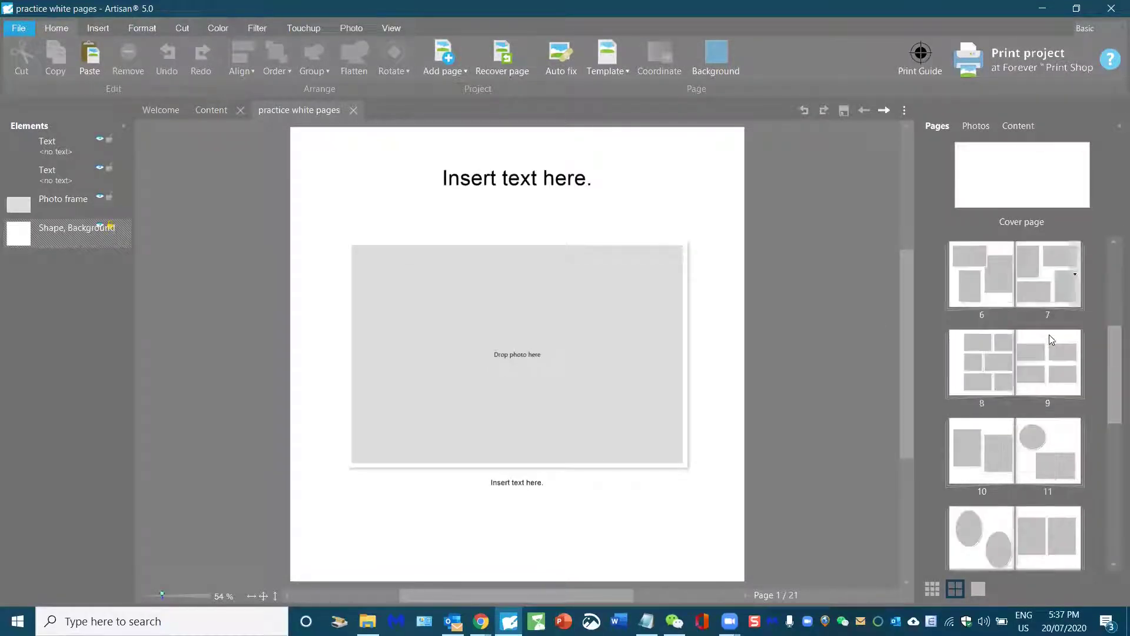
{"action": "scroll", "coordinate": [1048, 334], "scroll_direction": "down", "scroll_amount": 5}
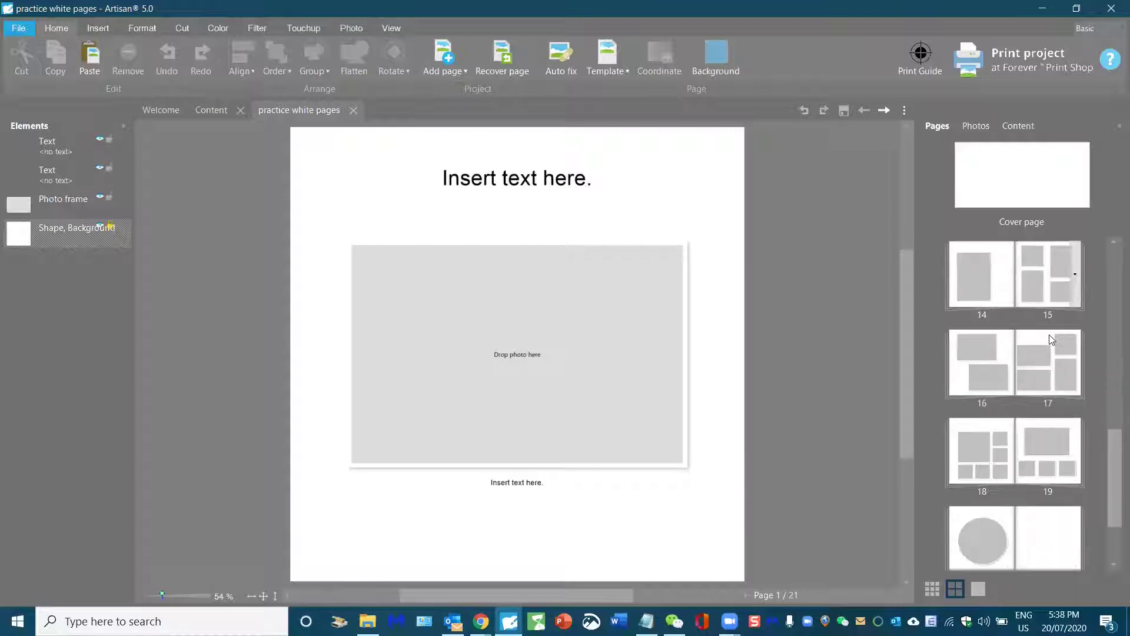
{"action": "scroll", "coordinate": [1049, 334], "scroll_direction": "up", "scroll_amount": 3}
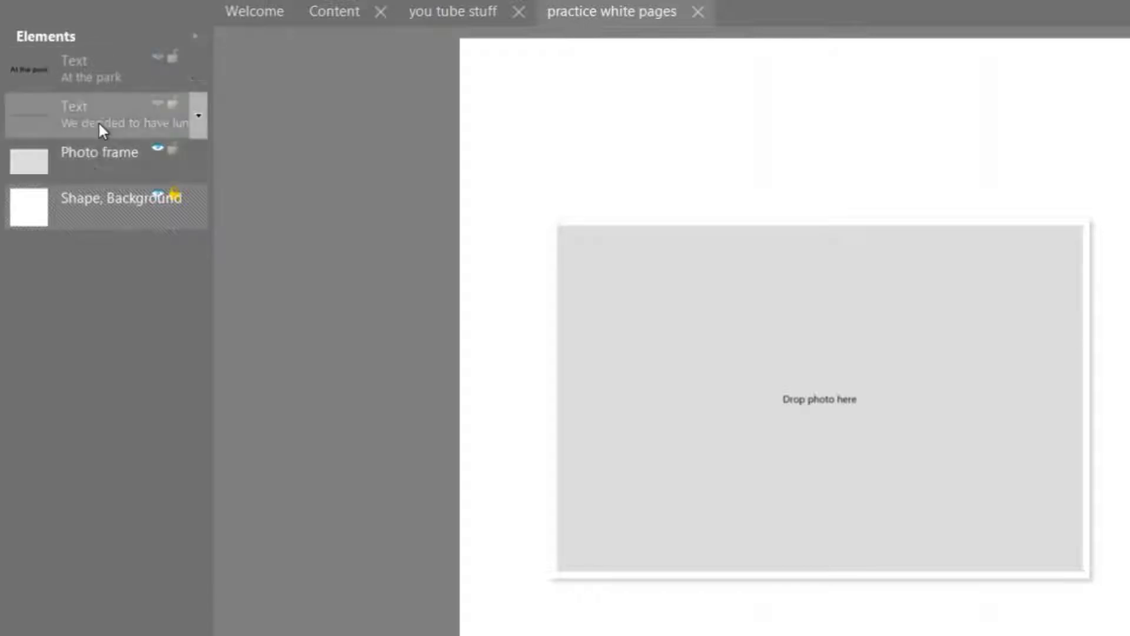
Step: Unhide the At the park title in the Elements panel, then view the Photos and Content tabs
{"action": "left_click", "coordinate": [151, 105]}
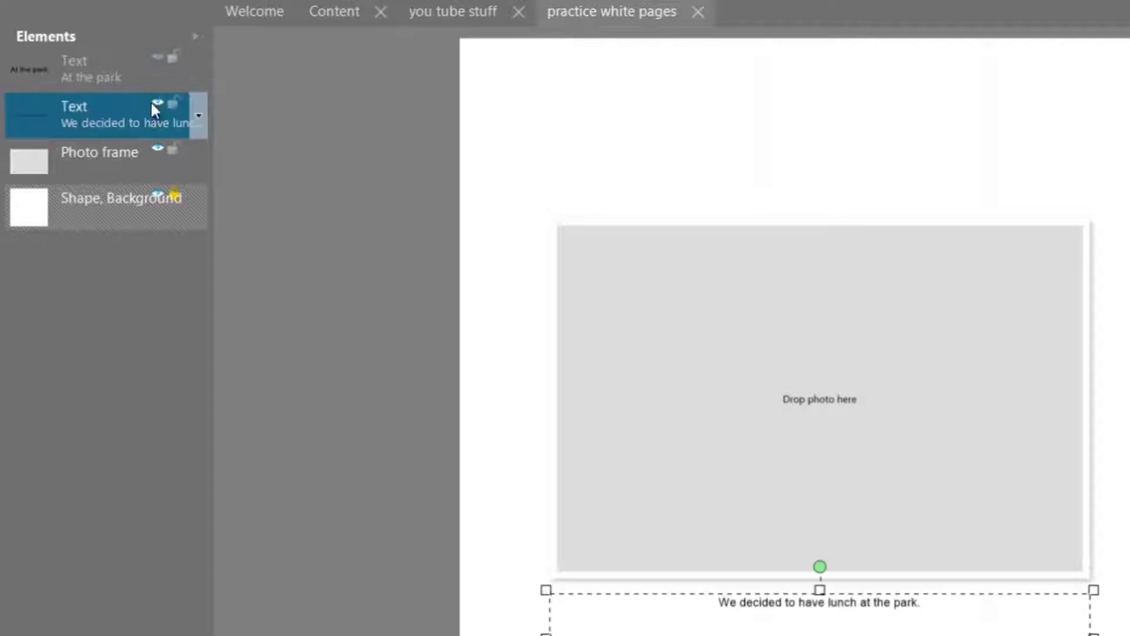
{"action": "left_click", "coordinate": [156, 56]}
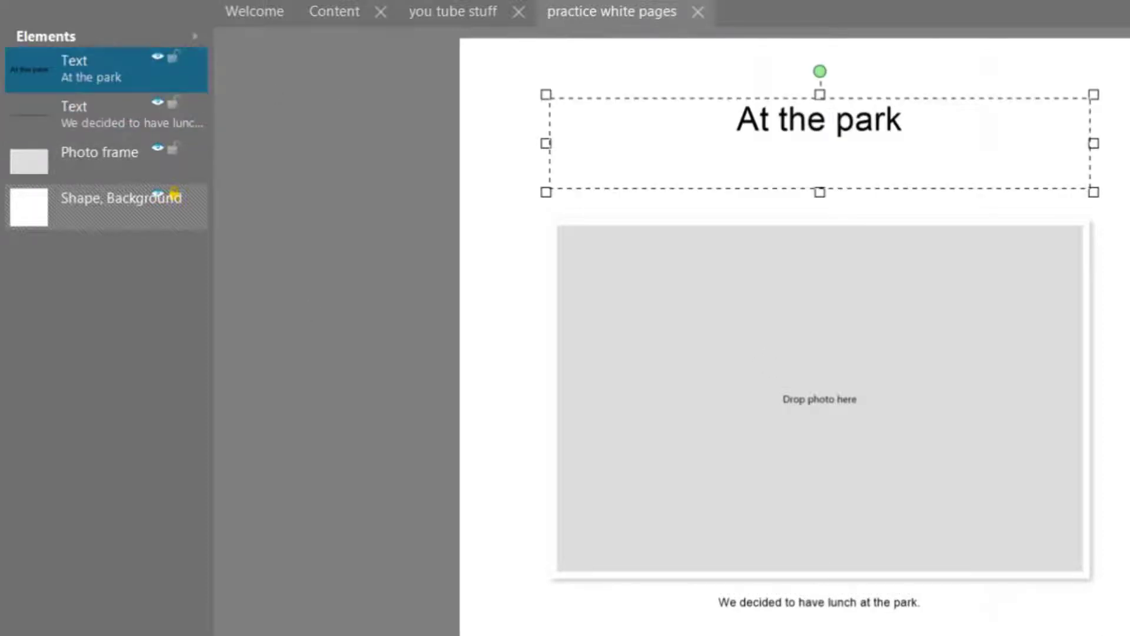
{"action": "key", "text": "Escape"}
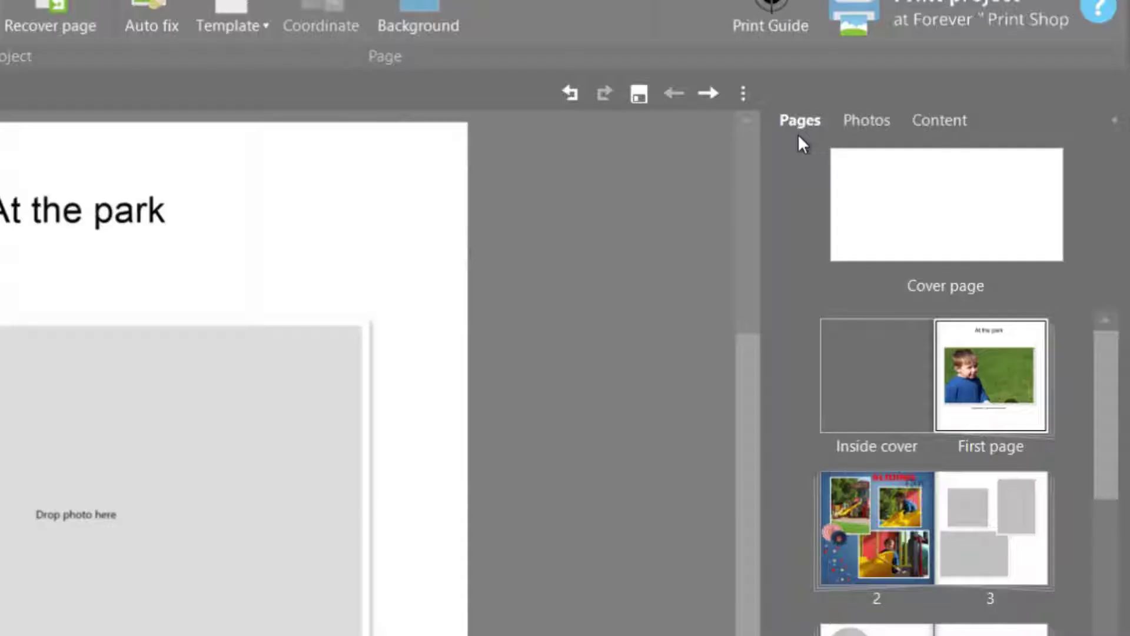
{"action": "left_click", "coordinate": [879, 125]}
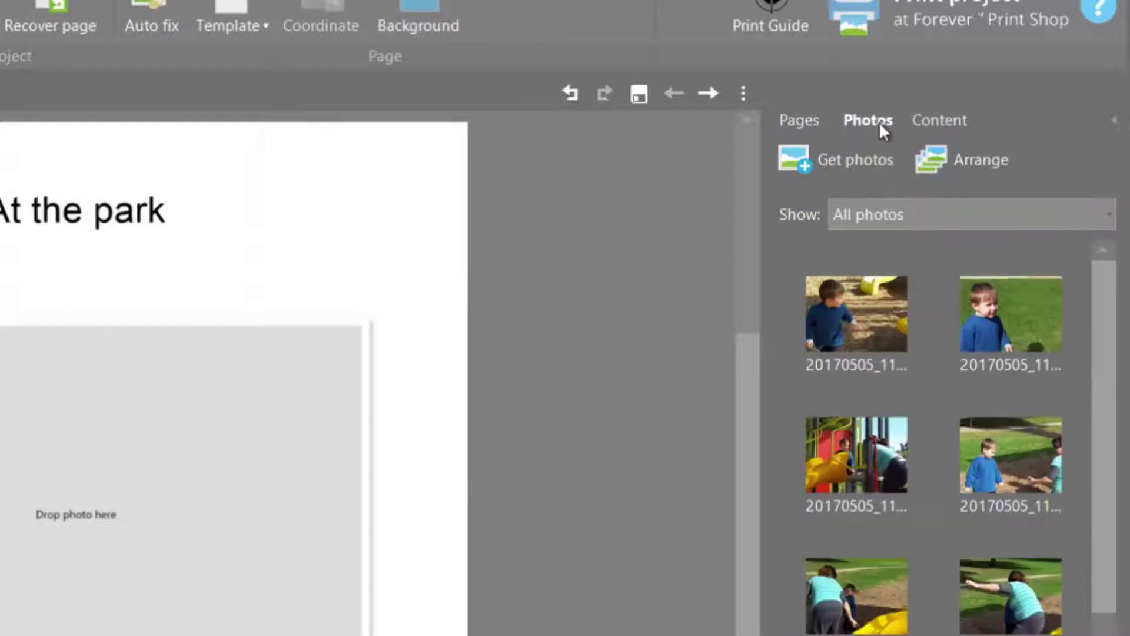
{"action": "left_click", "coordinate": [933, 122]}
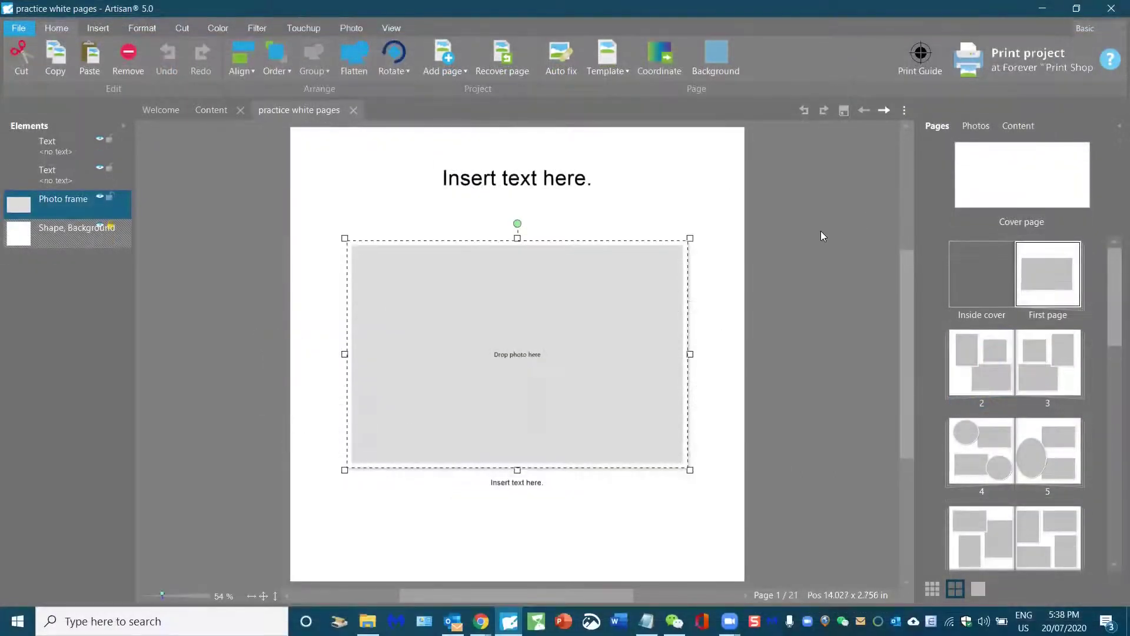
Step: In the Photos panel, choose Get photos > Browse Forever®
{"action": "left_click", "coordinate": [820, 233]}
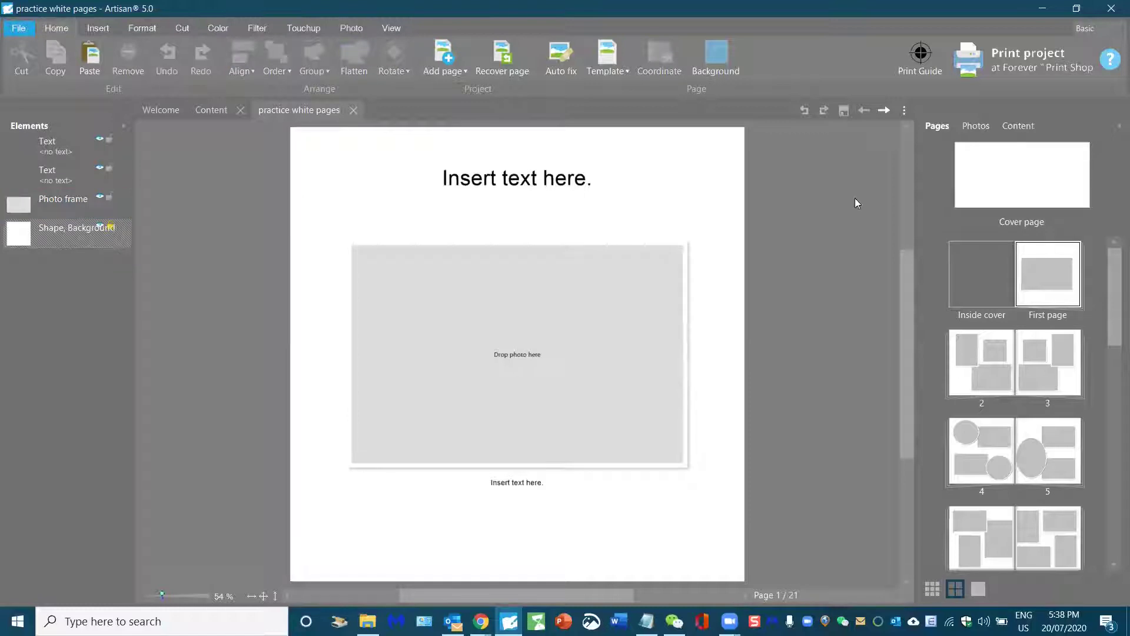
{"action": "left_click", "coordinate": [977, 127]}
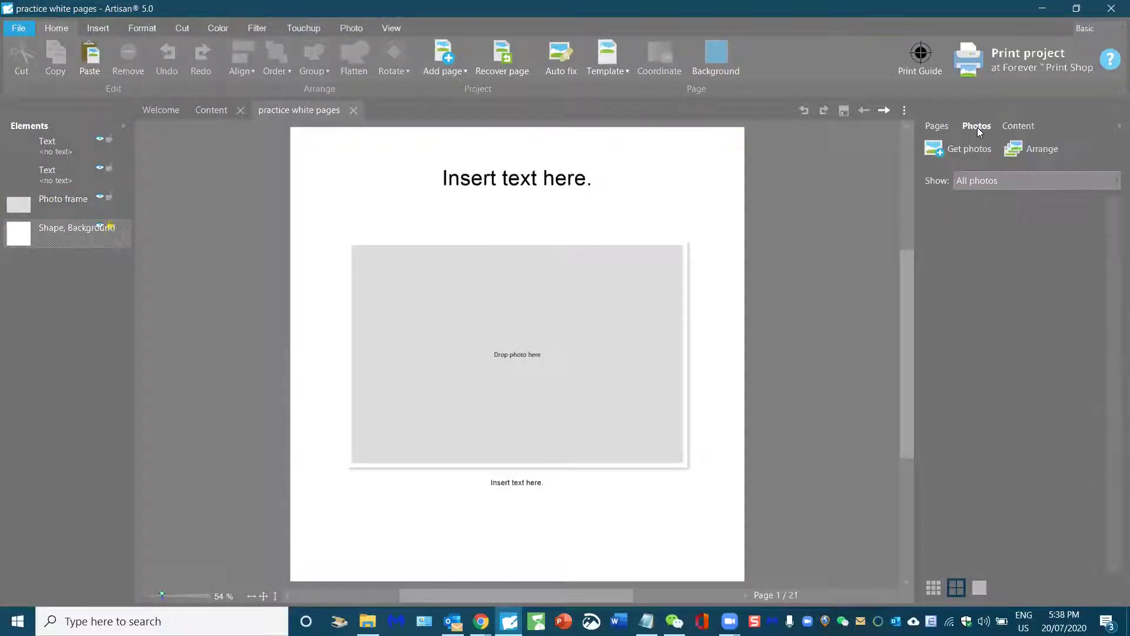
{"action": "left_click", "coordinate": [973, 151]}
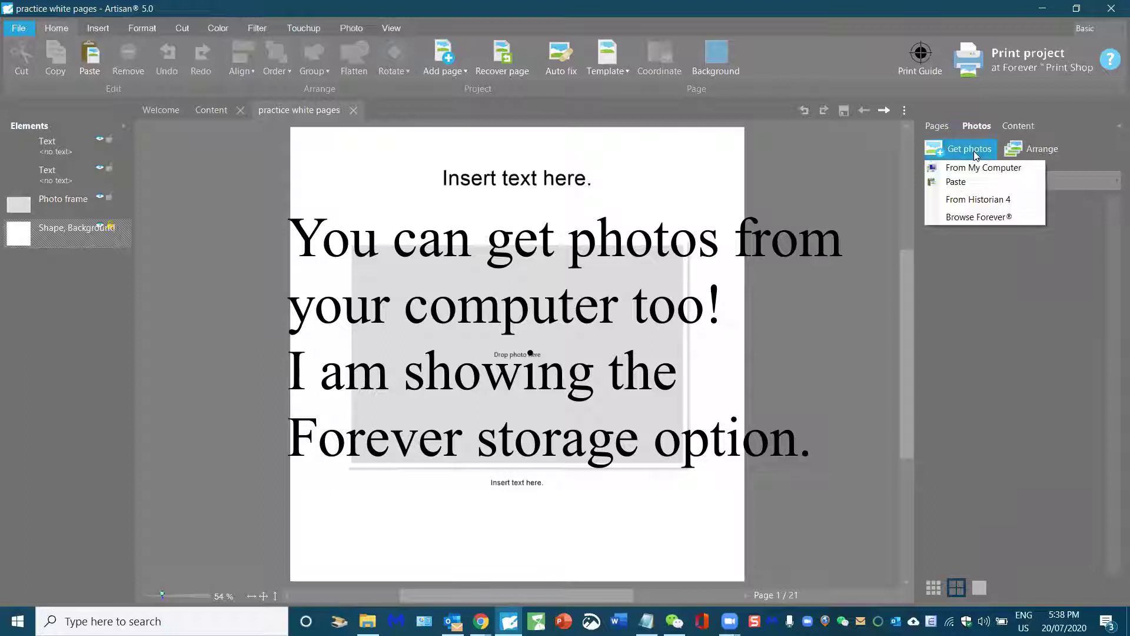
{"action": "left_click", "coordinate": [967, 218]}
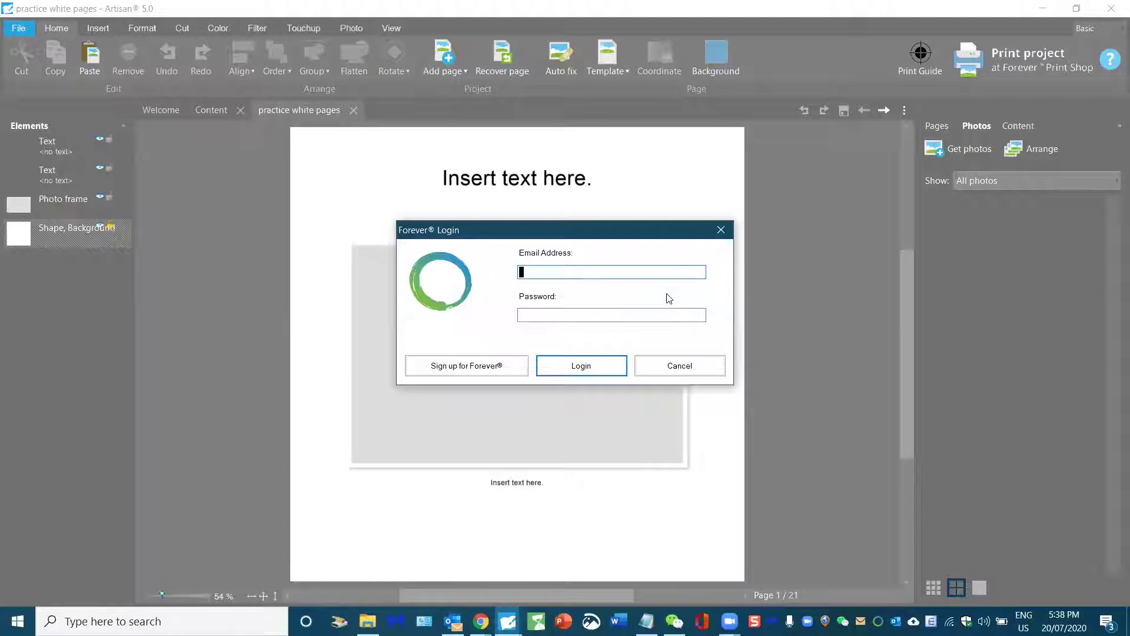
Step: Log in to FOREVER with the account e-mail and password
{"action": "key", "text": "Tab"}
{"action": "type", "text": "**********"}
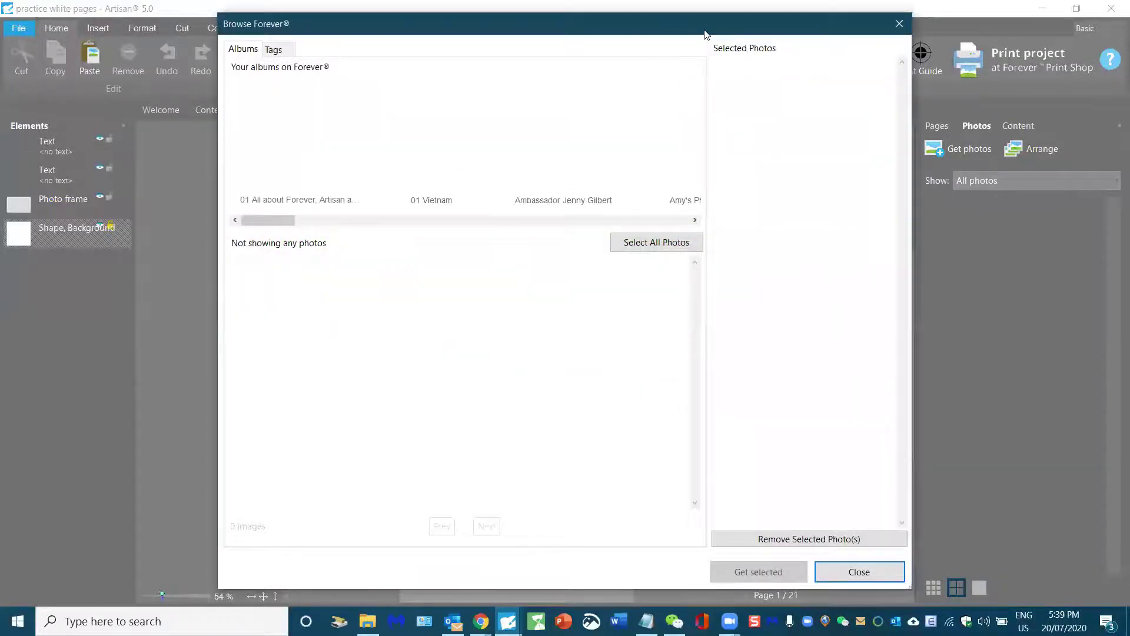
Step: Switch Browse Forever to Tags, load all tags, and open the child's tag with 138 photos
{"action": "left_click_drag", "start_coordinate": [706, 34], "coordinate": [695, 84]}
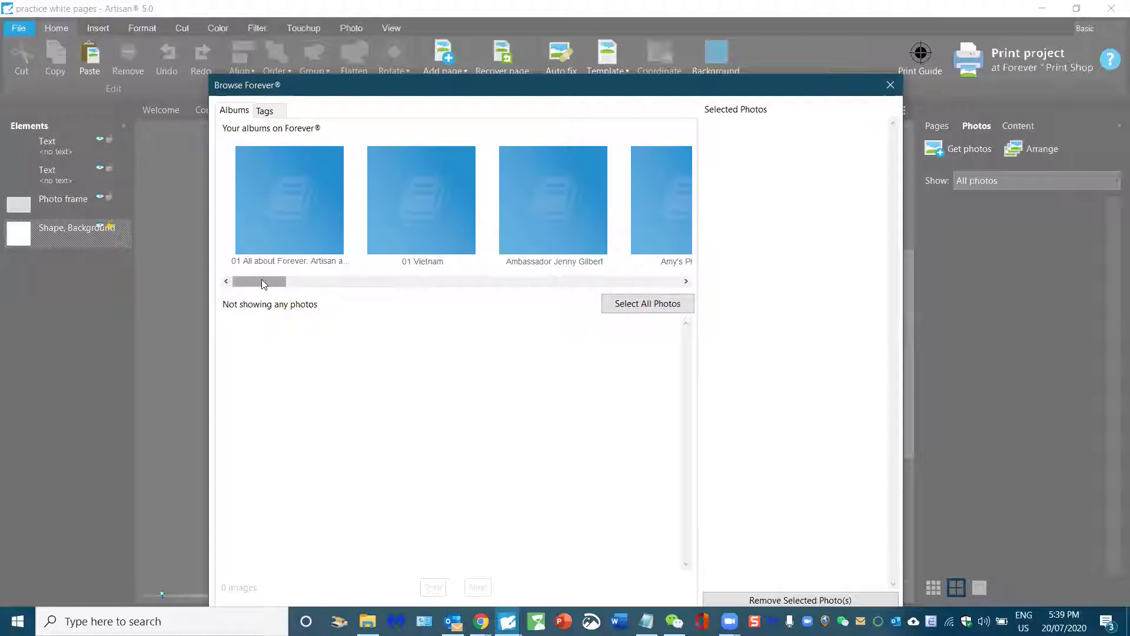
{"action": "left_click_drag", "start_coordinate": [287, 282], "coordinate": [216, 285]}
{"action": "left_click", "coordinate": [264, 111]}
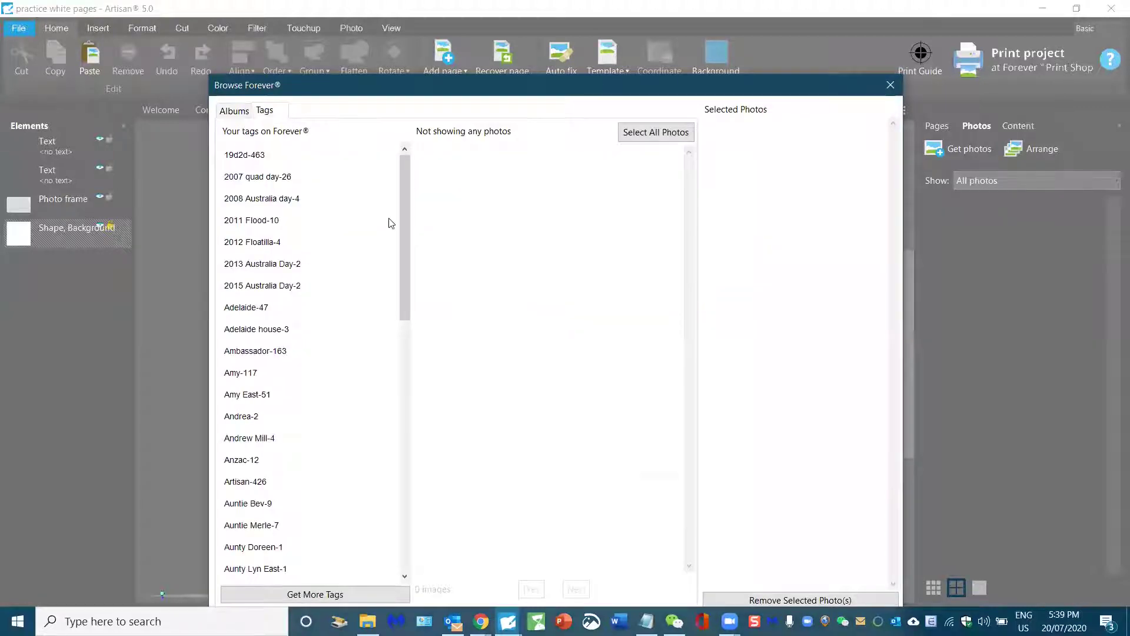
{"action": "left_click_drag", "start_coordinate": [411, 245], "coordinate": [320, 559]}
{"action": "left_click", "coordinate": [312, 594]}
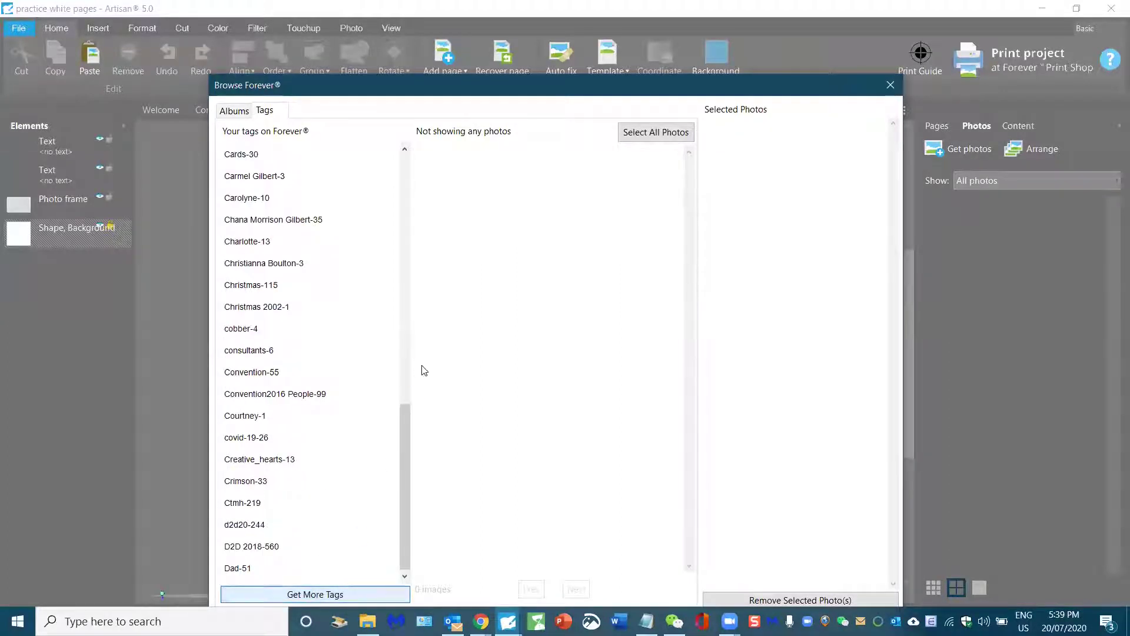
{"action": "left_click_drag", "start_coordinate": [406, 321], "coordinate": [406, 532]}
{"action": "left_click", "coordinate": [346, 596]}
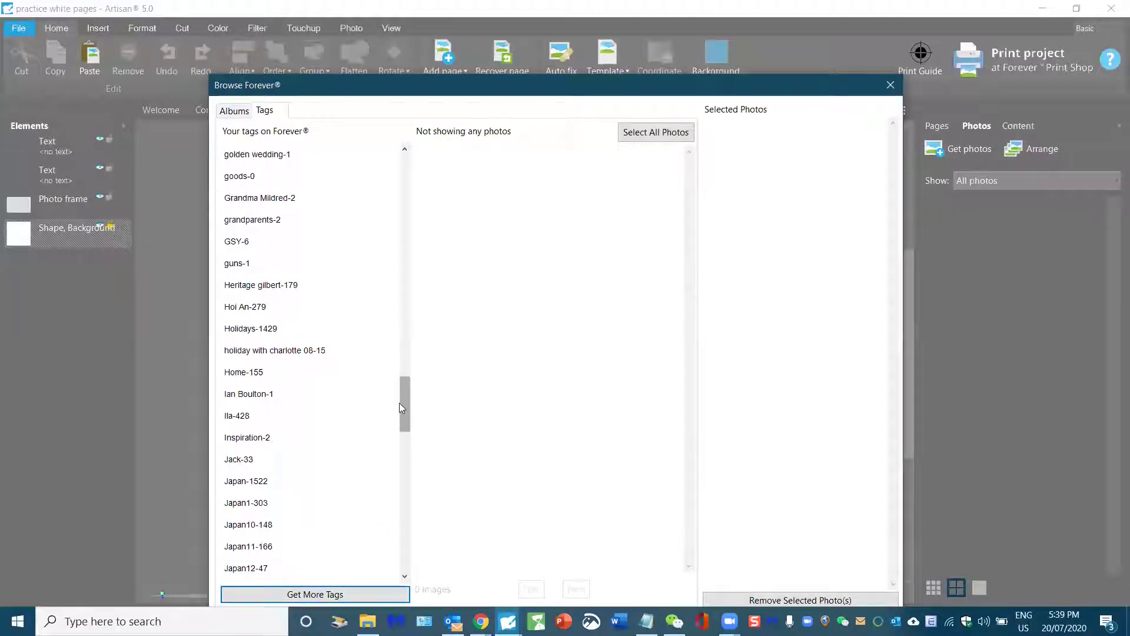
{"action": "left_click_drag", "start_coordinate": [398, 409], "coordinate": [392, 589]}
{"action": "left_click", "coordinate": [339, 594]}
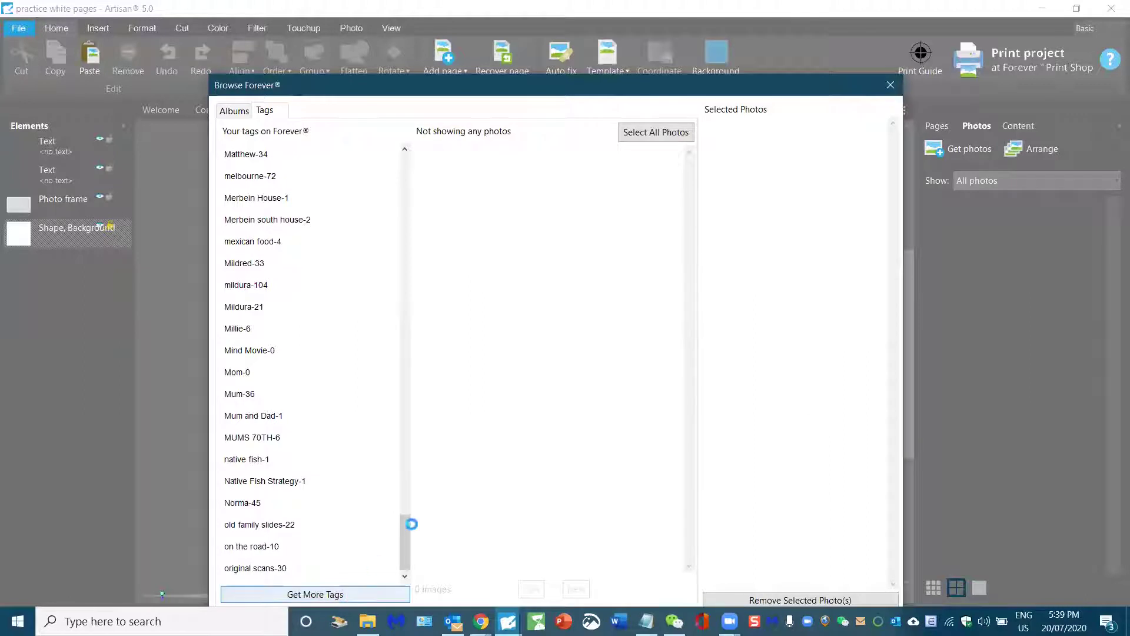
{"action": "left_click_drag", "start_coordinate": [408, 452], "coordinate": [225, 529]}
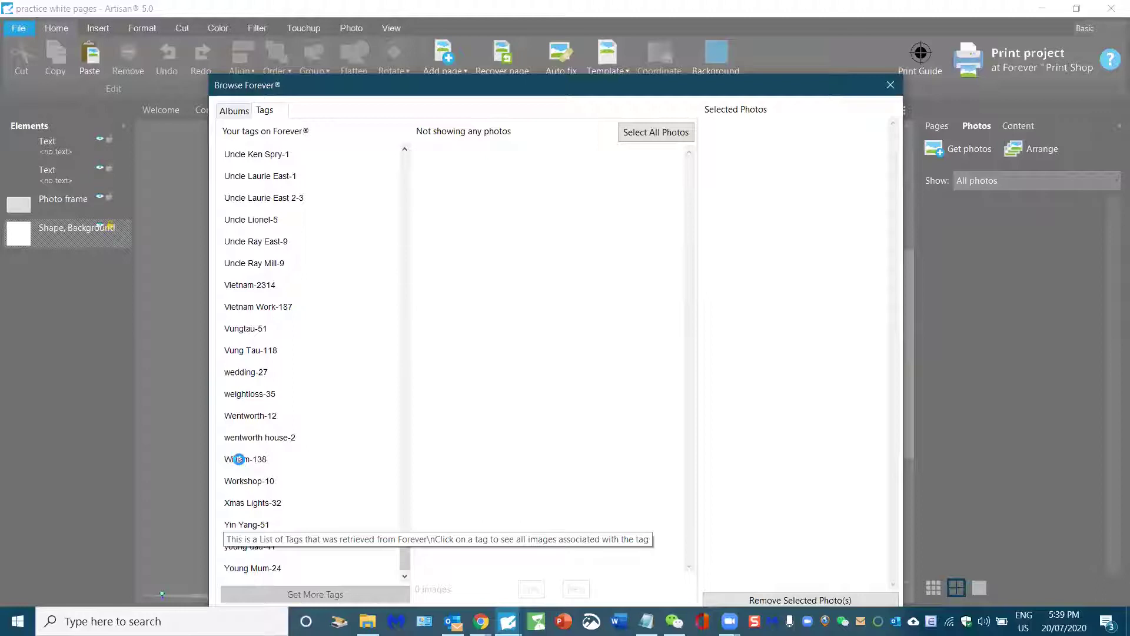
{"action": "left_click", "coordinate": [238, 459]}
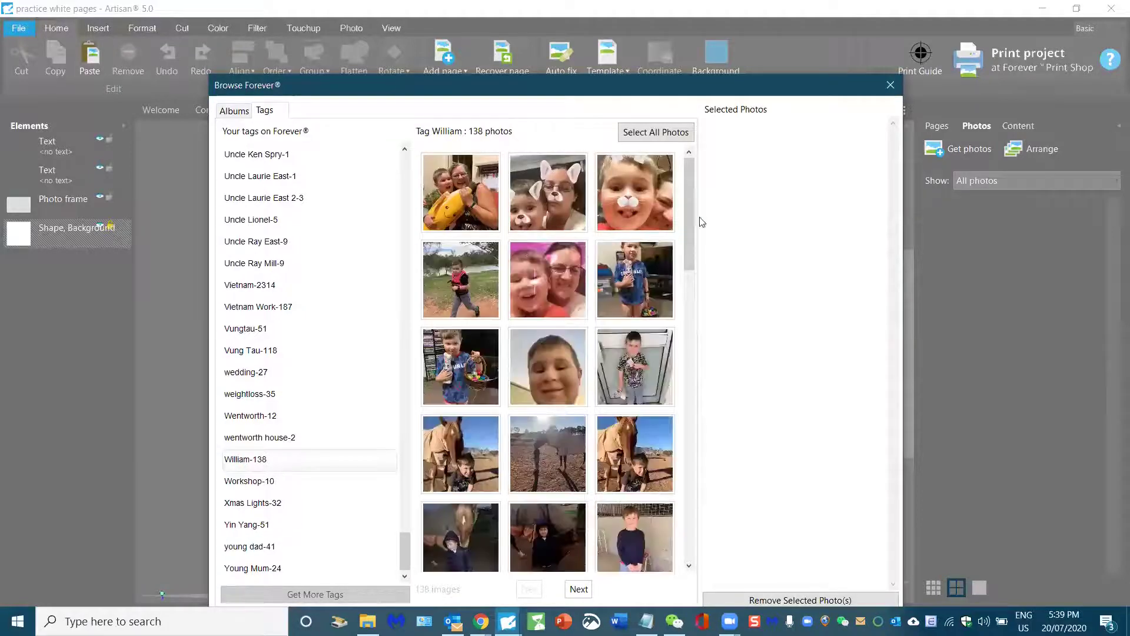
Step: Select the run of thirteen park photos and download them into the project
{"action": "left_click_drag", "start_coordinate": [693, 241], "coordinate": [690, 526]}
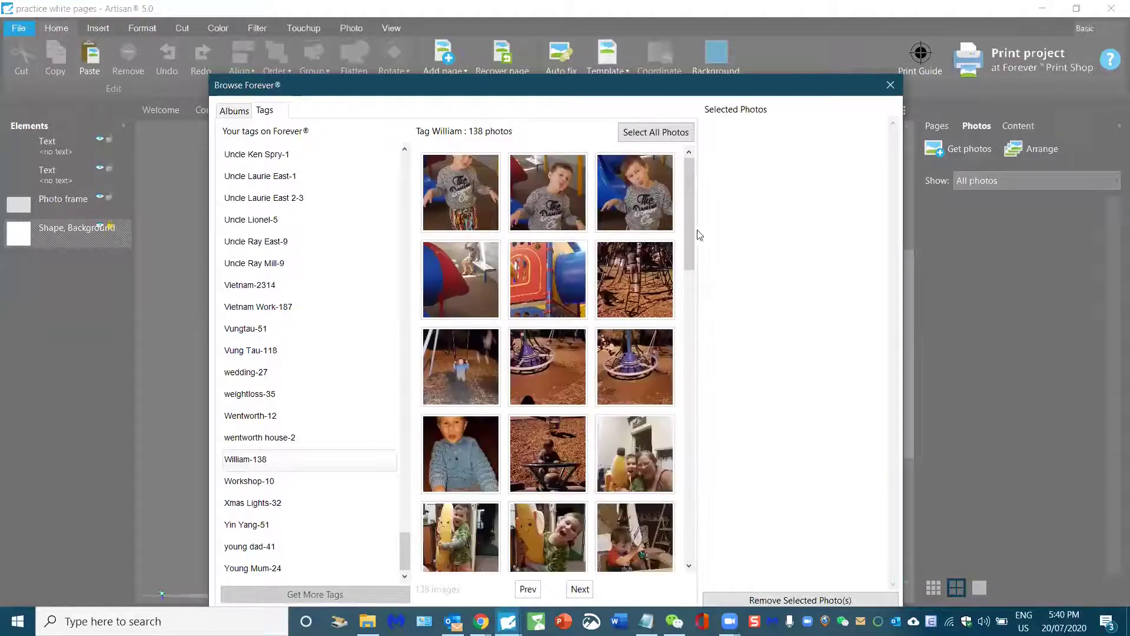
{"action": "left_click_drag", "start_coordinate": [692, 234], "coordinate": [684, 400]}
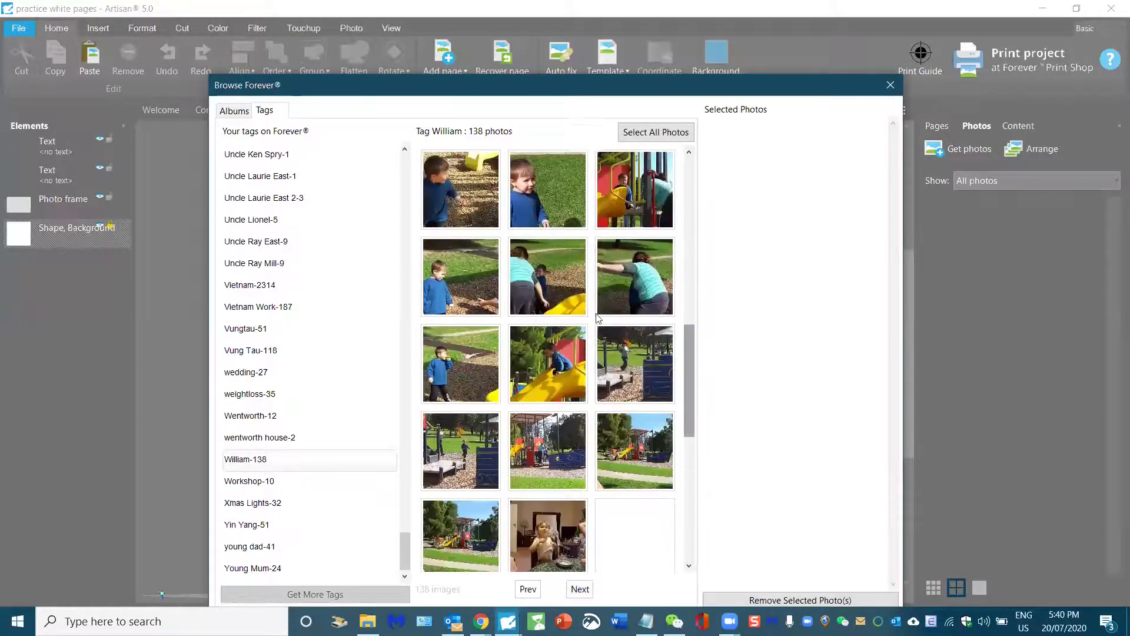
{"action": "left_click", "coordinate": [451, 187]}
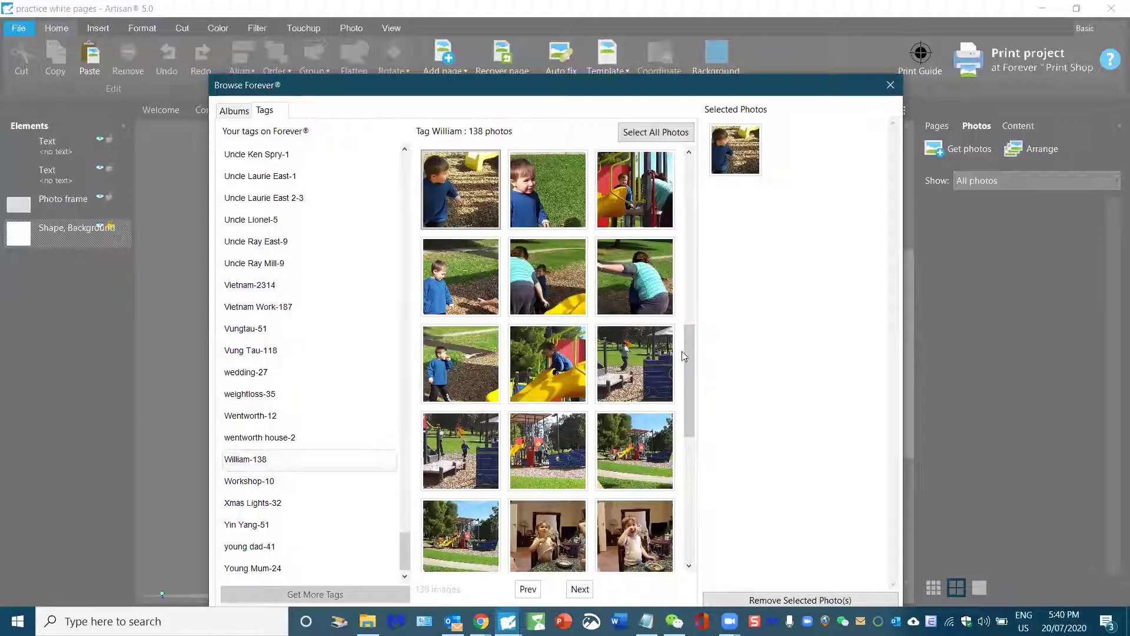
{"action": "left_click", "coordinate": [463, 548], "text": "shift"}
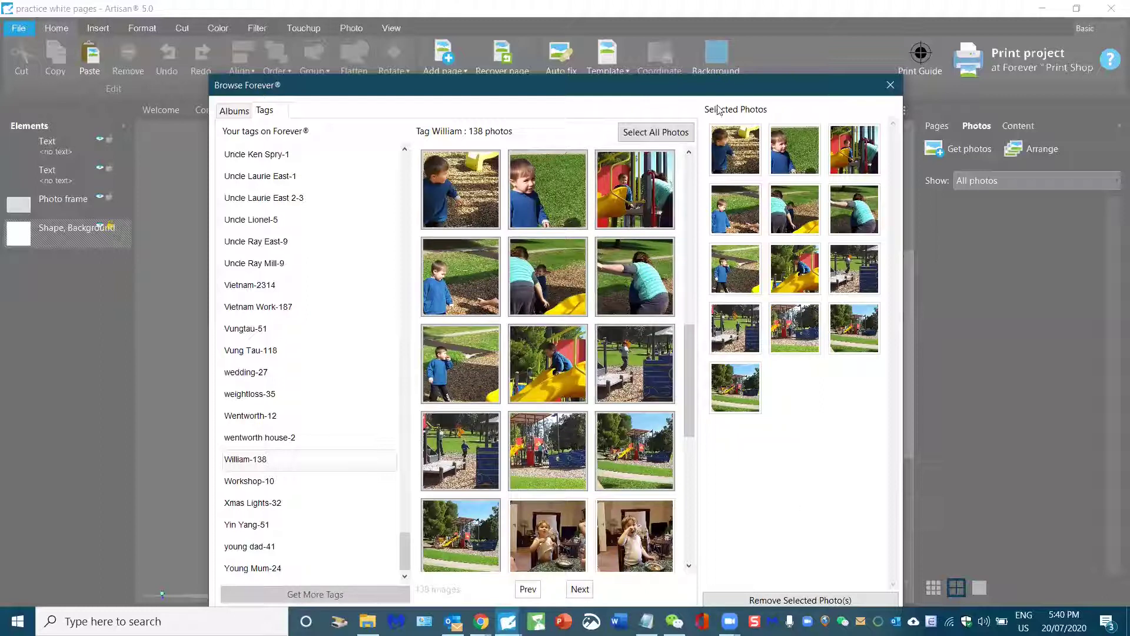
{"action": "left_click_drag", "start_coordinate": [711, 72], "coordinate": [713, 17]}
{"action": "left_click", "coordinate": [738, 579]}
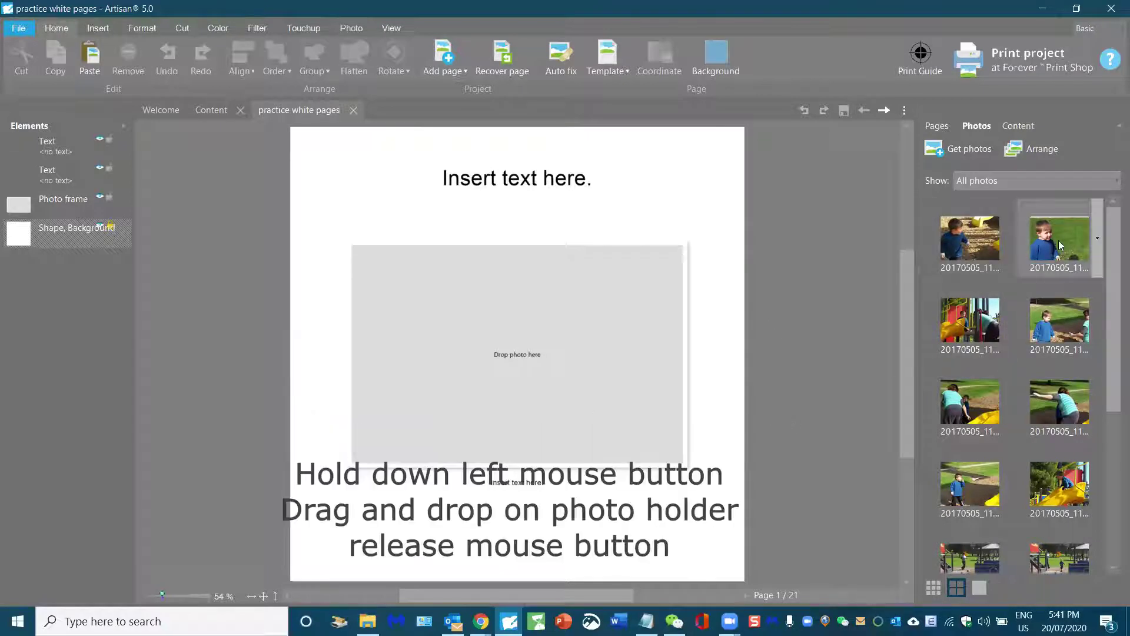
Step: Drag the boy-on-grass thumbnail into page 1's 'Drop photo here' frame
{"action": "left_click_drag", "start_coordinate": [1060, 244], "coordinate": [500, 376]}
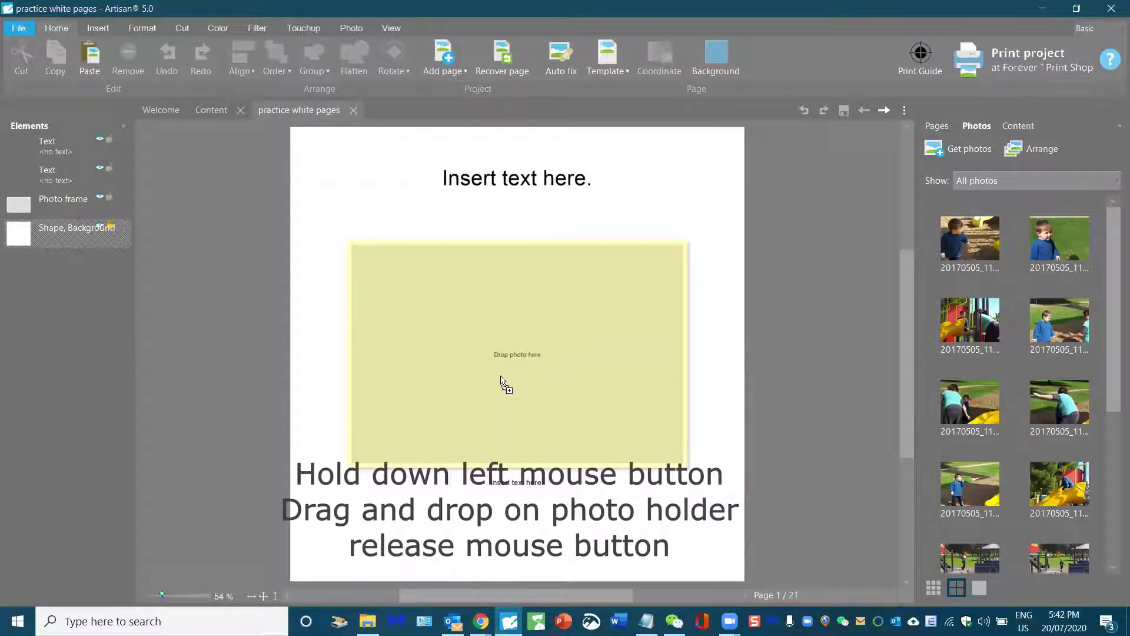
{"action": "left_click_drag", "start_coordinate": [501, 377], "coordinate": [501, 376]}
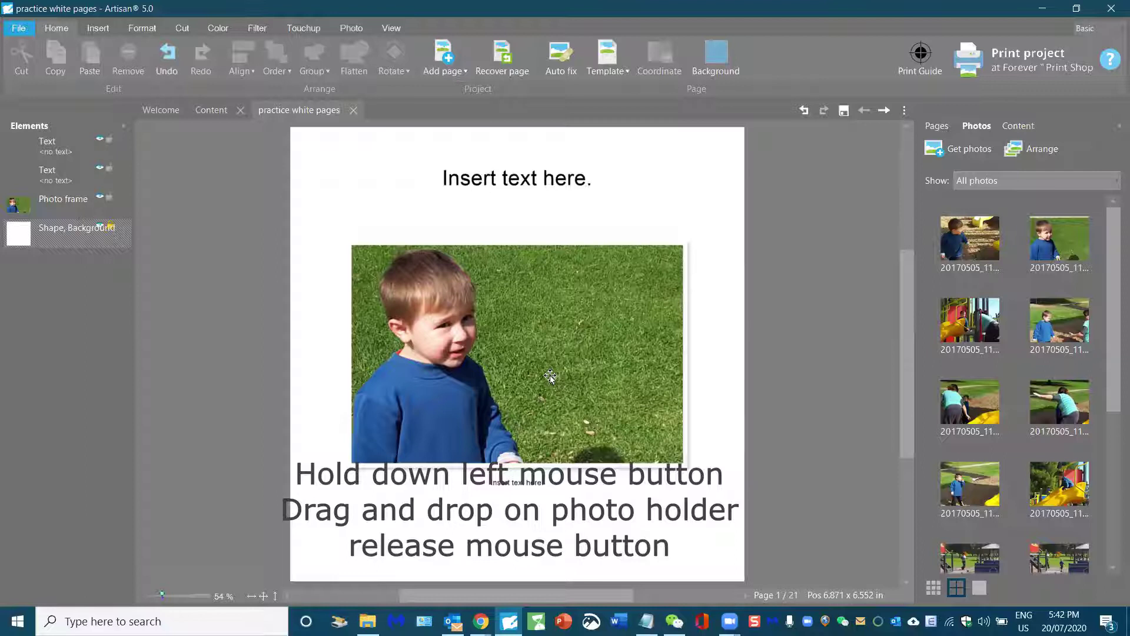
Step: Type 'At the park' into page 1's title box
{"action": "left_click", "coordinate": [546, 179]}
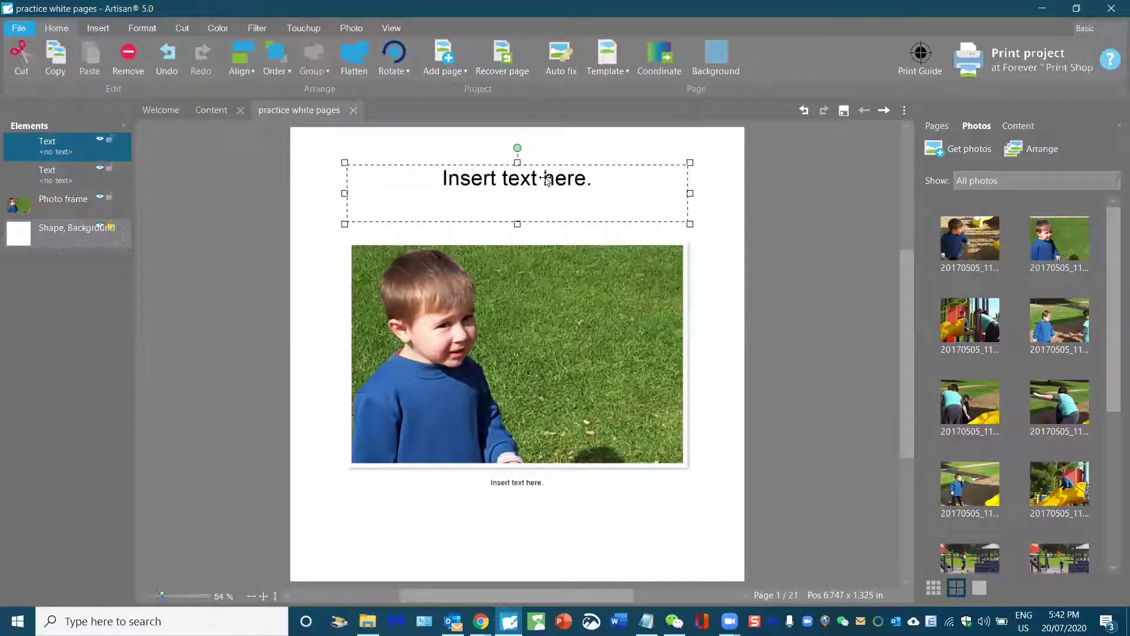
{"action": "left_click", "coordinate": [547, 179]}
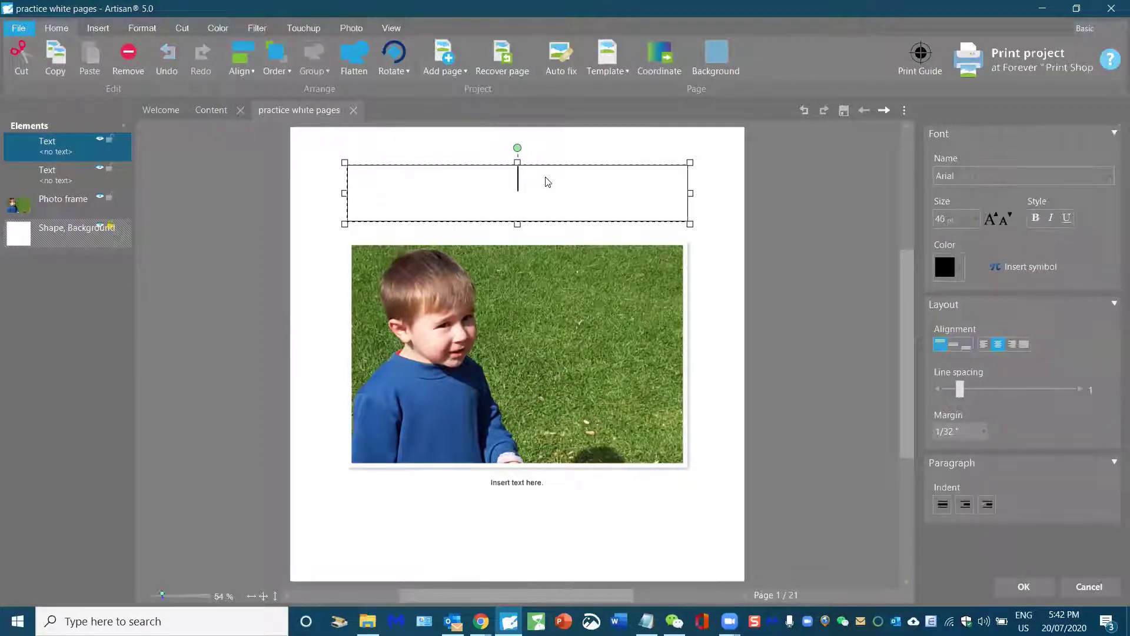
{"action": "type", "text": "At the park"}
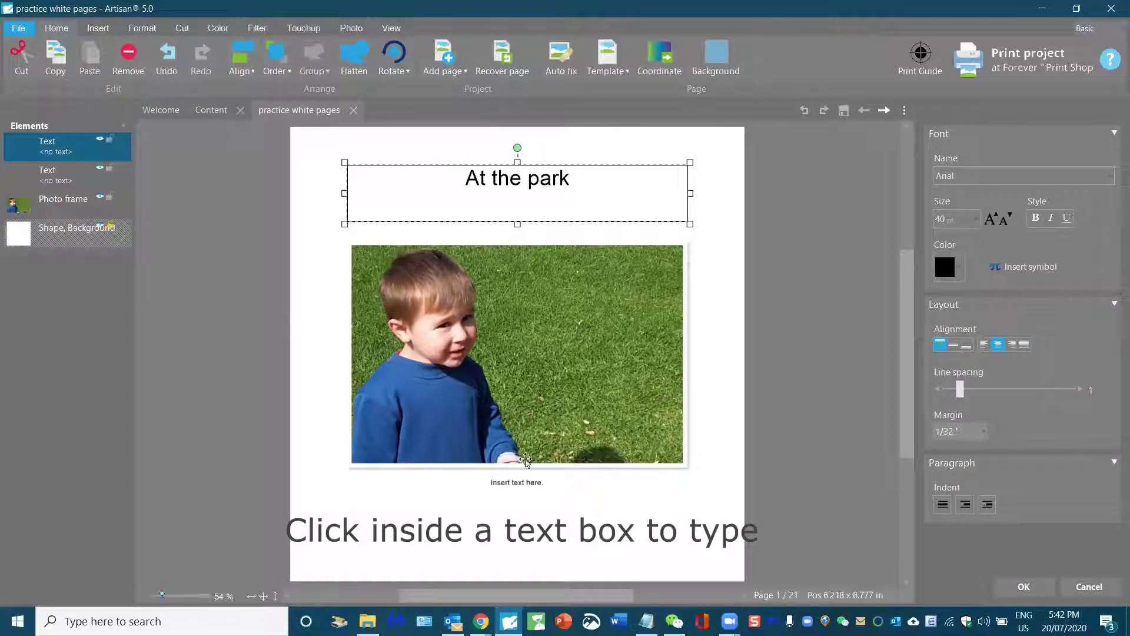
Step: Caption the photo 'We decided to have lunch at the park.' and move to page 2
{"action": "left_click", "coordinate": [529, 482]}
{"action": "left_click", "coordinate": [528, 483]}
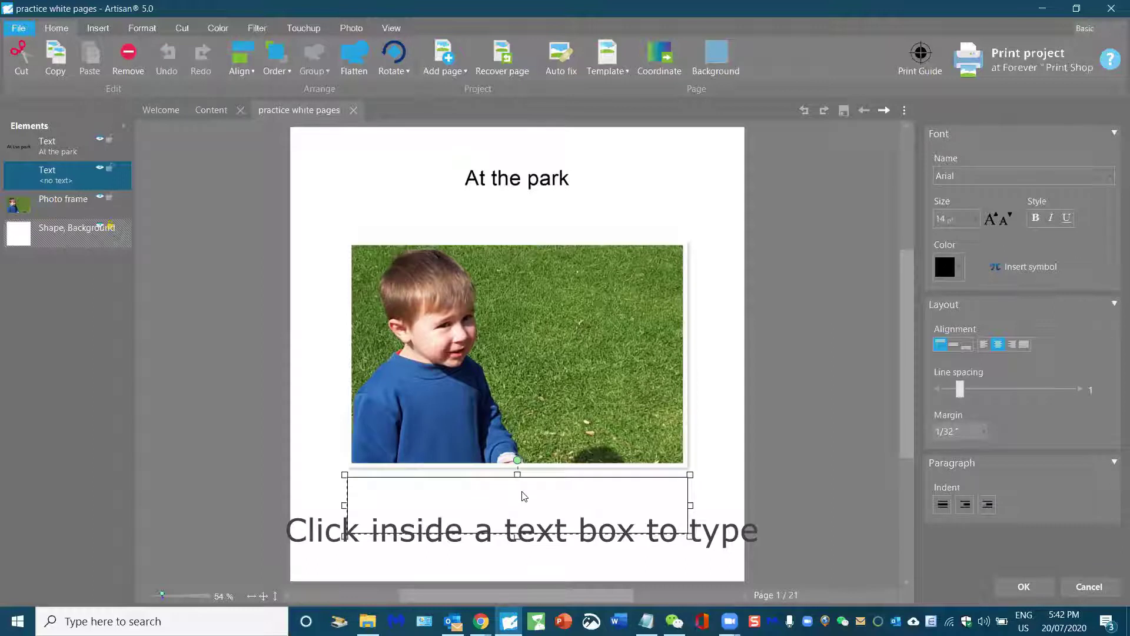
{"action": "type", "text": "We decid"}
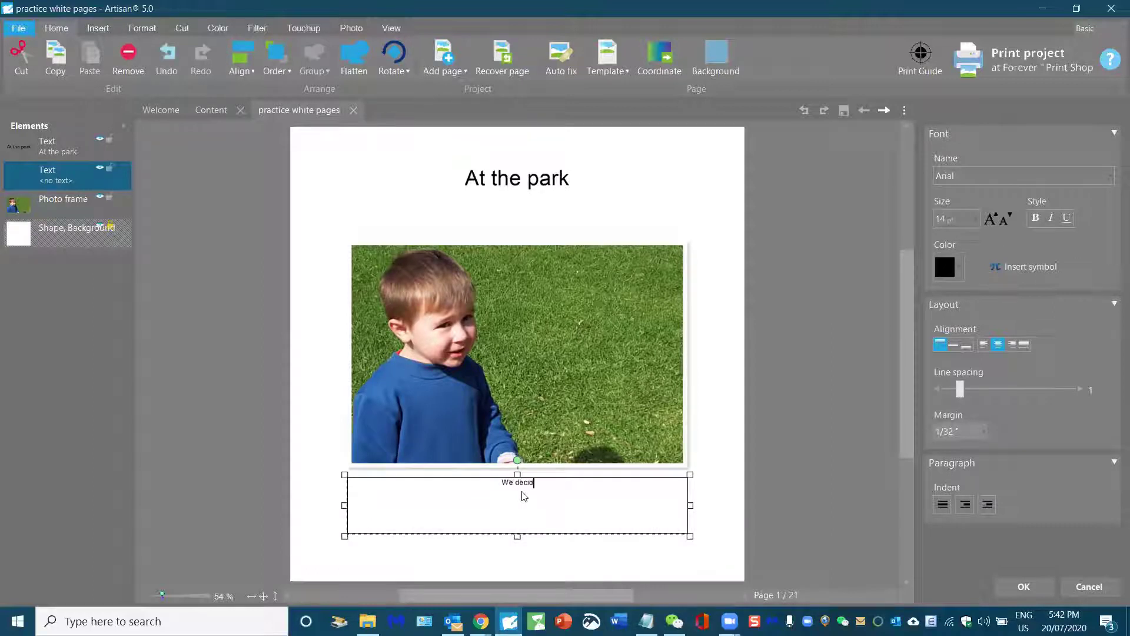
{"action": "type", "text": "ed to have lunch at the park."}
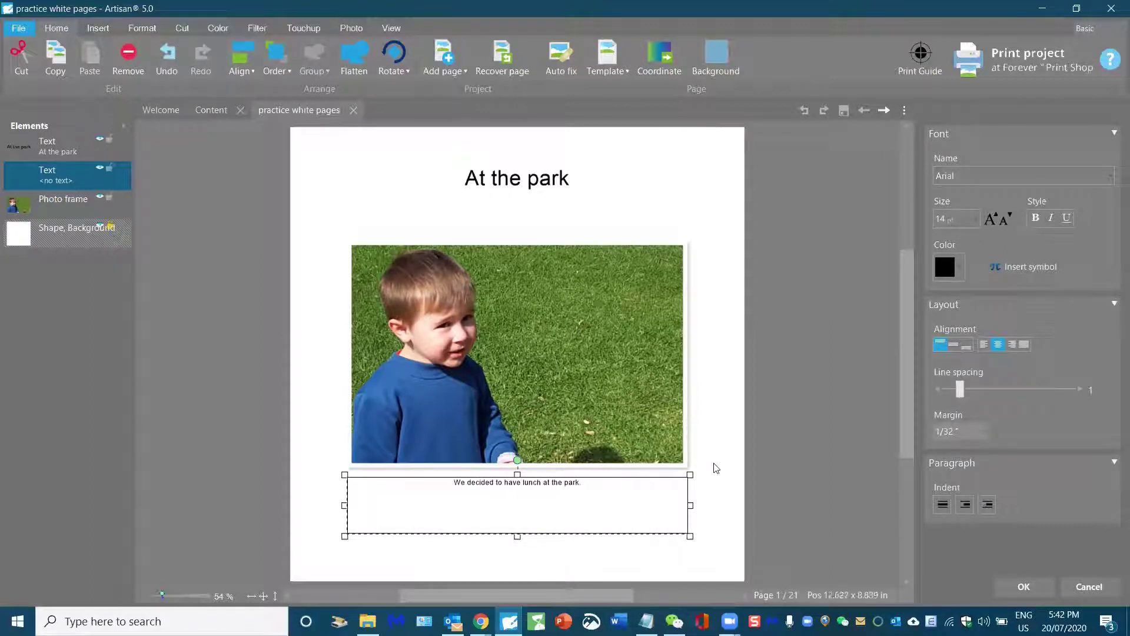
{"action": "left_click", "coordinate": [715, 467]}
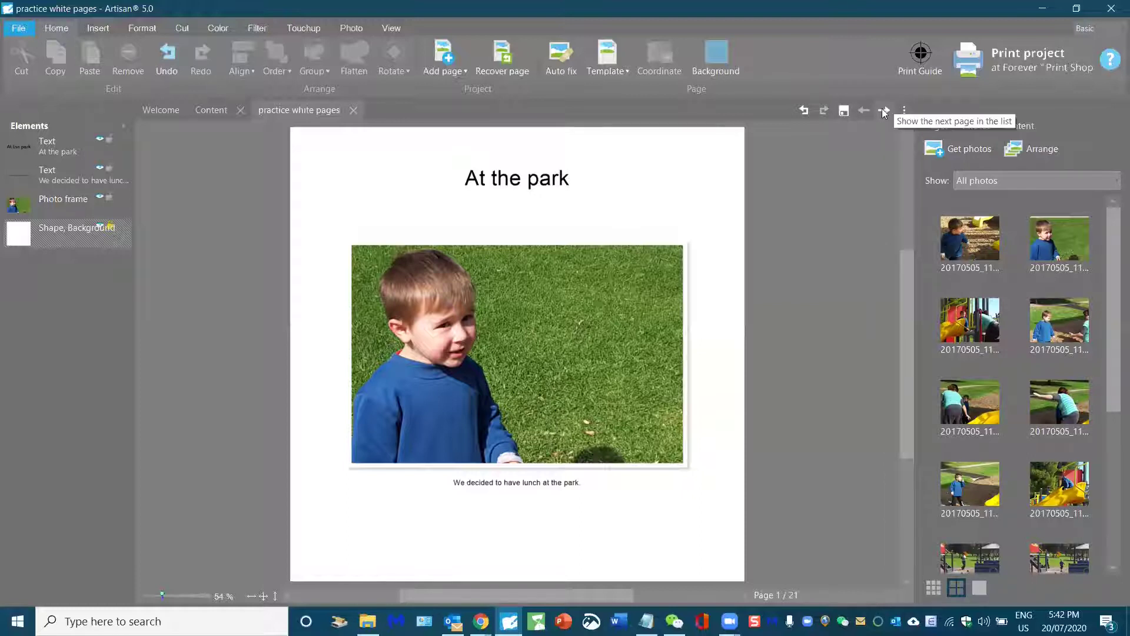
{"action": "left_click", "coordinate": [883, 109]}
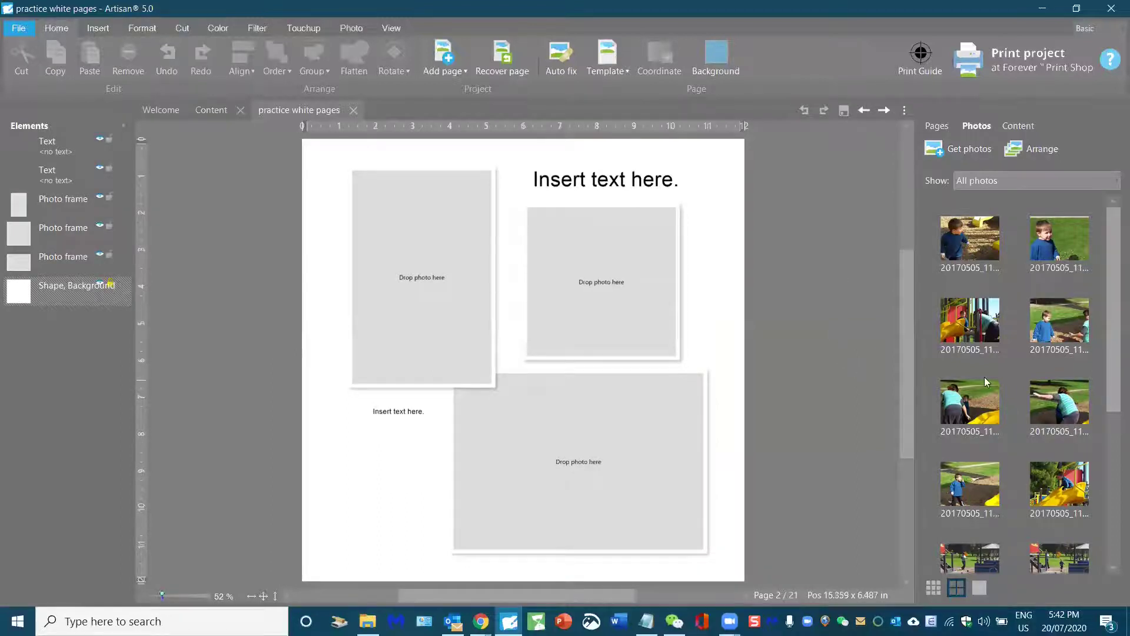
Step: Place playground and slide photos into page 2's bottom, top-right and left frames
{"action": "left_click", "coordinate": [980, 324]}
{"action": "left_click_drag", "start_coordinate": [980, 325], "coordinate": [648, 456]}
{"action": "left_click", "coordinate": [1076, 499]}
{"action": "left_click_drag", "start_coordinate": [1076, 499], "coordinate": [609, 290]}
{"action": "scroll", "coordinate": [991, 414], "scroll_direction": "down", "scroll_amount": 1}
{"action": "scroll", "coordinate": [991, 414], "scroll_direction": "down", "scroll_amount": 1}
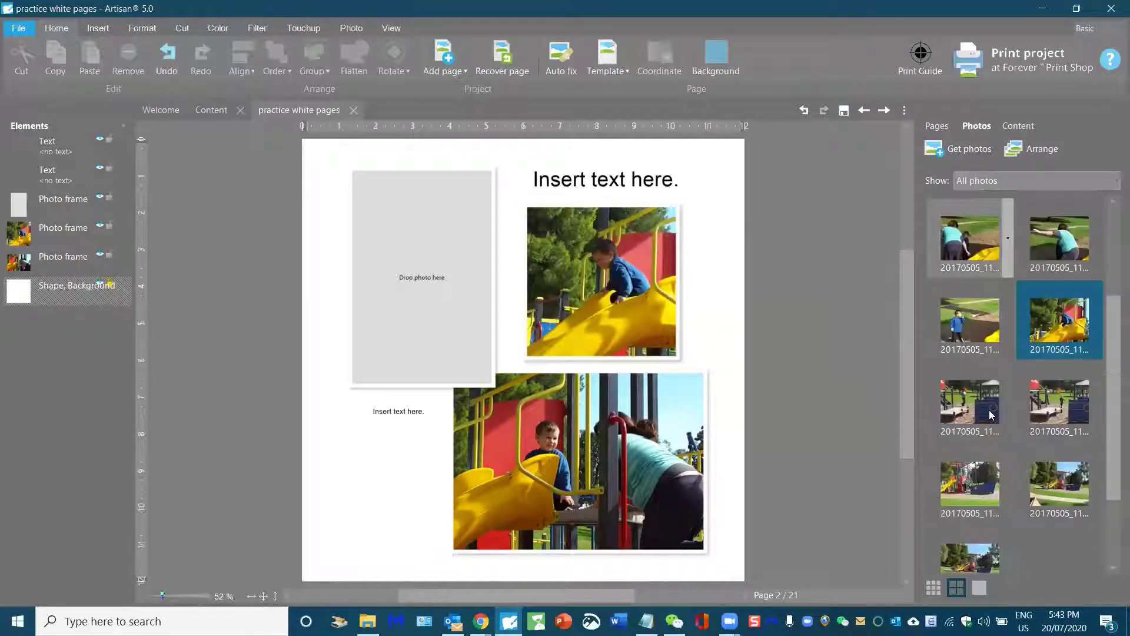
{"action": "scroll", "coordinate": [990, 414], "scroll_direction": "down", "scroll_amount": 1}
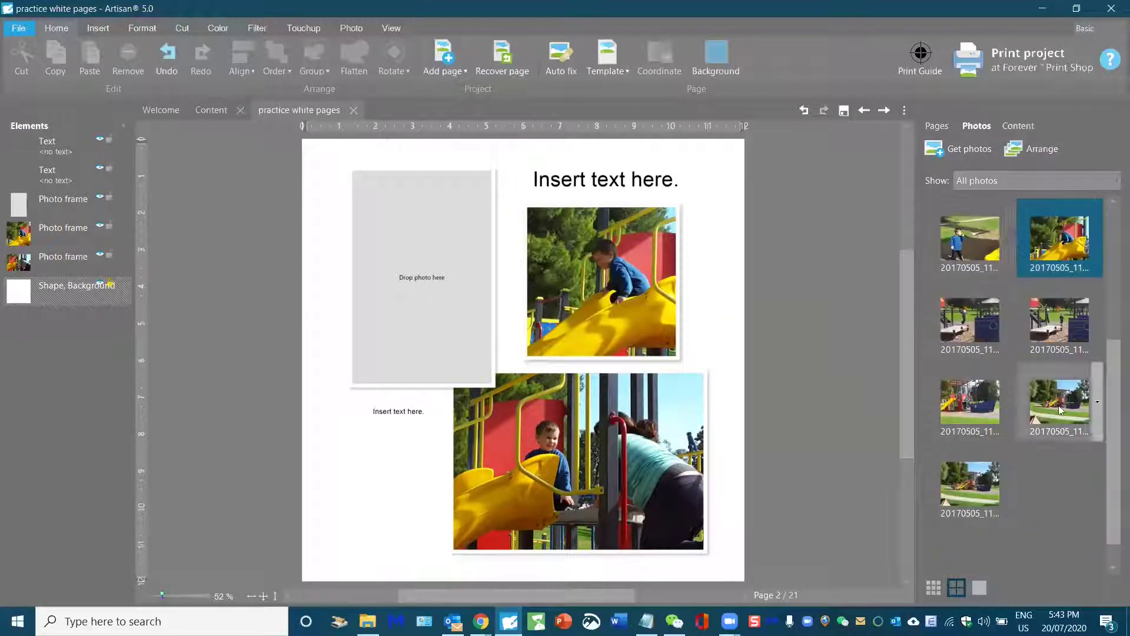
{"action": "scroll", "coordinate": [971, 406], "scroll_direction": "up", "scroll_amount": 3}
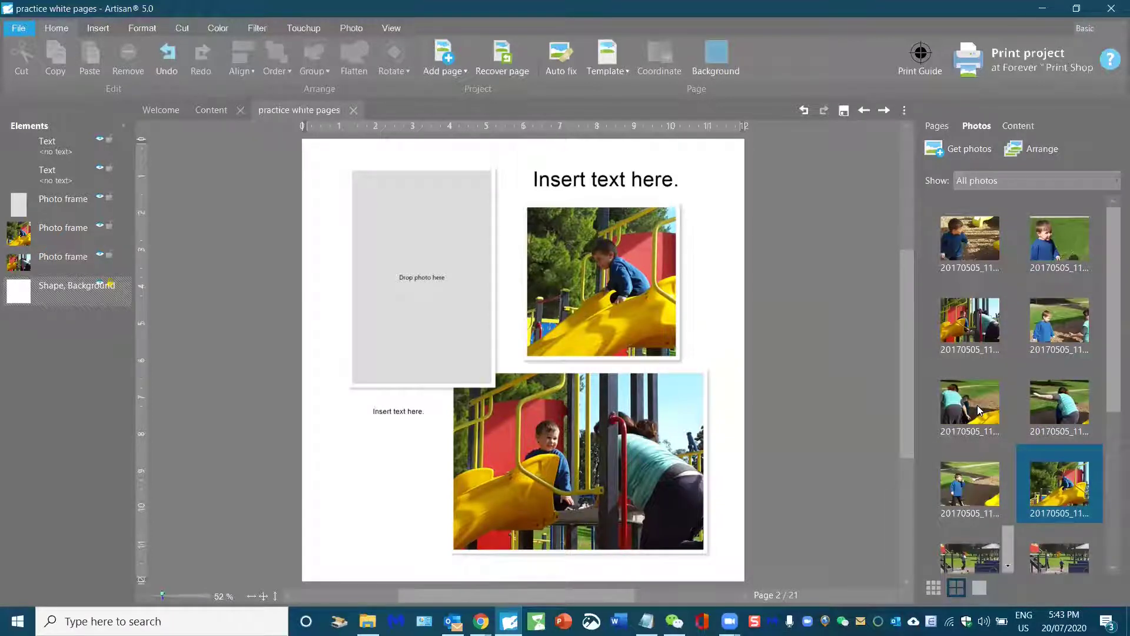
{"action": "scroll", "coordinate": [977, 404], "scroll_direction": "down", "scroll_amount": 3}
{"action": "left_click_drag", "start_coordinate": [970, 480], "coordinate": [398, 302]}
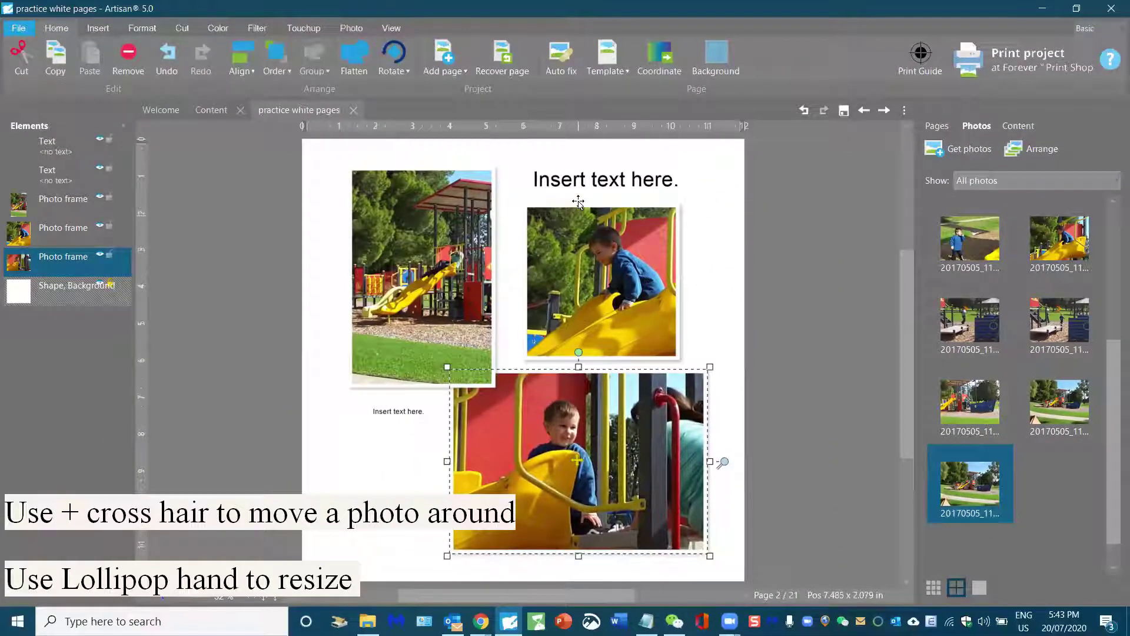
Step: Type 'Sliding' into page 2's title box
{"action": "left_click", "coordinate": [577, 165]}
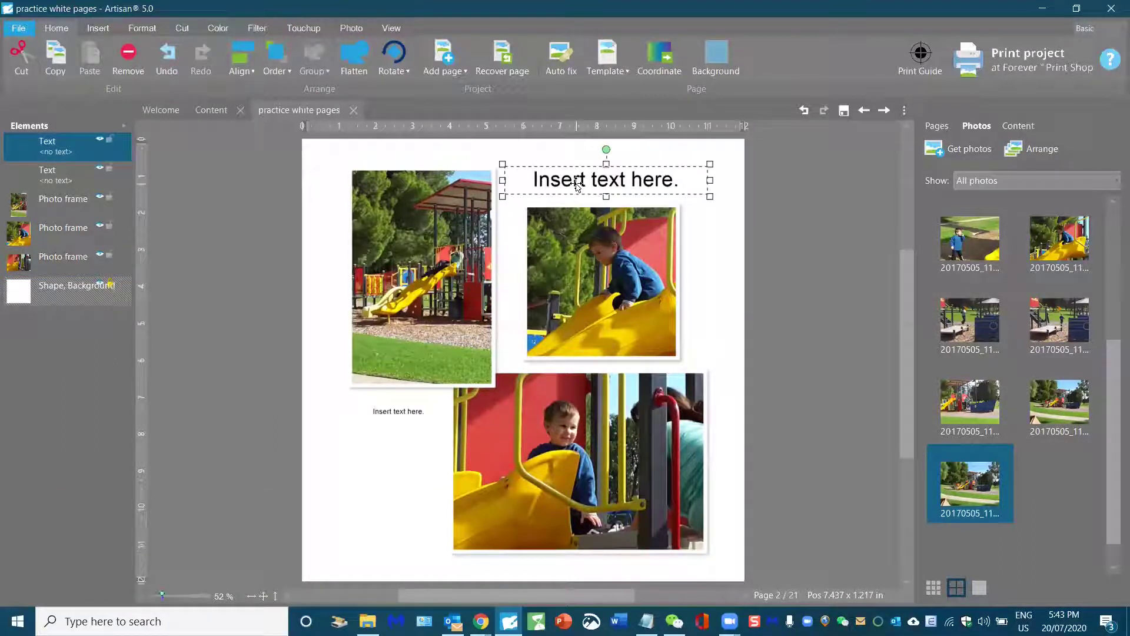
{"action": "left_click", "coordinate": [576, 184]}
{"action": "type", "text": "Sliding"}
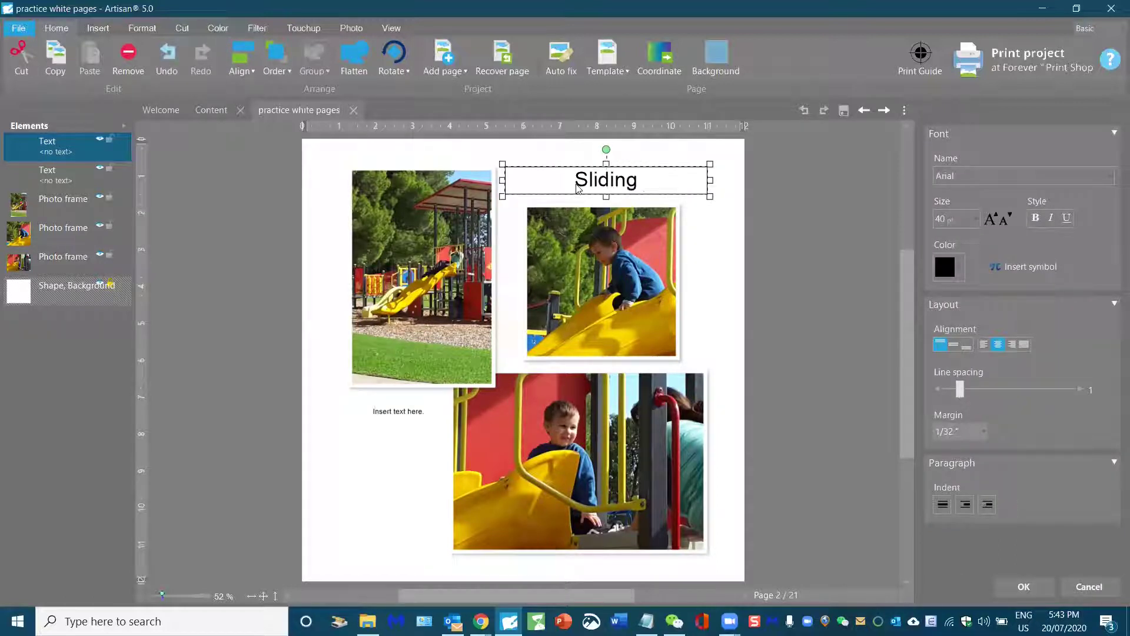
{"action": "left_click", "coordinate": [748, 259]}
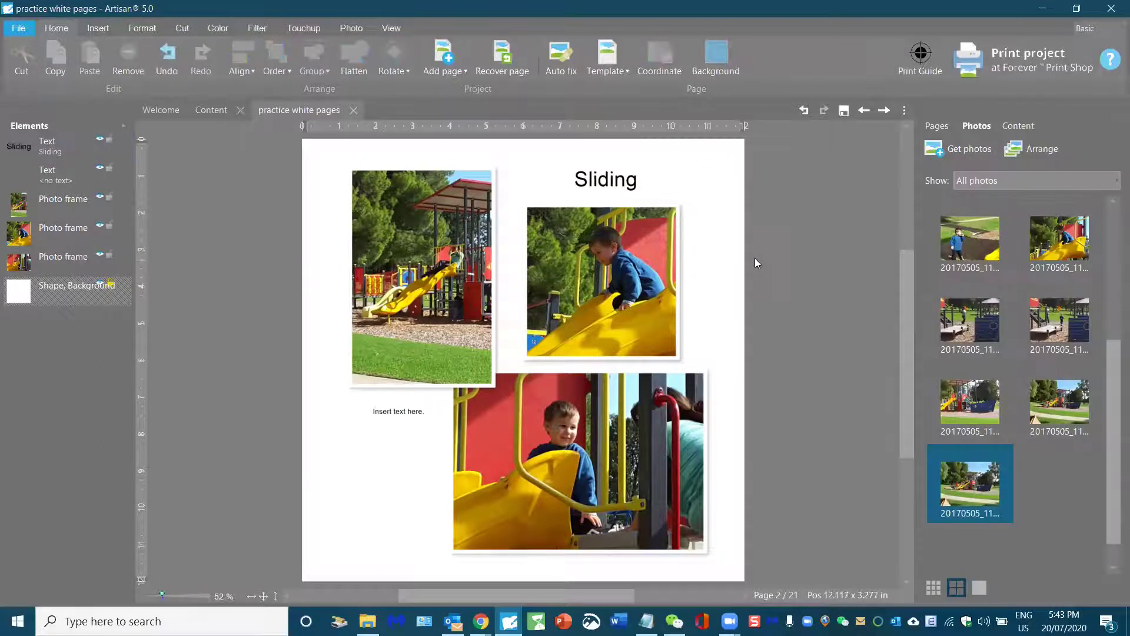
Step: Format the Sliding title in bold Adequate font, enlarged from 40 to 48 pt
{"action": "left_click", "coordinate": [599, 176]}
{"action": "left_click", "coordinate": [599, 177]}
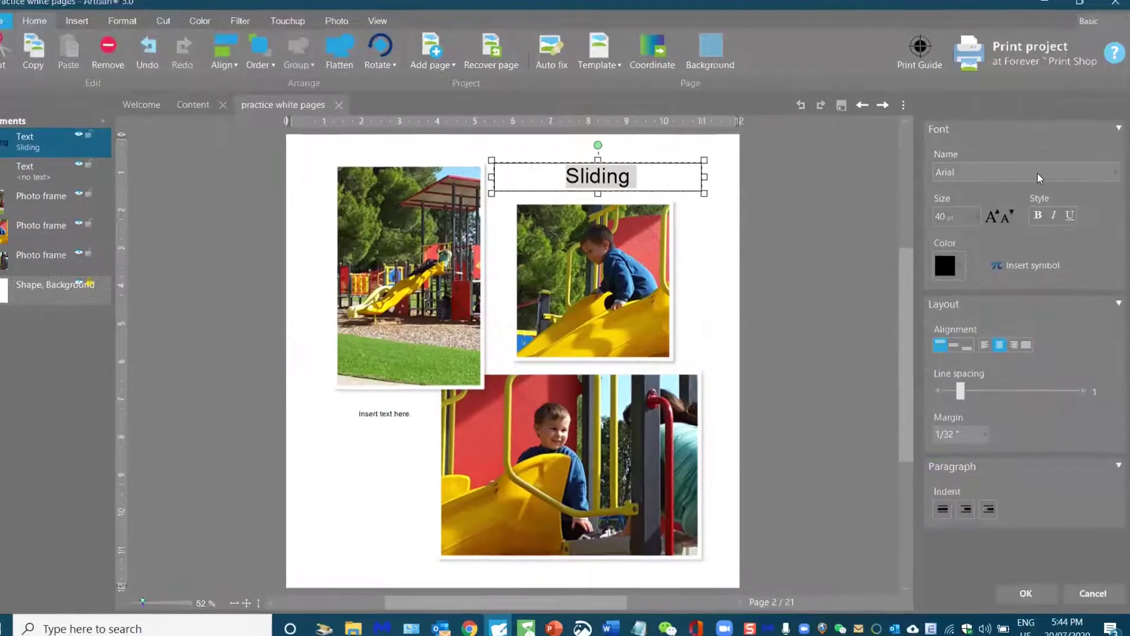
{"action": "left_click", "coordinate": [1037, 173]}
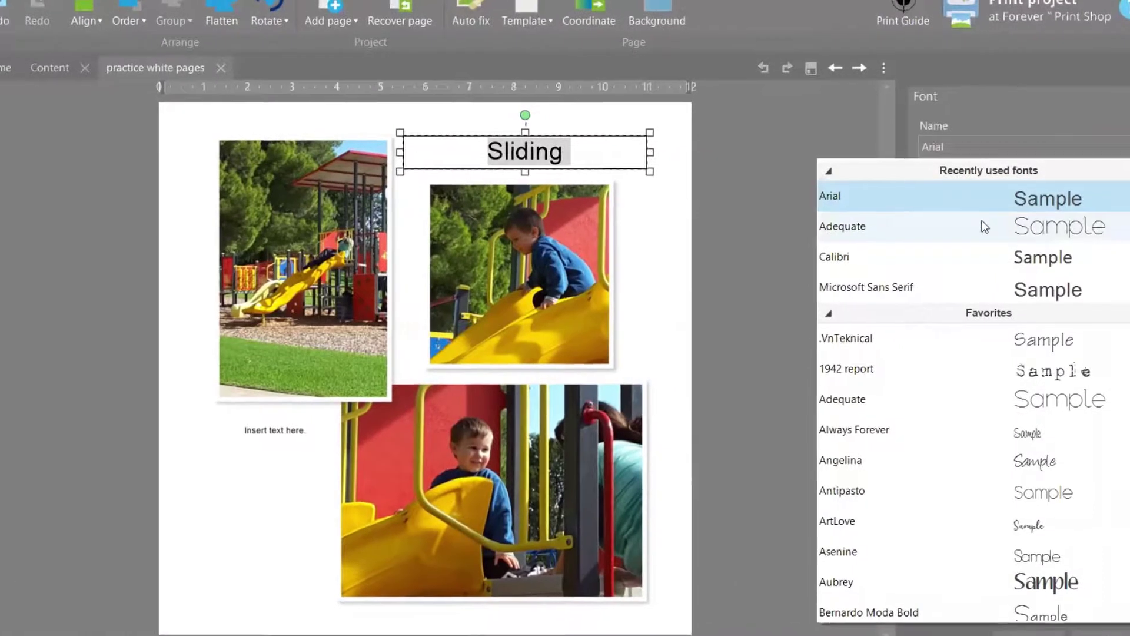
{"action": "left_click", "coordinate": [975, 226]}
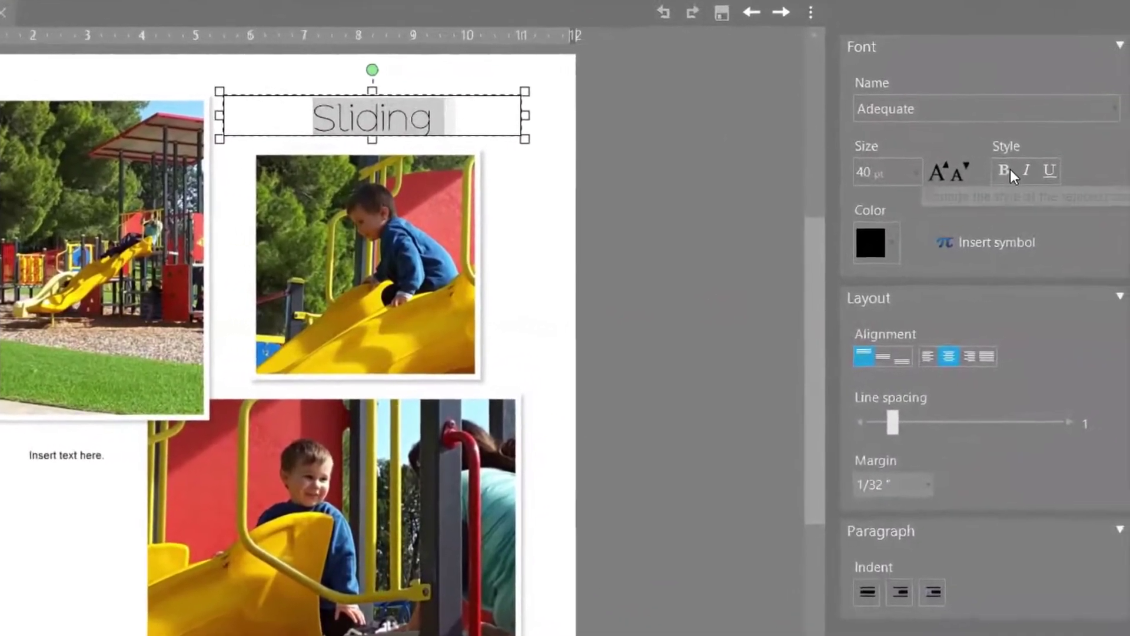
{"action": "left_click", "coordinate": [1022, 179]}
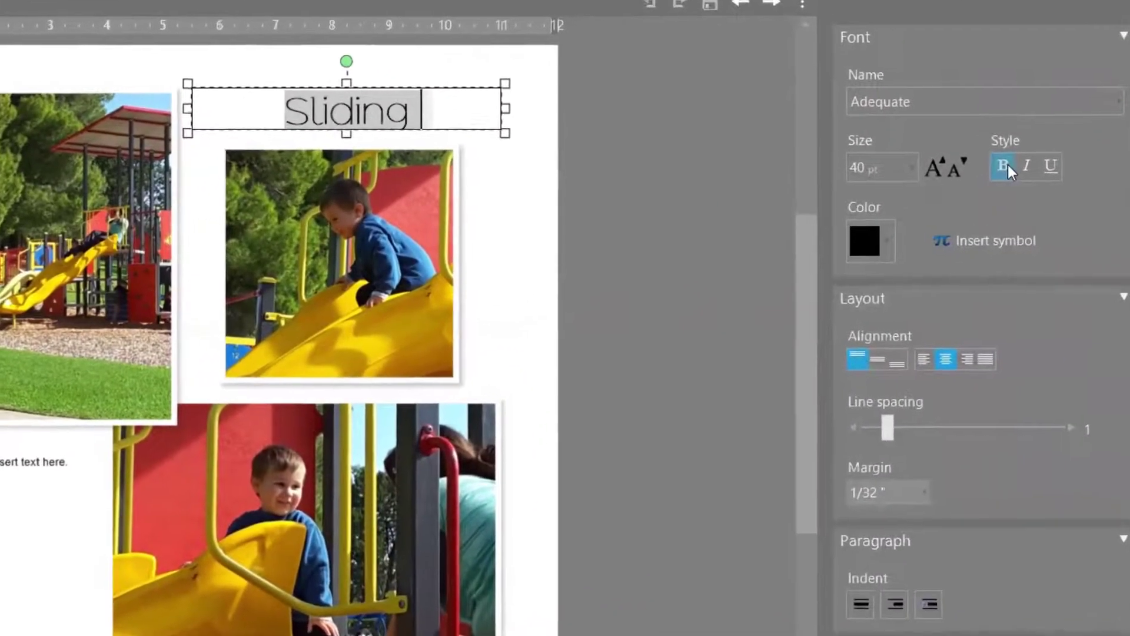
{"action": "left_click", "coordinate": [957, 163]}
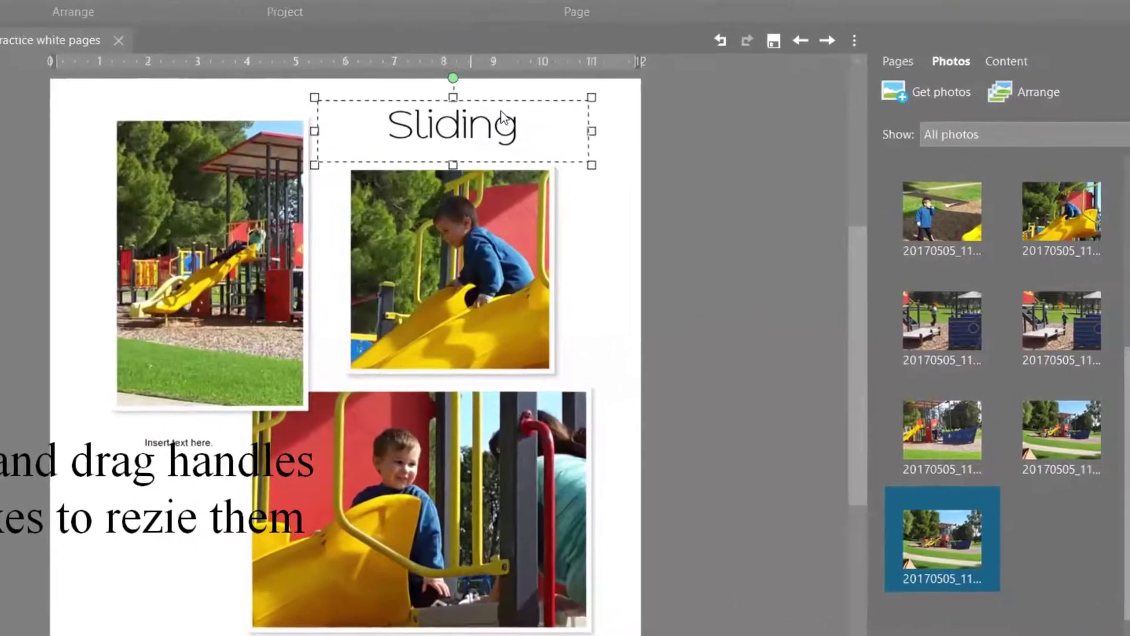
{"action": "left_click", "coordinate": [740, 178]}
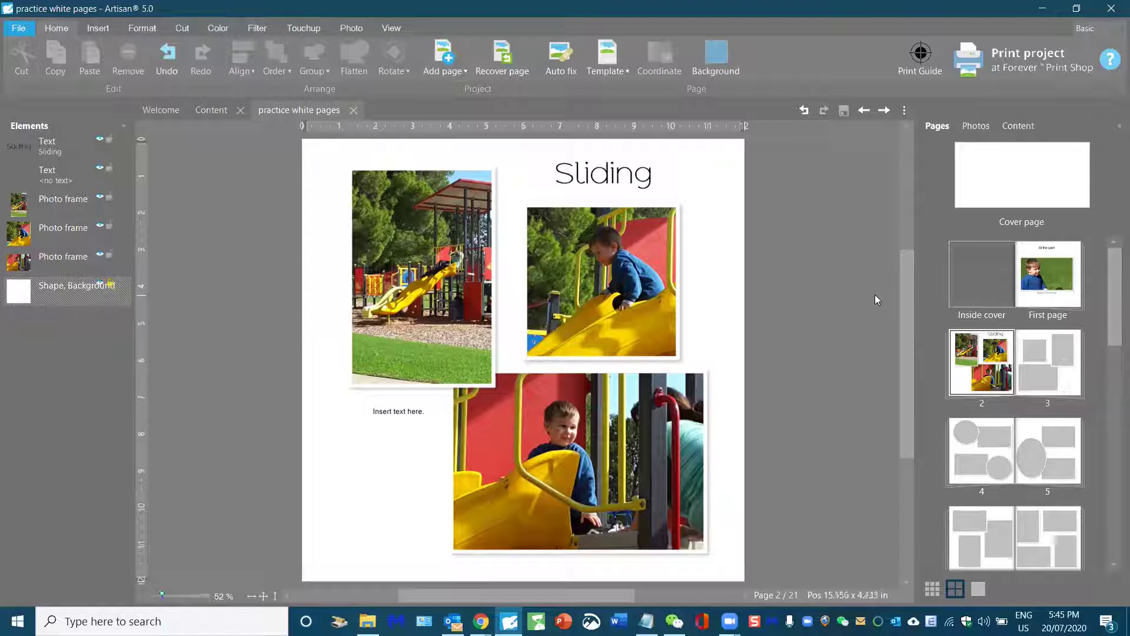
Step: Browse the library's built-in sampler kits to list Enjoy the Ride Sampler papers, including P_denim
{"action": "left_click", "coordinate": [1018, 125]}
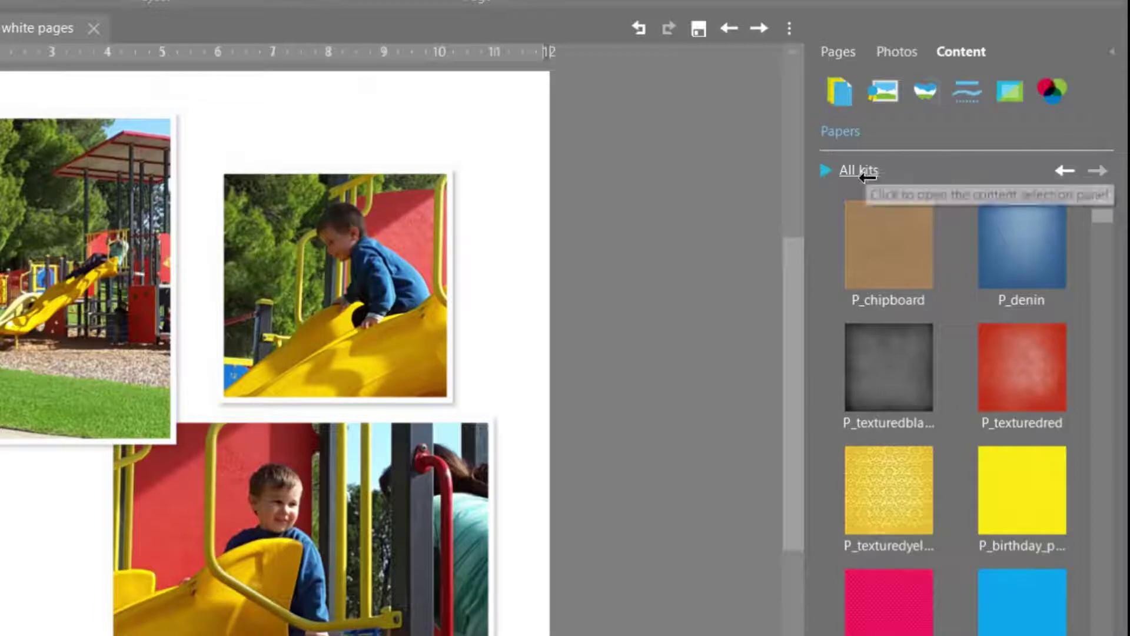
{"action": "left_click", "coordinate": [861, 171]}
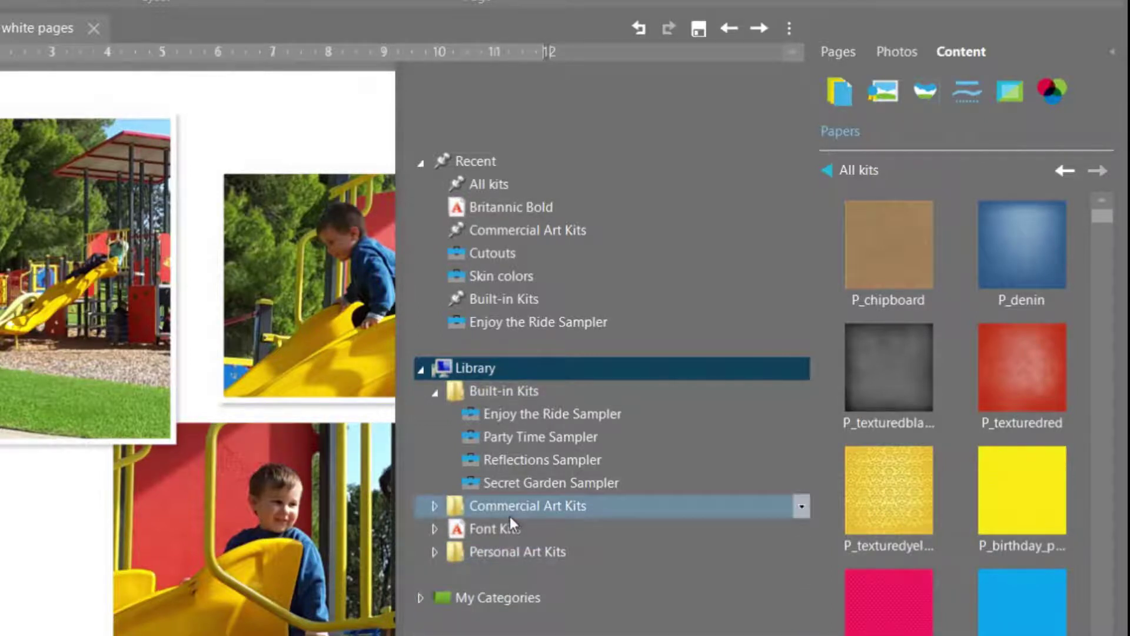
{"action": "left_click", "coordinate": [508, 410]}
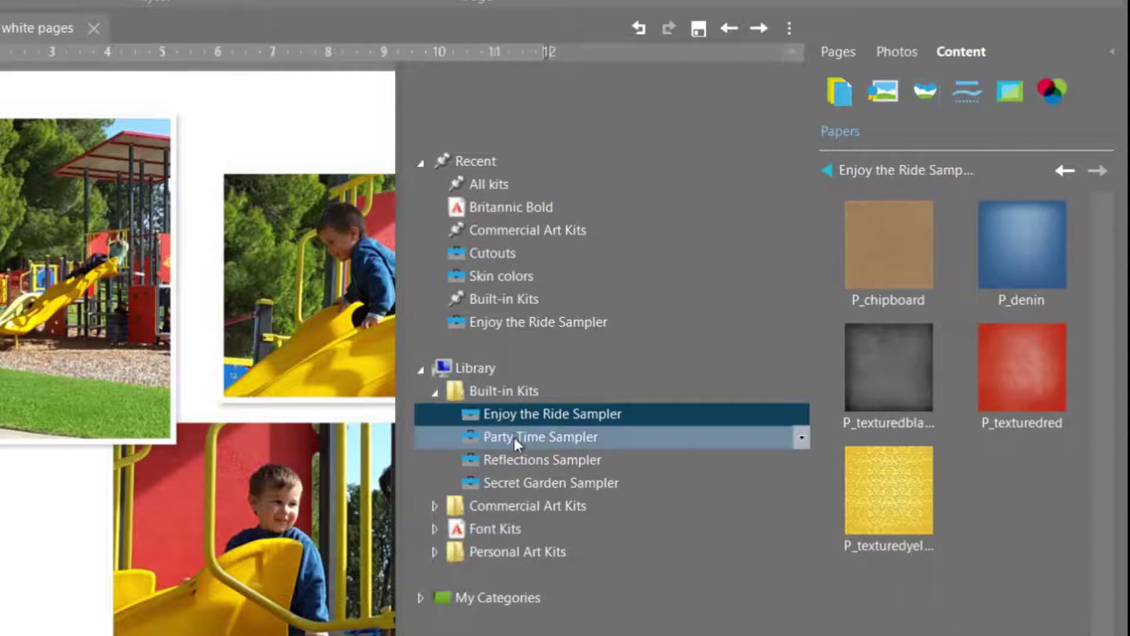
{"action": "left_click", "coordinate": [514, 437]}
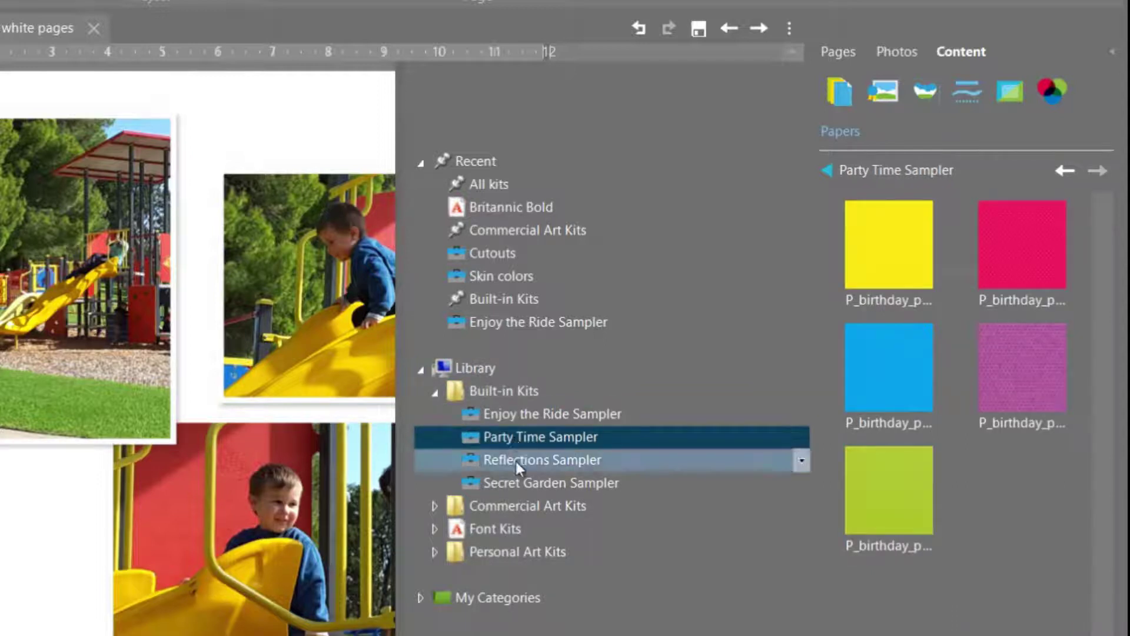
{"action": "left_click", "coordinate": [516, 461]}
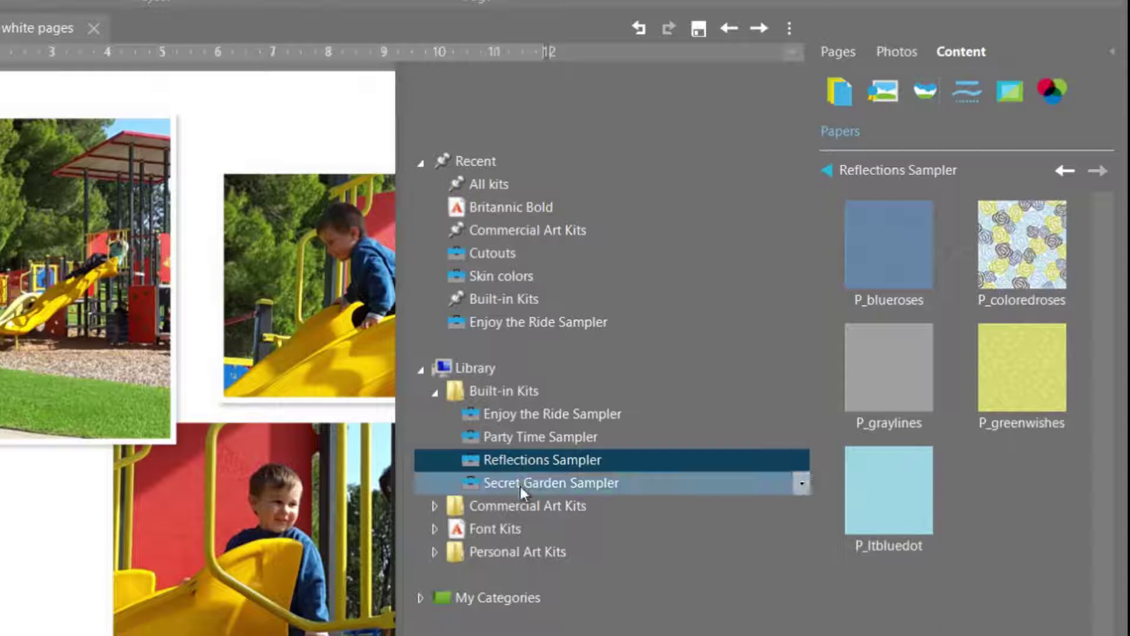
{"action": "left_click", "coordinate": [520, 484]}
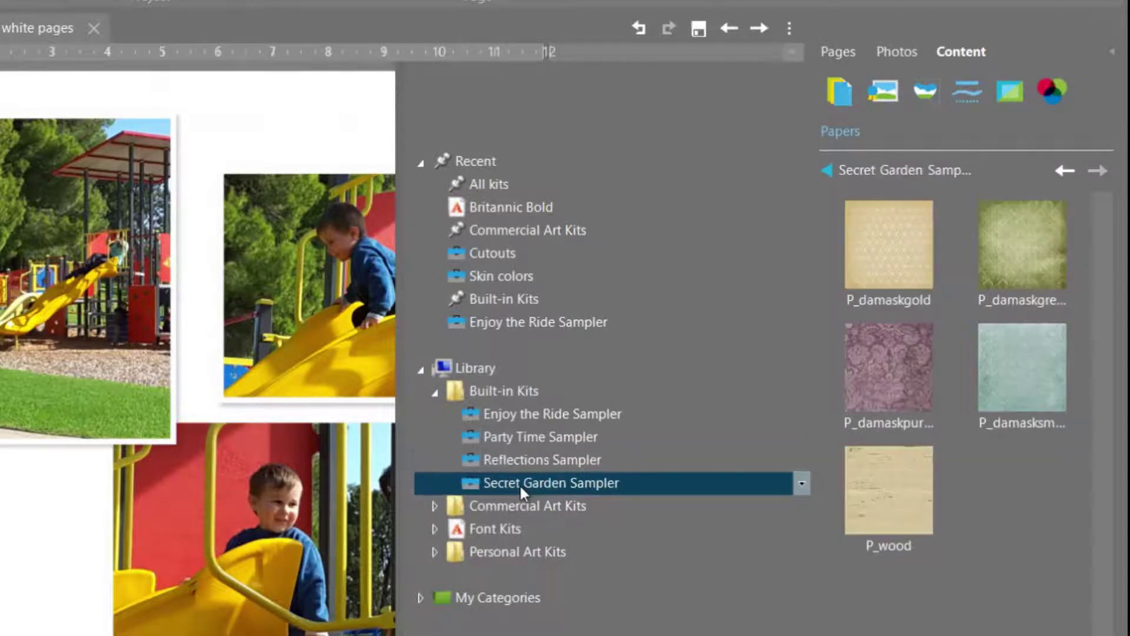
{"action": "left_click", "coordinate": [537, 415]}
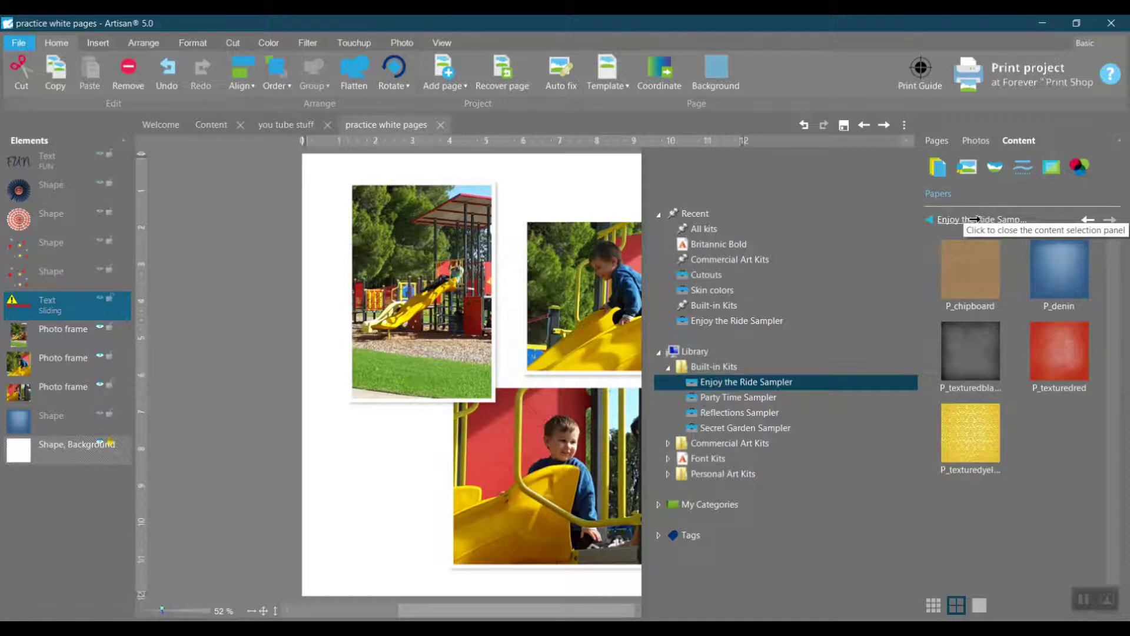
Step: Move the denim paper layer beneath the photos and make the dark and red rosettes visible
{"action": "left_click", "coordinate": [974, 219]}
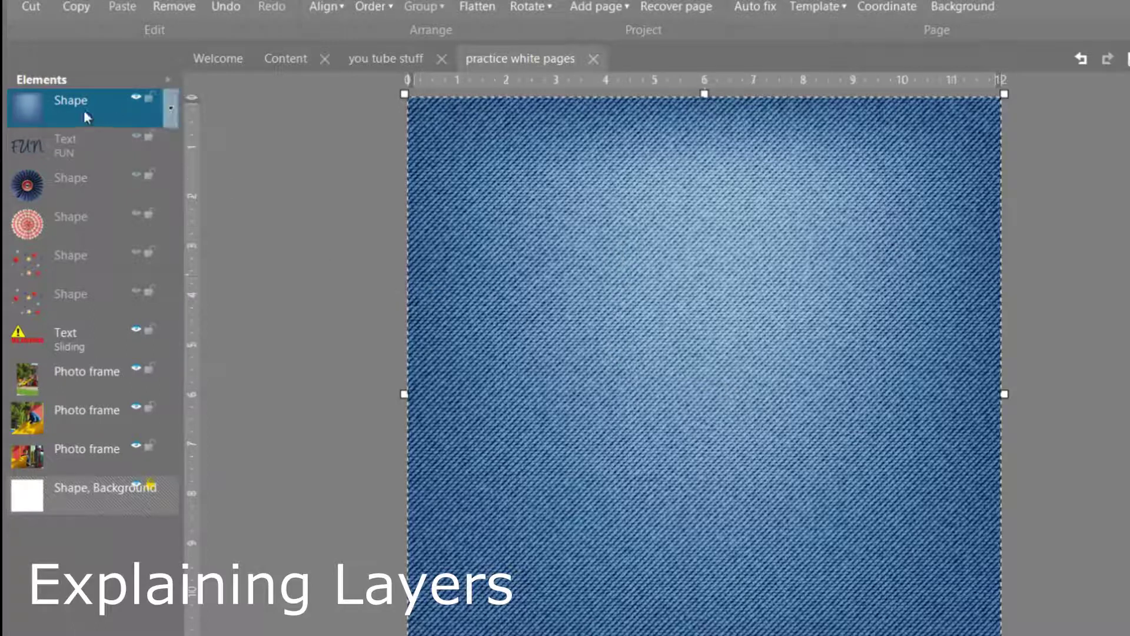
{"action": "left_click_drag", "start_coordinate": [84, 110], "coordinate": [62, 452]}
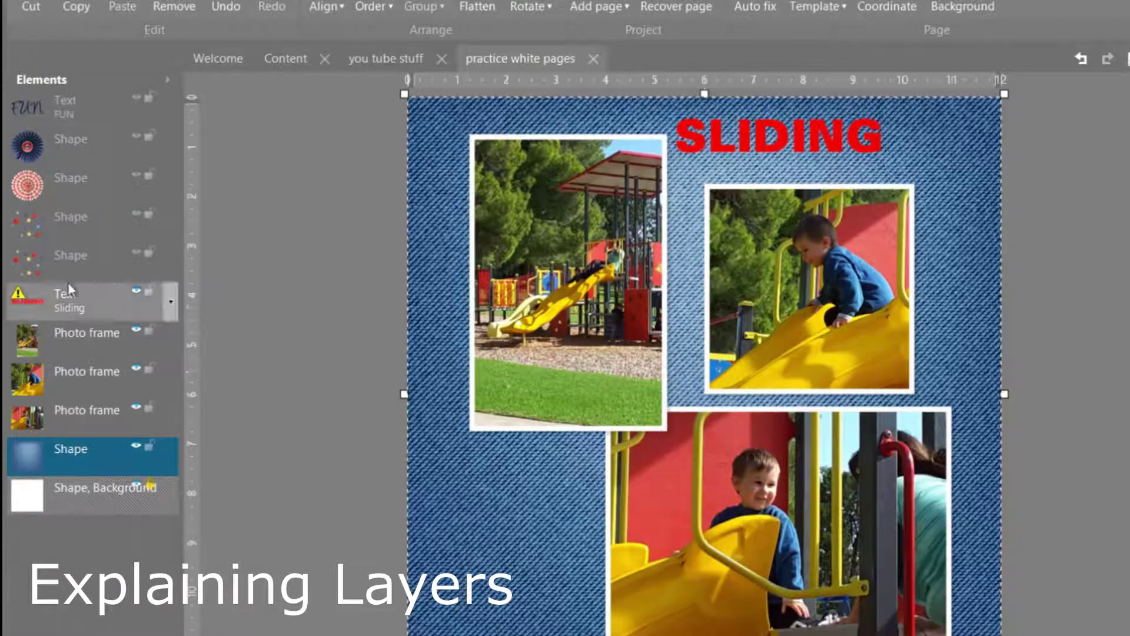
{"action": "left_click", "coordinate": [24, 153]}
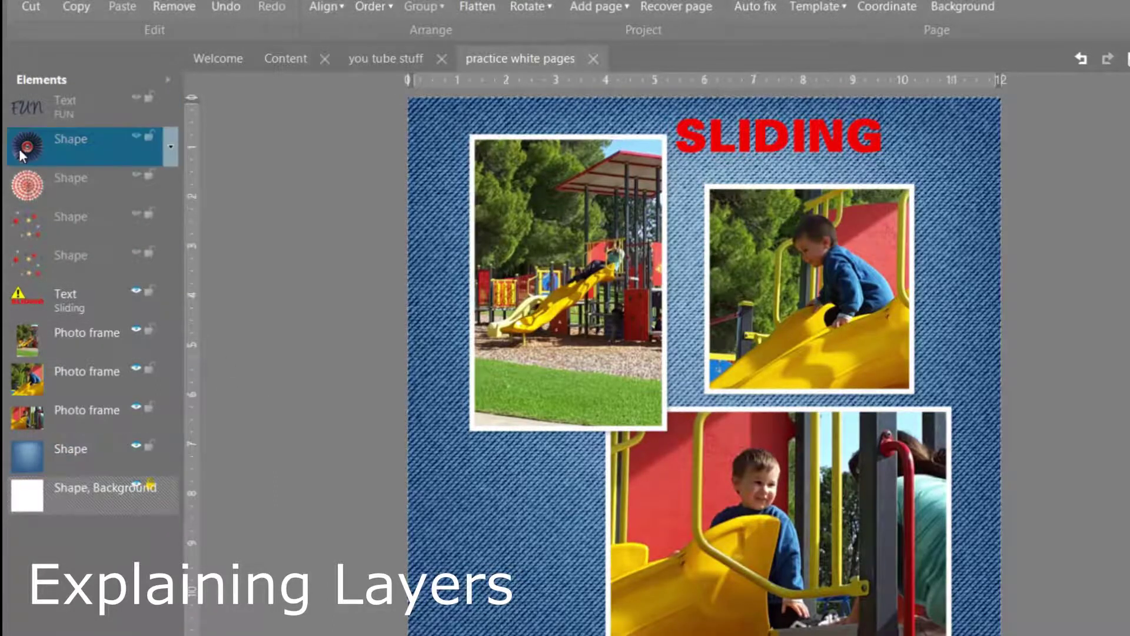
{"action": "left_click", "coordinate": [134, 134]}
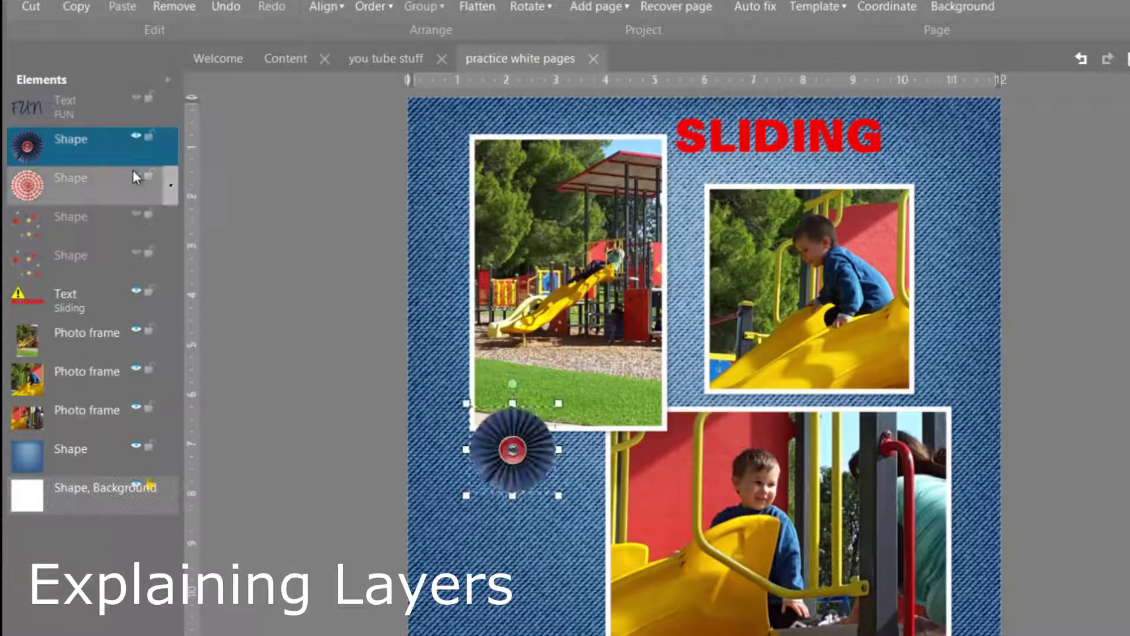
{"action": "left_click", "coordinate": [133, 172]}
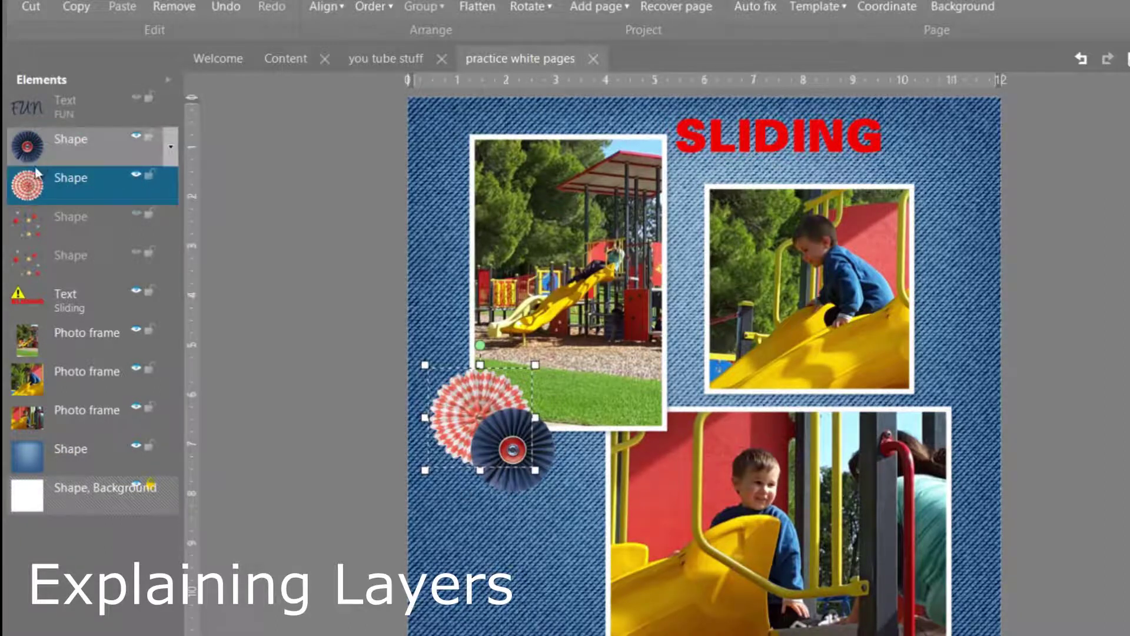
Step: Swap the stacking order of the two rosettes and move the star confetti layer down one place
{"action": "left_click_drag", "start_coordinate": [30, 188], "coordinate": [33, 154]}
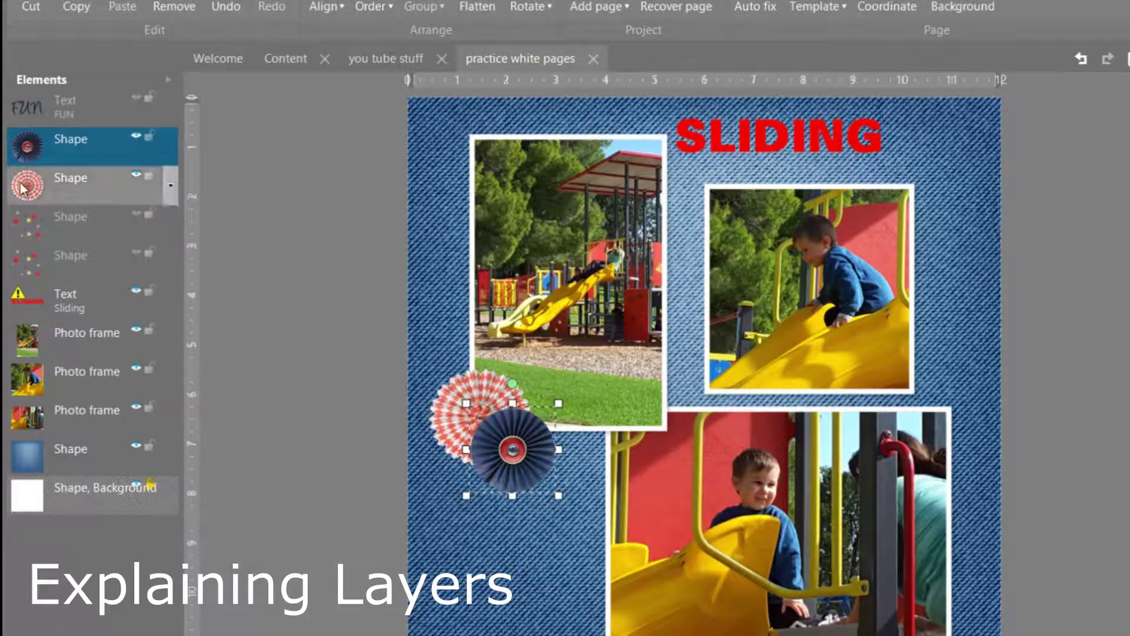
{"action": "left_click", "coordinate": [38, 231]}
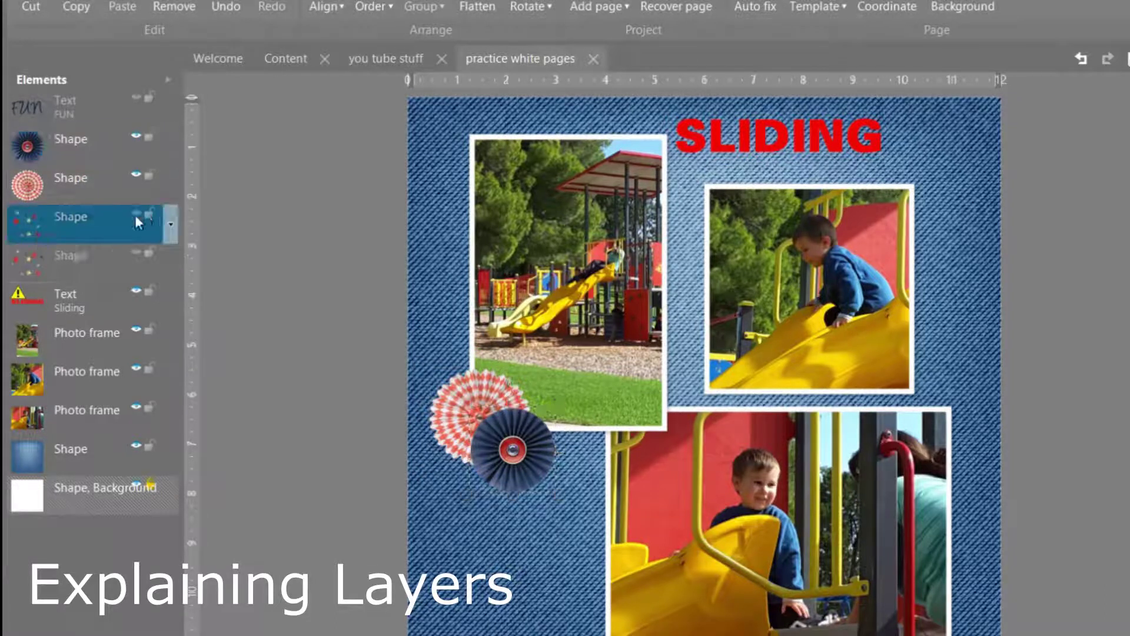
{"action": "left_click_drag", "start_coordinate": [135, 215], "coordinate": [132, 255]}
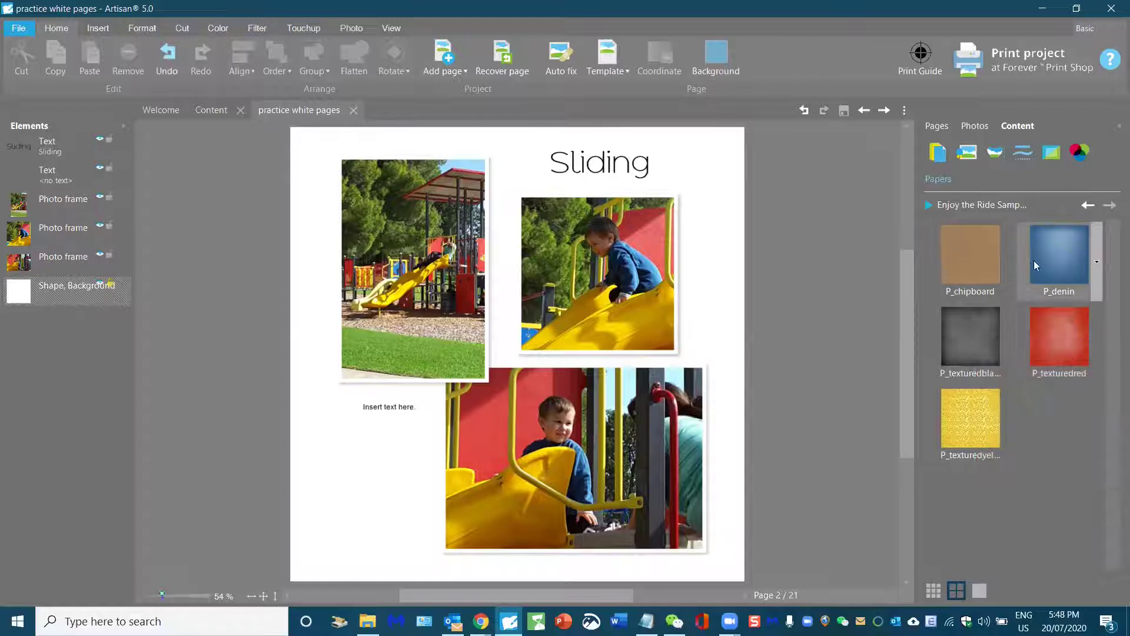
Step: Add the P_denim paper to the page and send it behind the photos and title
{"action": "left_click", "coordinate": [1092, 266]}
{"action": "right_click", "coordinate": [1098, 266]}
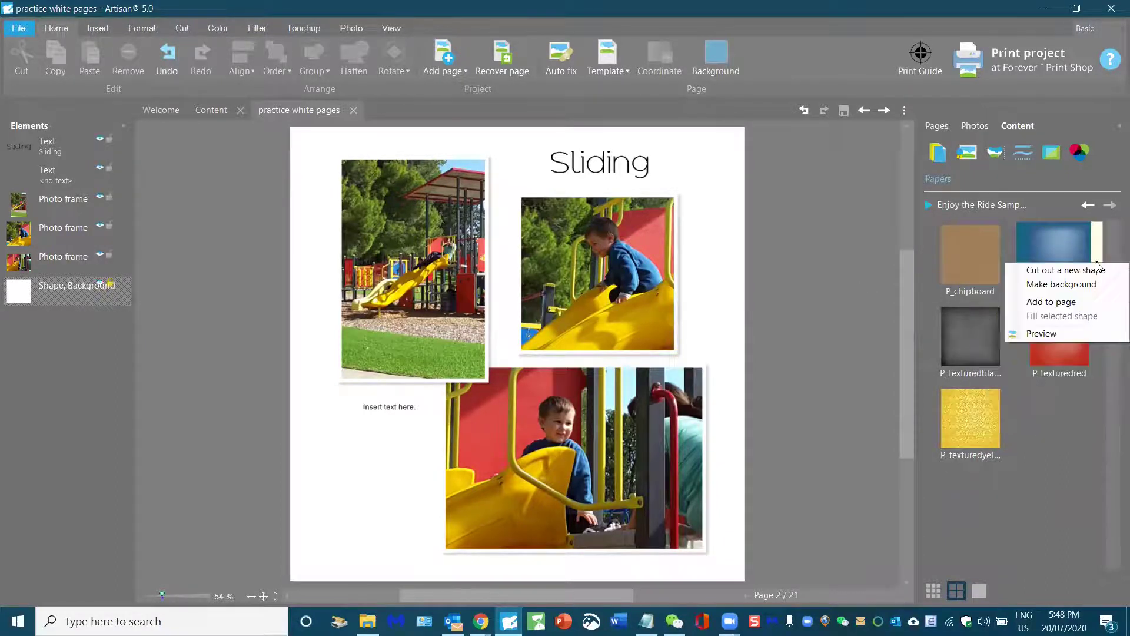
{"action": "left_click", "coordinate": [1052, 302]}
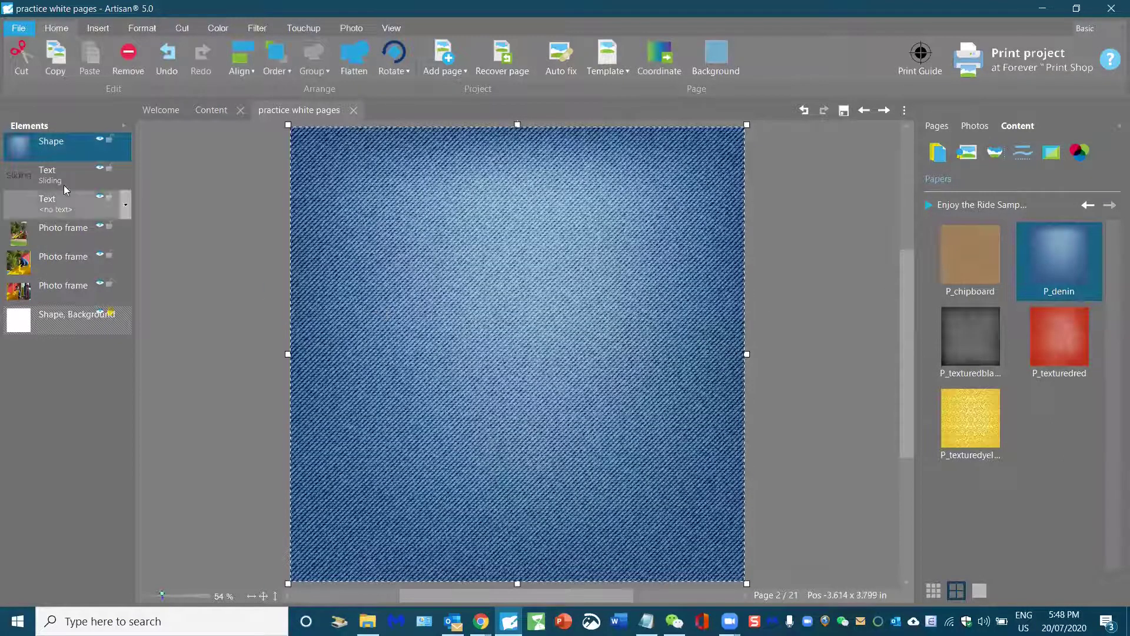
{"action": "left_click_drag", "start_coordinate": [49, 191], "coordinate": [62, 303]}
{"action": "left_click", "coordinate": [809, 275]}
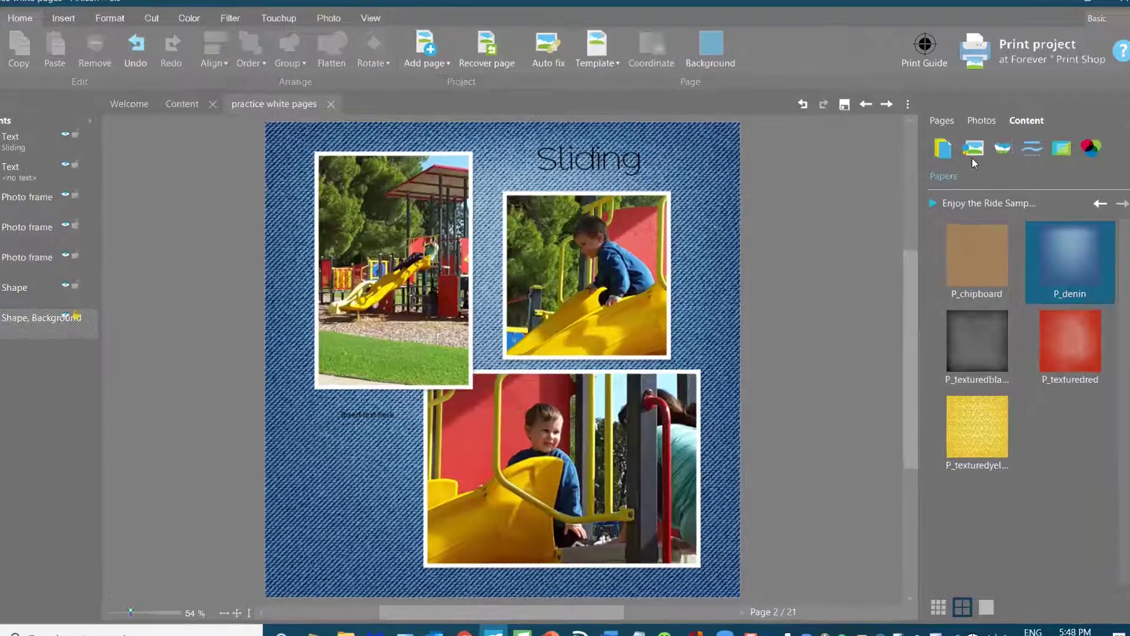
Step: Place two E_starsscatter embellishments at the lower left and add the blue E_papercircle rosette
{"action": "left_click", "coordinate": [966, 152]}
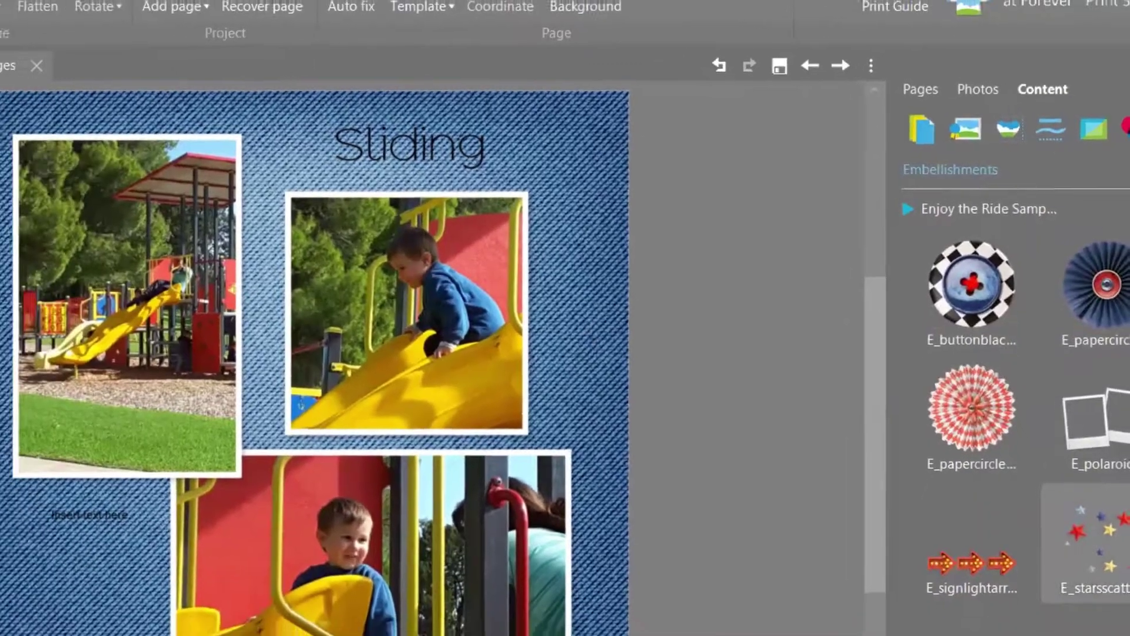
{"action": "right_click", "coordinate": [1089, 588]}
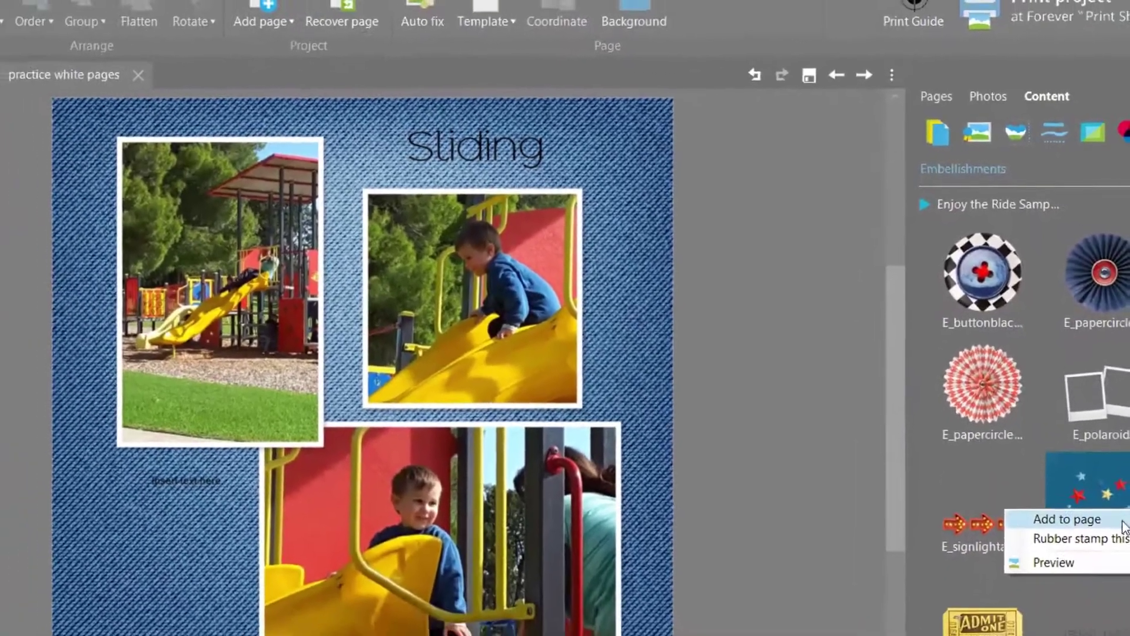
{"action": "left_click", "coordinate": [1121, 521]}
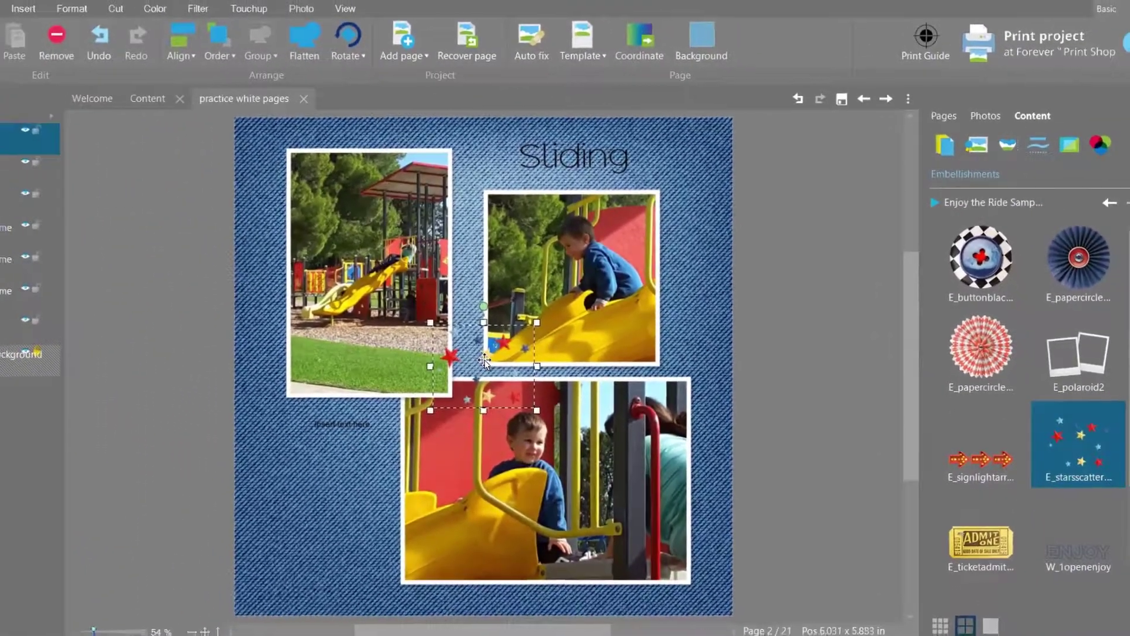
{"action": "left_click_drag", "start_coordinate": [484, 361], "coordinate": [301, 471]}
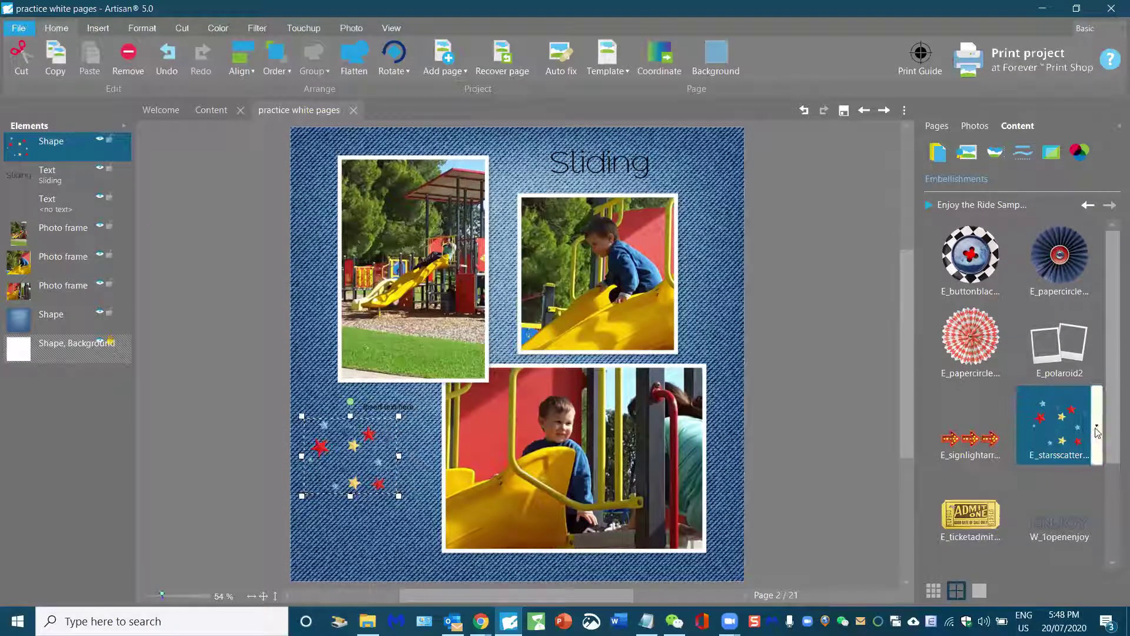
{"action": "left_click", "coordinate": [1096, 429]}
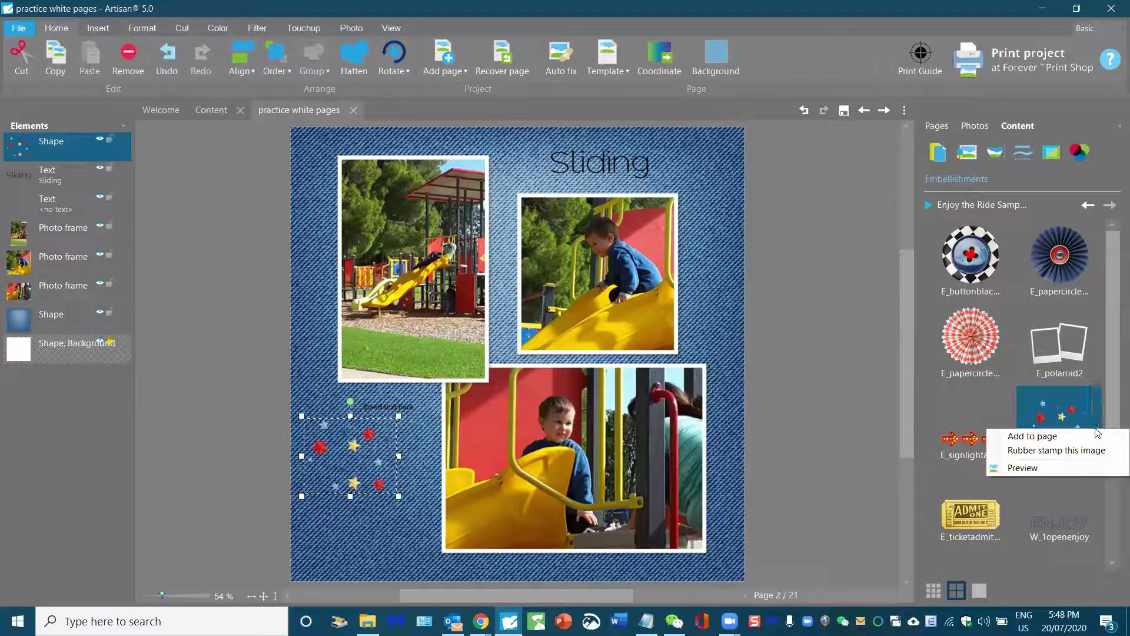
{"action": "left_click", "coordinate": [1030, 434]}
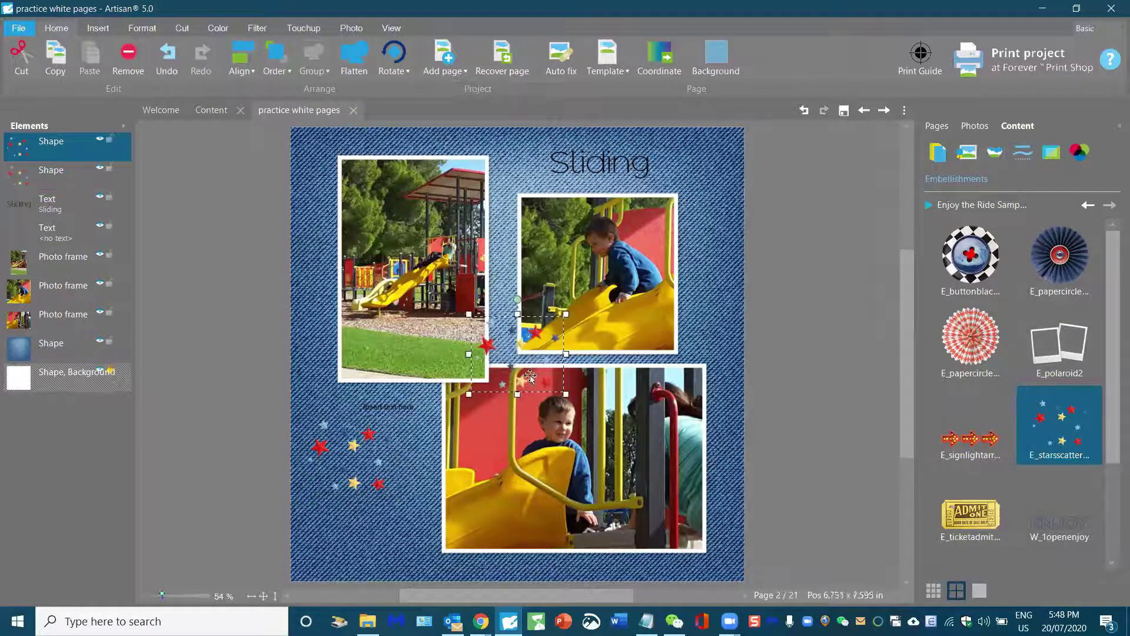
{"action": "left_click_drag", "start_coordinate": [491, 348], "coordinate": [321, 528]}
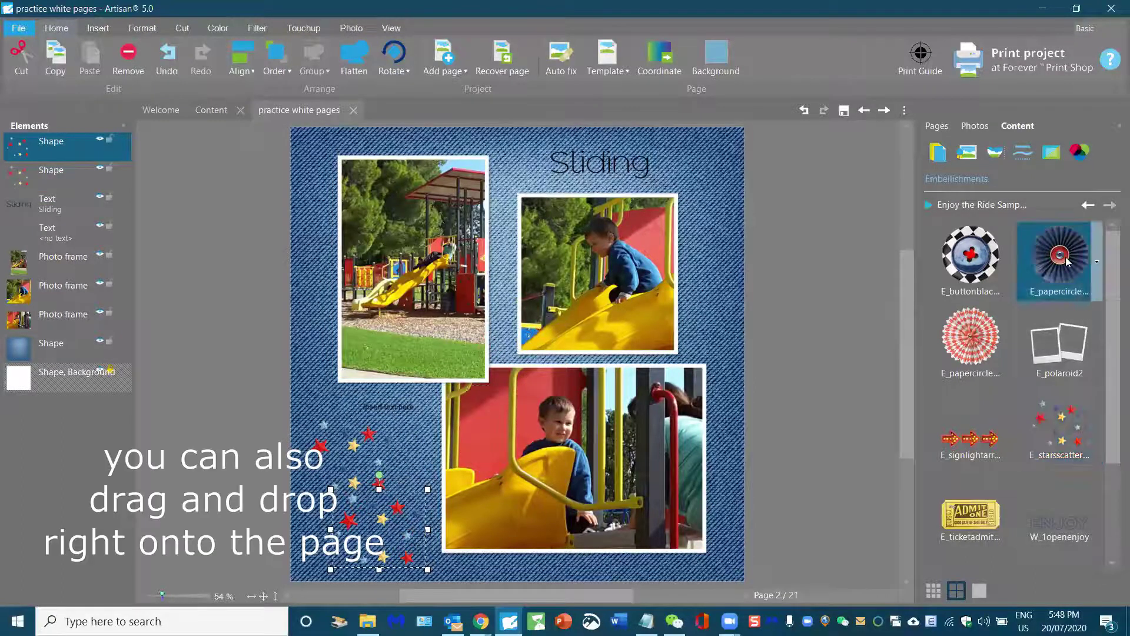
{"action": "left_click", "coordinate": [1096, 262]}
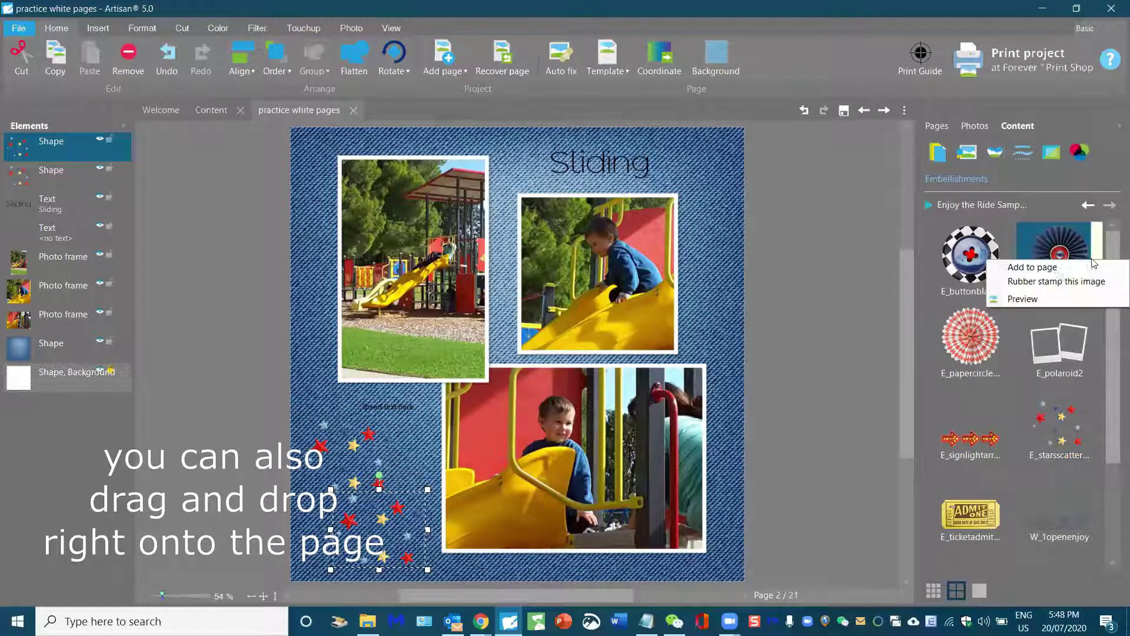
{"action": "left_click", "coordinate": [1056, 277]}
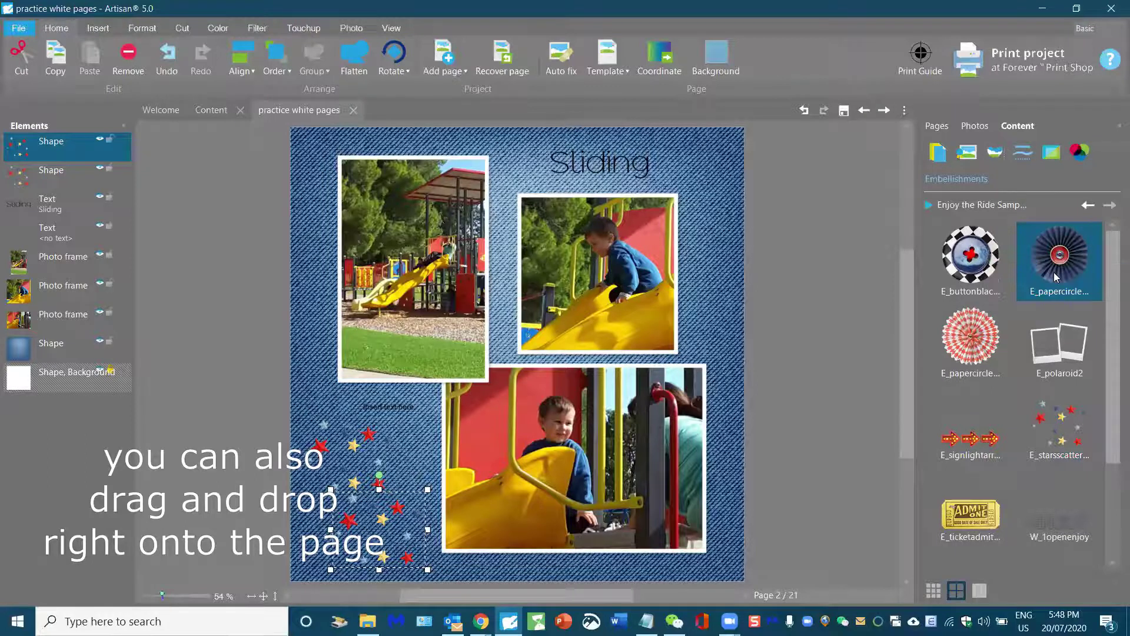
Step: Add the red paper rosette beneath the blue one and nudge the blue rosette slightly left
{"action": "left_click", "coordinate": [977, 348]}
{"action": "left_click", "coordinate": [1008, 344]}
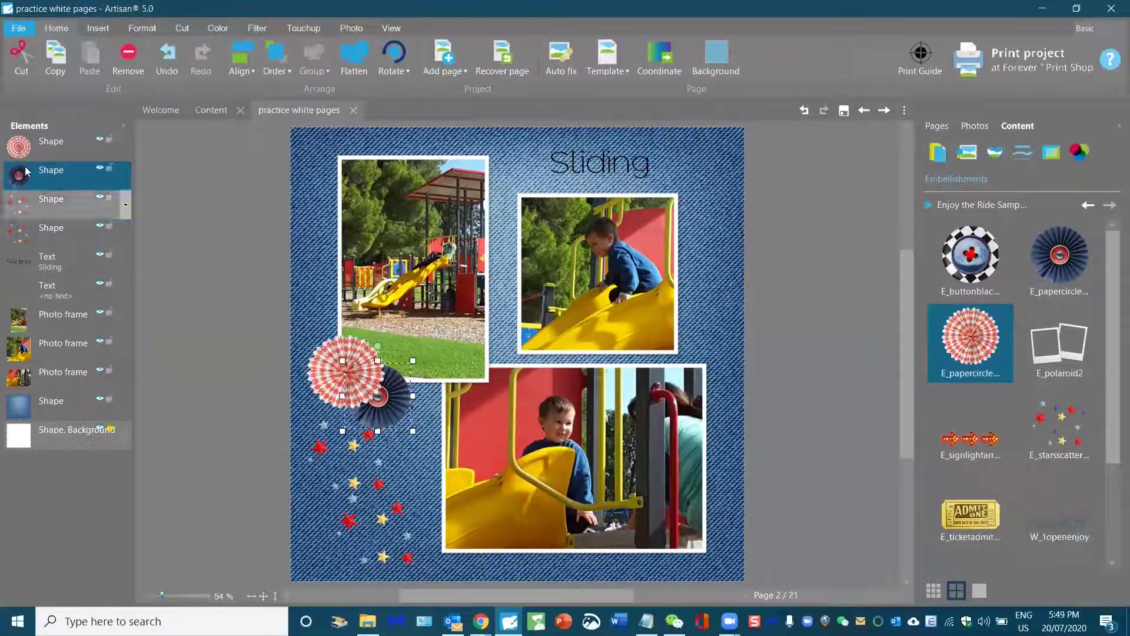
{"action": "left_click_drag", "start_coordinate": [20, 152], "coordinate": [24, 176]}
{"action": "left_click_drag", "start_coordinate": [376, 398], "coordinate": [369, 397]}
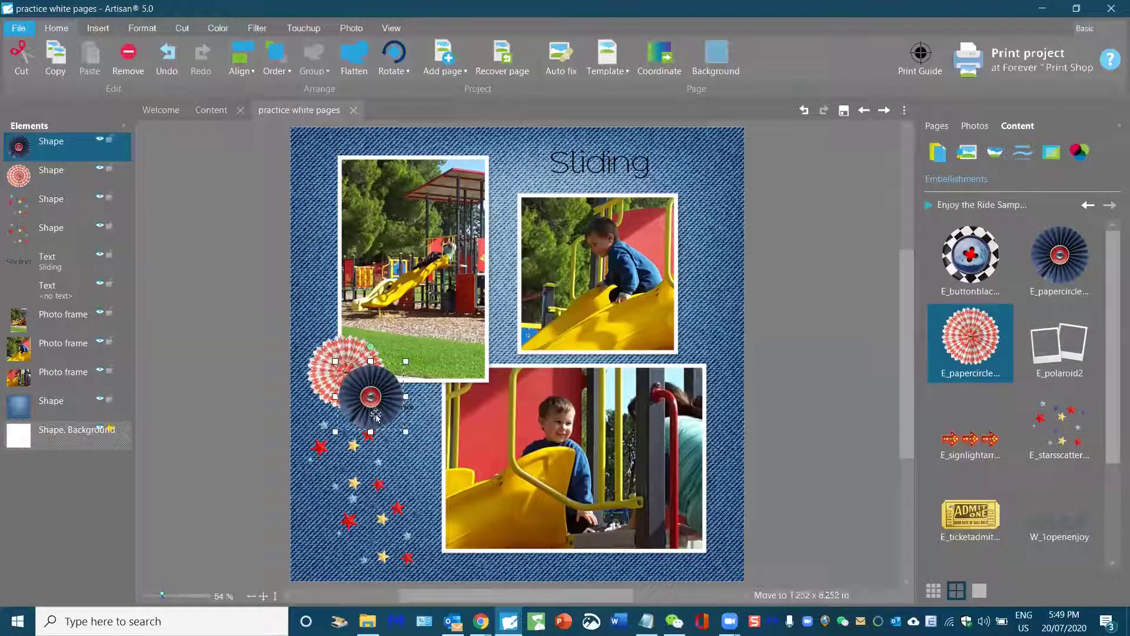
Step: Delete the empty text box from the page
{"action": "left_click", "coordinate": [414, 406]}
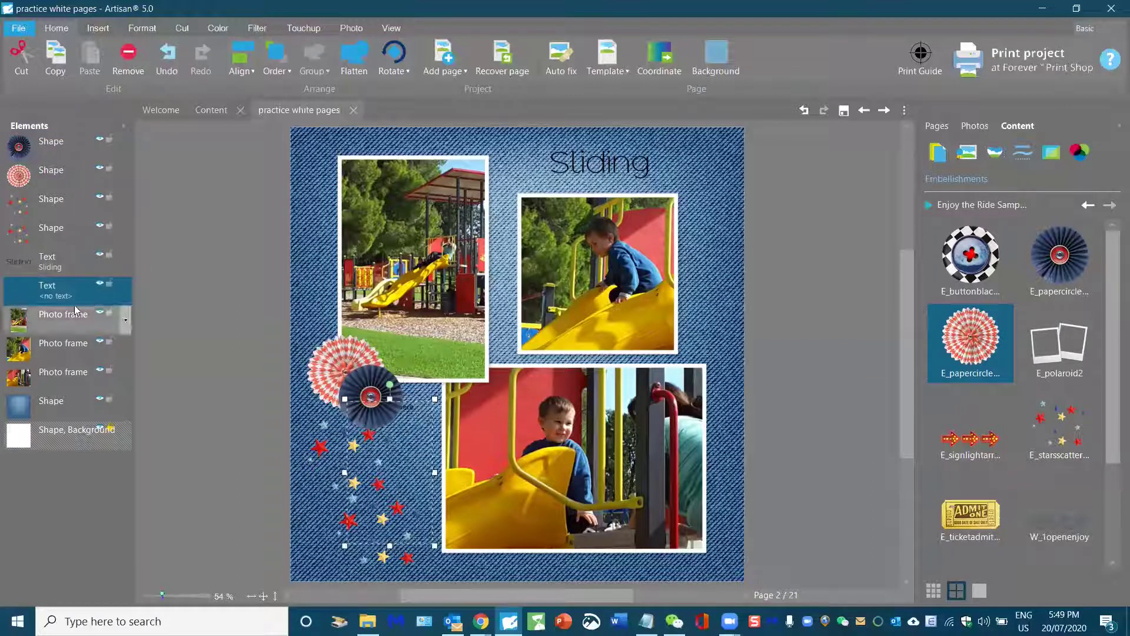
{"action": "right_click", "coordinate": [82, 287]}
{"action": "mouse_move", "coordinate": [130, 387]}
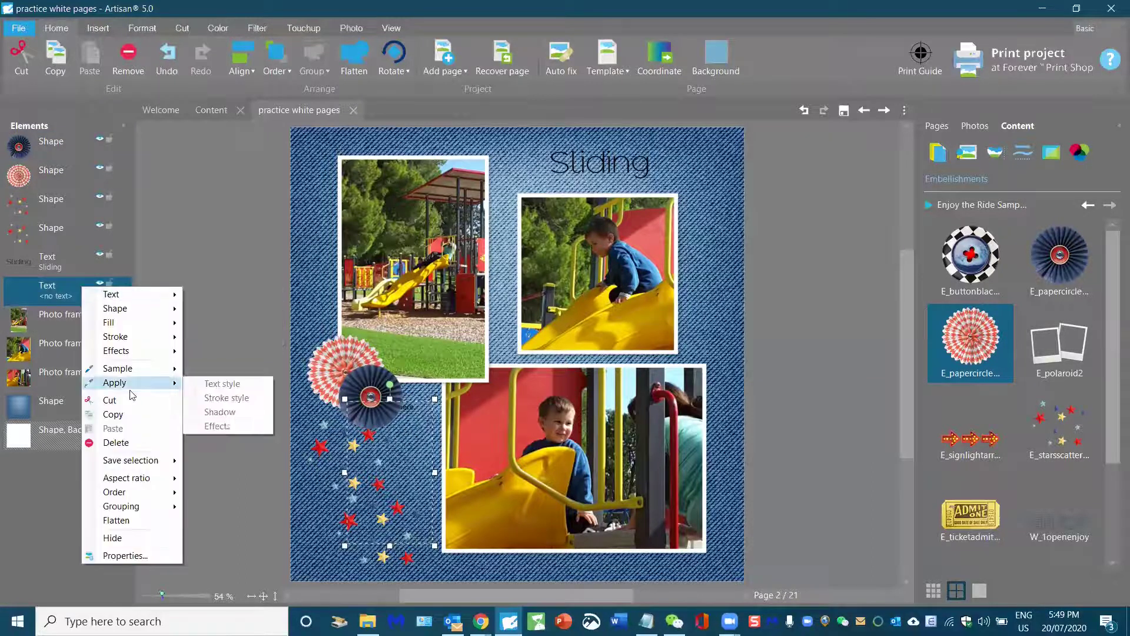
{"action": "key", "text": "Return"}
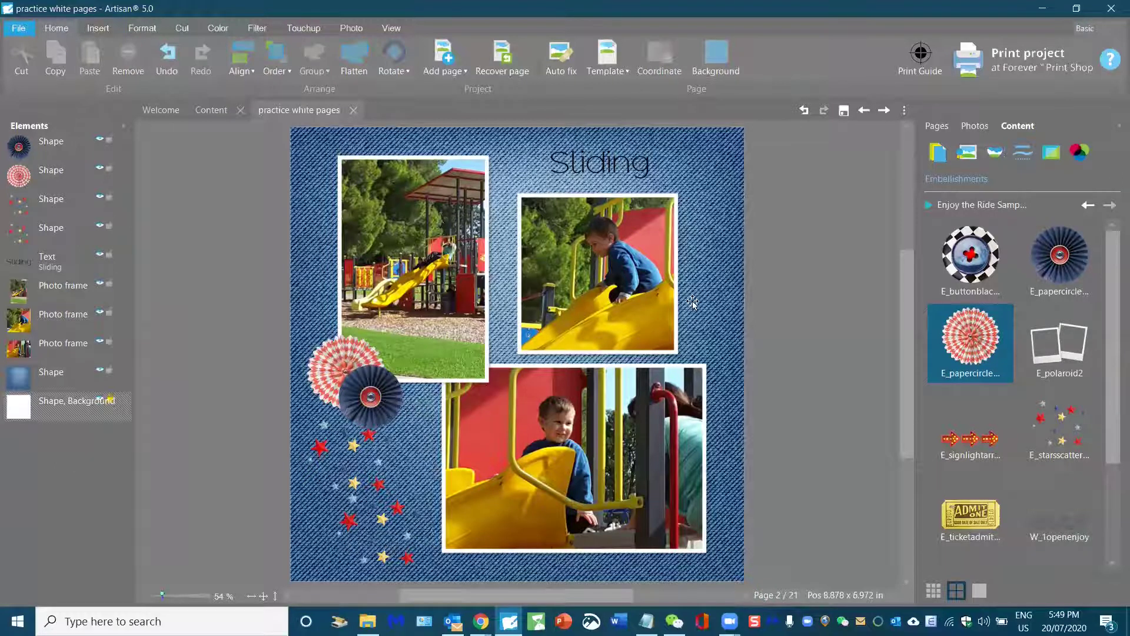
Step: Reposition the Sliding title and change its font to .VnBlackH
{"action": "left_click", "coordinate": [595, 168]}
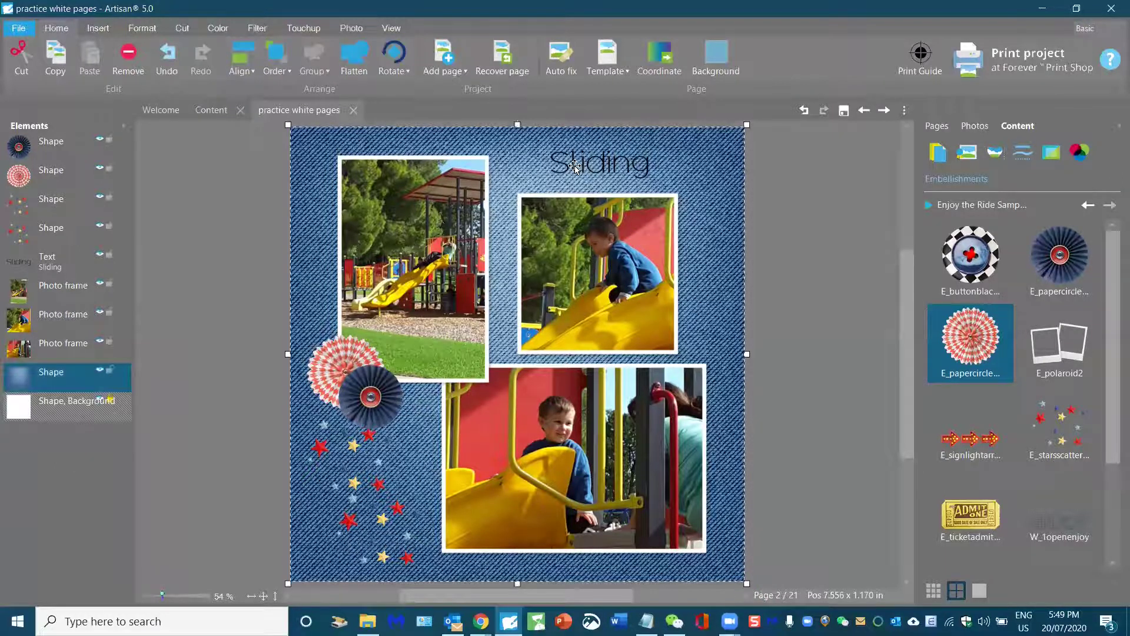
{"action": "left_click_drag", "start_coordinate": [574, 165], "coordinate": [680, 185]}
{"action": "double_click", "coordinate": [551, 178]}
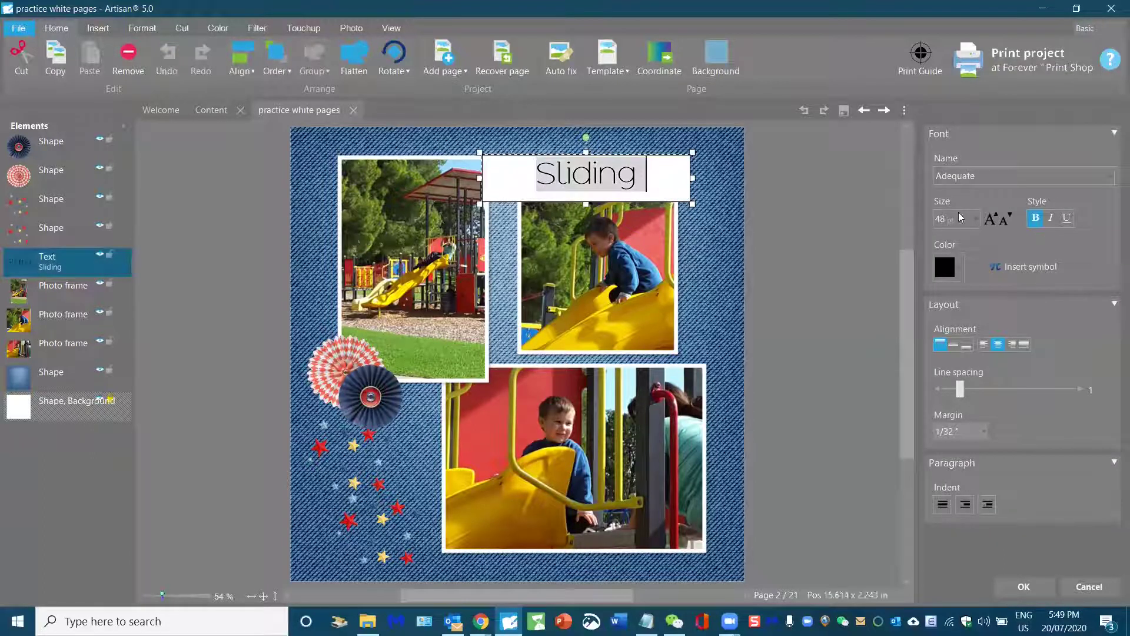
{"action": "left_click", "coordinate": [1008, 177]}
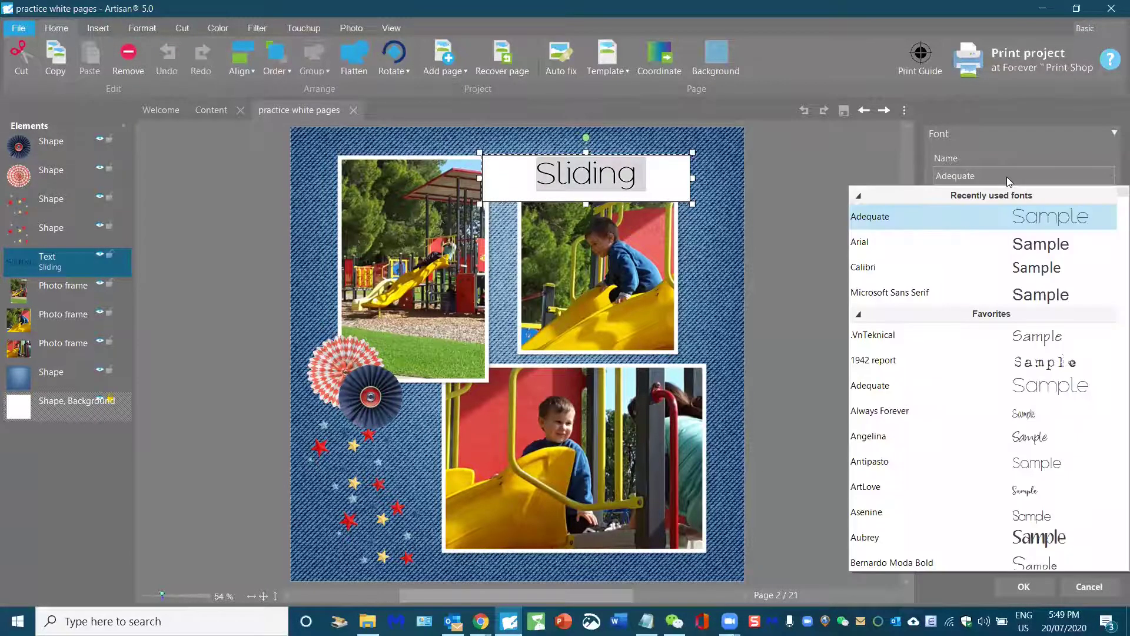
{"action": "left_click", "coordinate": [858, 316]}
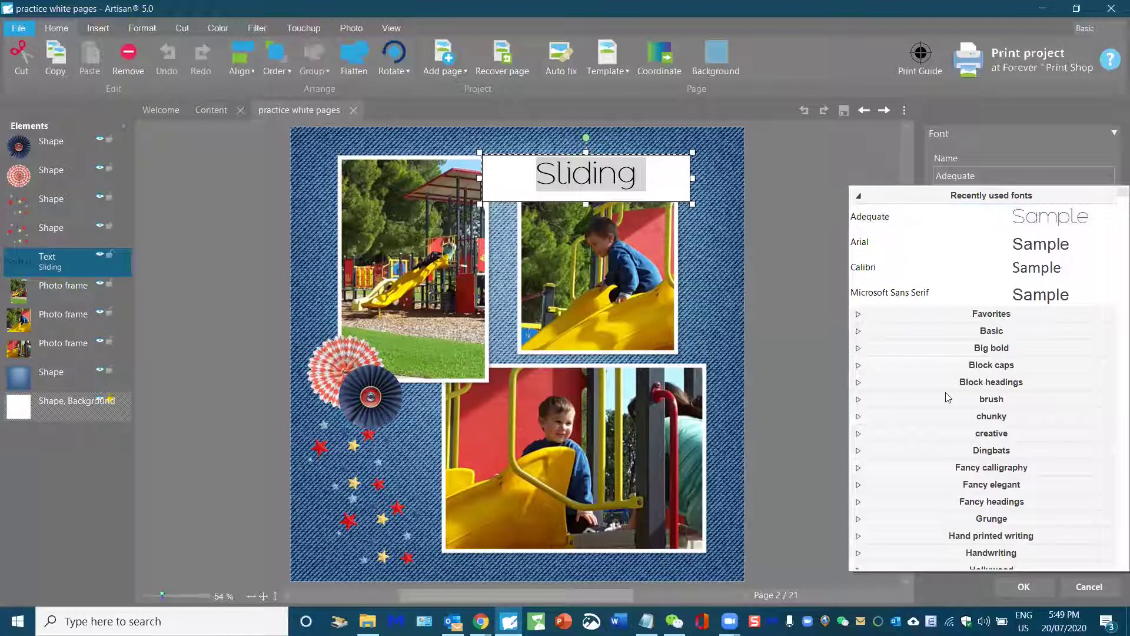
{"action": "scroll", "coordinate": [1001, 358], "scroll_direction": "down", "scroll_amount": 15}
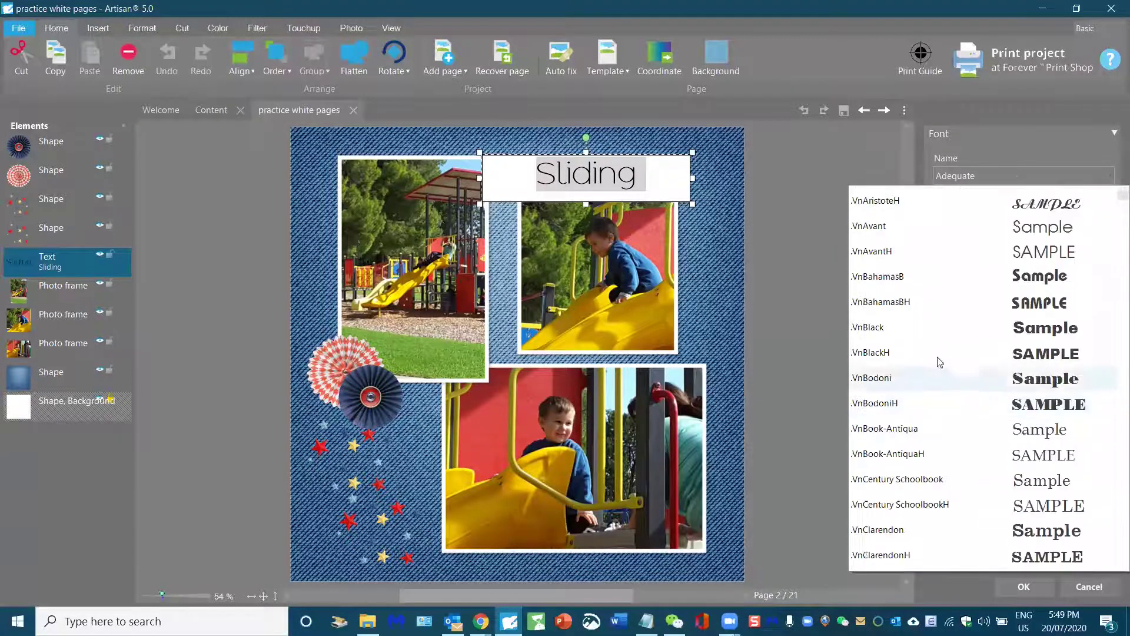
{"action": "left_click", "coordinate": [937, 355]}
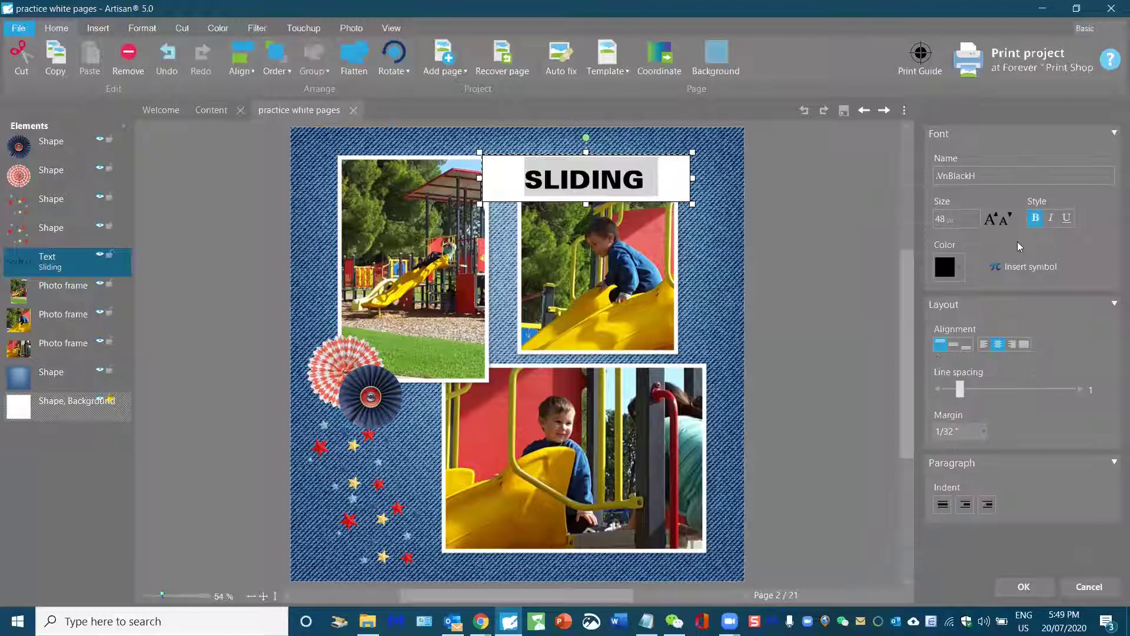
Step: Set the SLIDING title to 64 pt and colour it red
{"action": "left_click", "coordinate": [977, 218]}
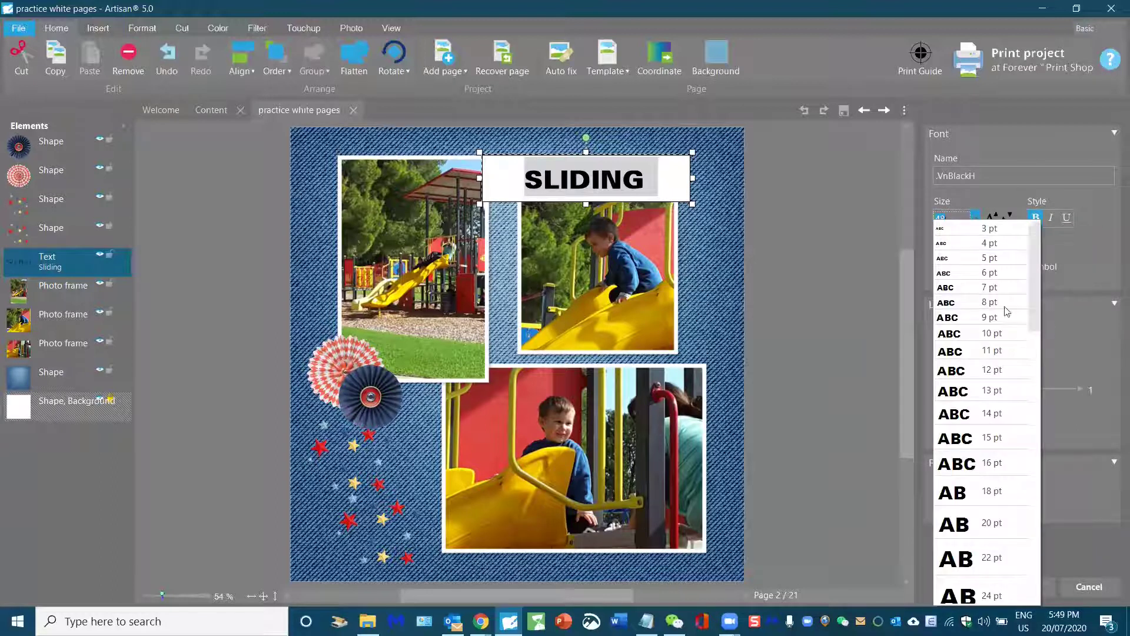
{"action": "scroll", "coordinate": [1009, 324], "scroll_direction": "down", "scroll_amount": 3}
{"action": "scroll", "coordinate": [992, 351], "scroll_direction": "down", "scroll_amount": 3}
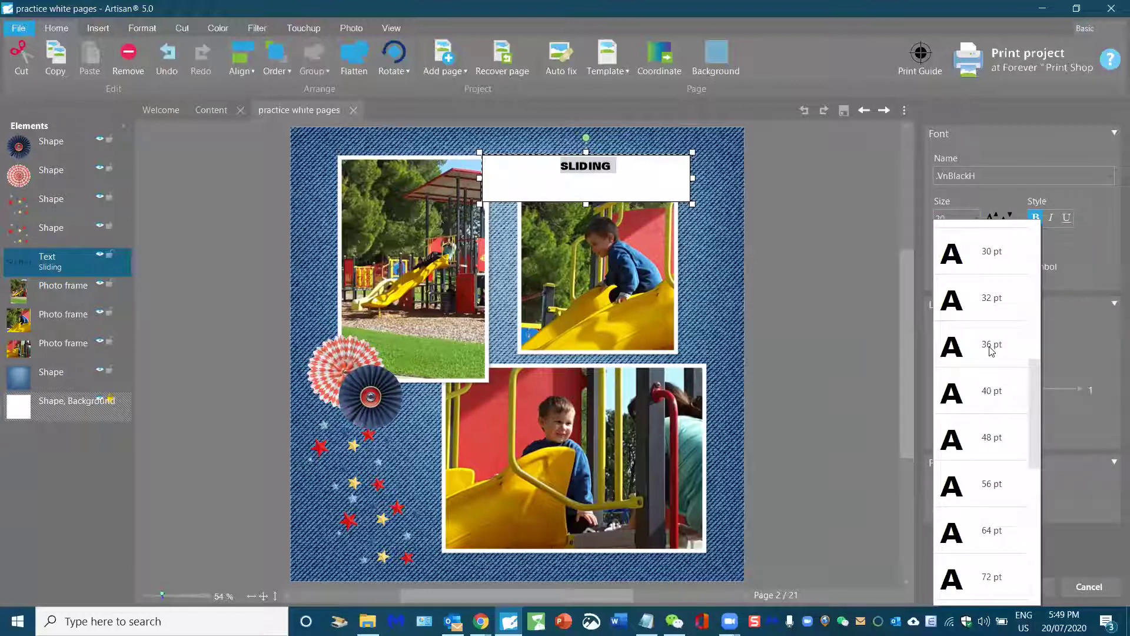
{"action": "left_click", "coordinate": [971, 546]}
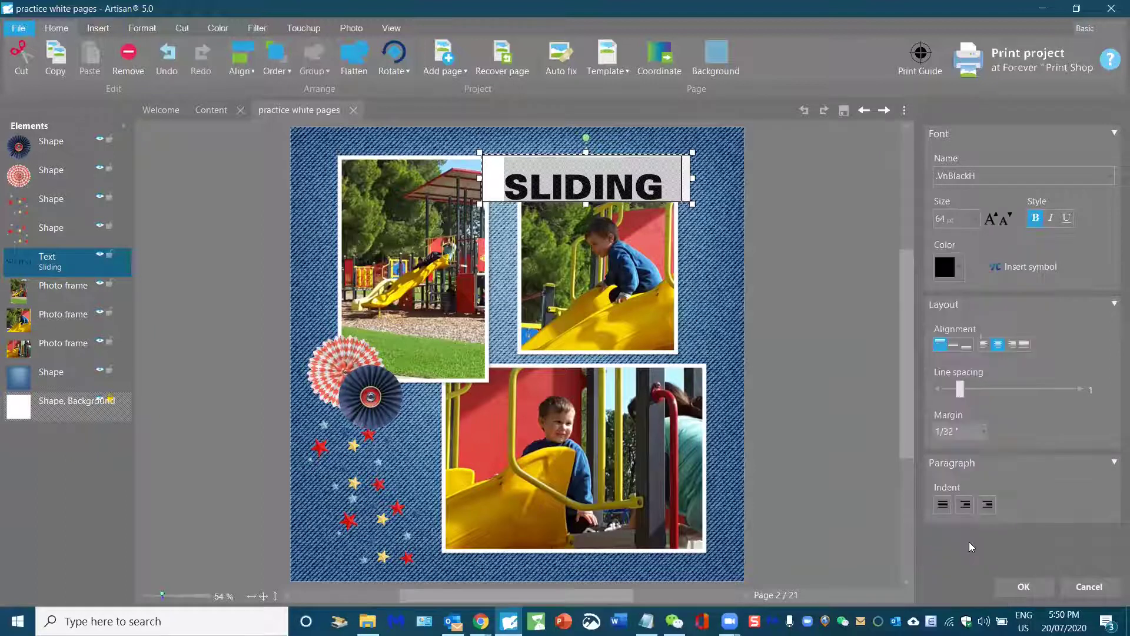
{"action": "left_click", "coordinate": [958, 266]}
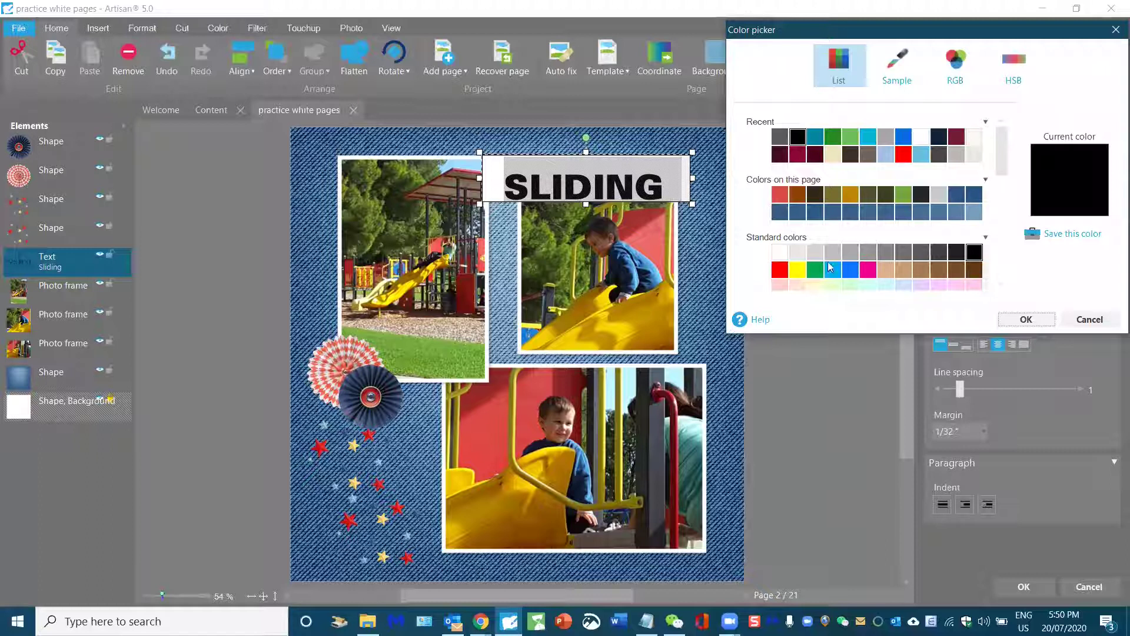
{"action": "left_click", "coordinate": [780, 270]}
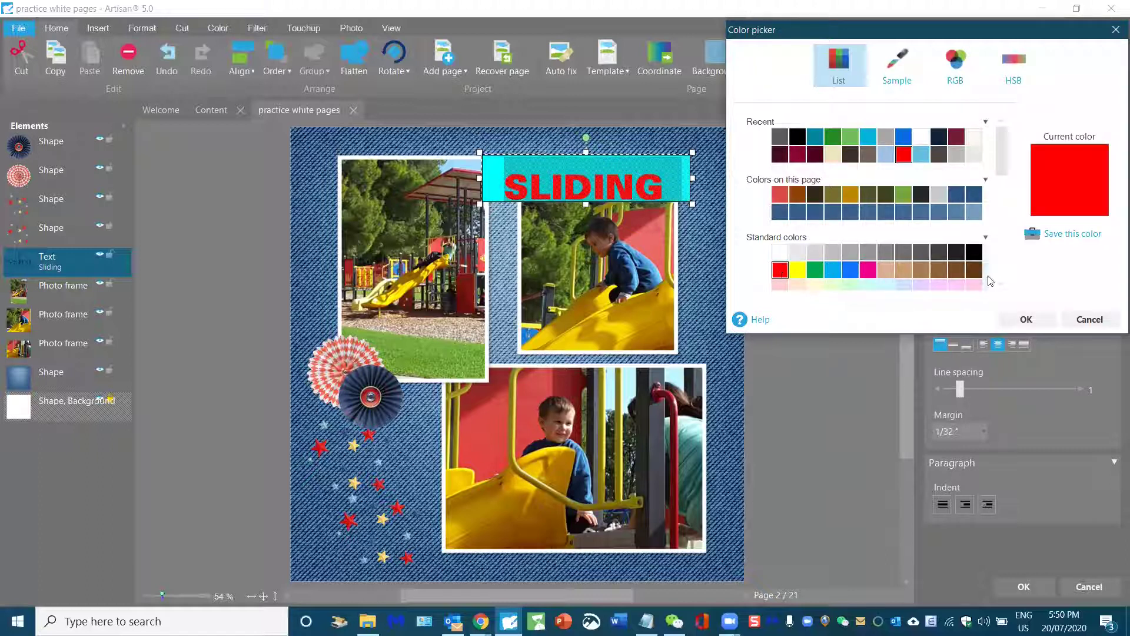
{"action": "left_click", "coordinate": [1027, 318]}
{"action": "left_click", "coordinate": [836, 264]}
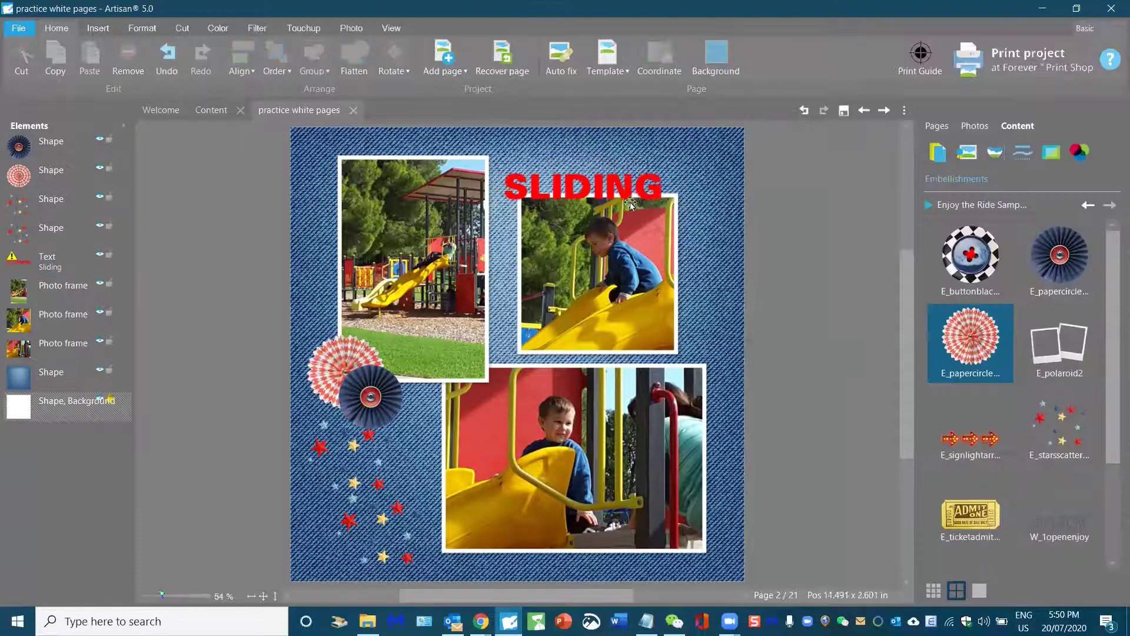
Step: Move SLIDING slightly higher and insert a new text box reading FUN
{"action": "left_click_drag", "start_coordinate": [565, 188], "coordinate": [570, 177]}
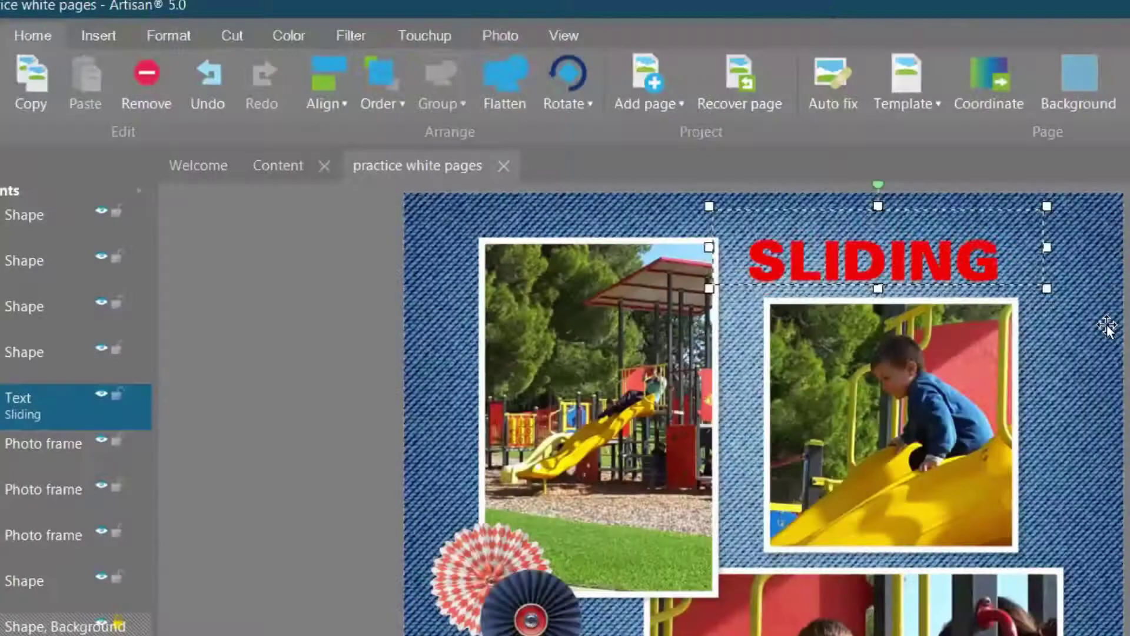
{"action": "left_click", "coordinate": [722, 220]}
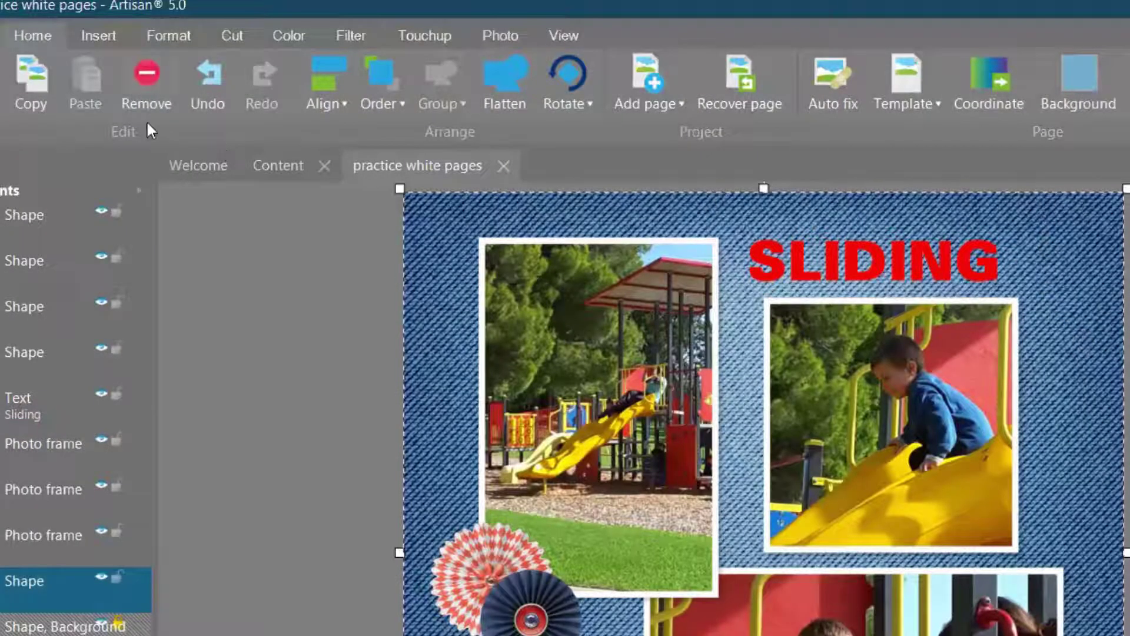
{"action": "left_click", "coordinate": [88, 40]}
{"action": "left_click", "coordinate": [150, 88]}
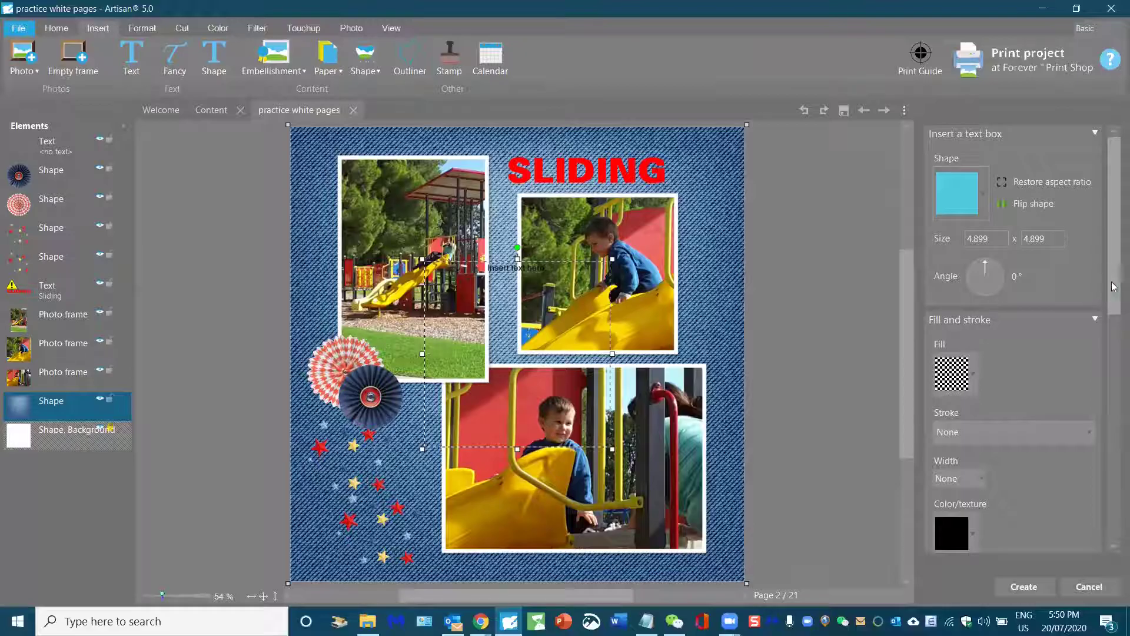
{"action": "scroll", "coordinate": [1112, 276], "scroll_direction": "down", "scroll_amount": 5}
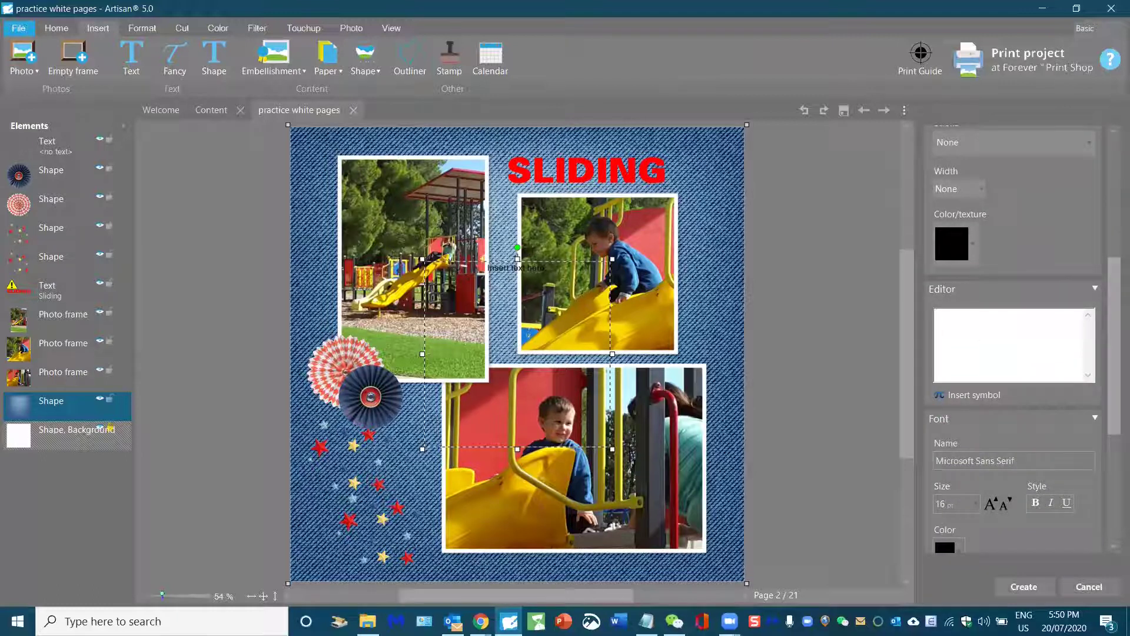
{"action": "type", "text": "fun"}
{"action": "key", "text": "BackSpace"}
{"action": "key", "text": "BackSpace"}
{"action": "key", "text": "BackSpace"}
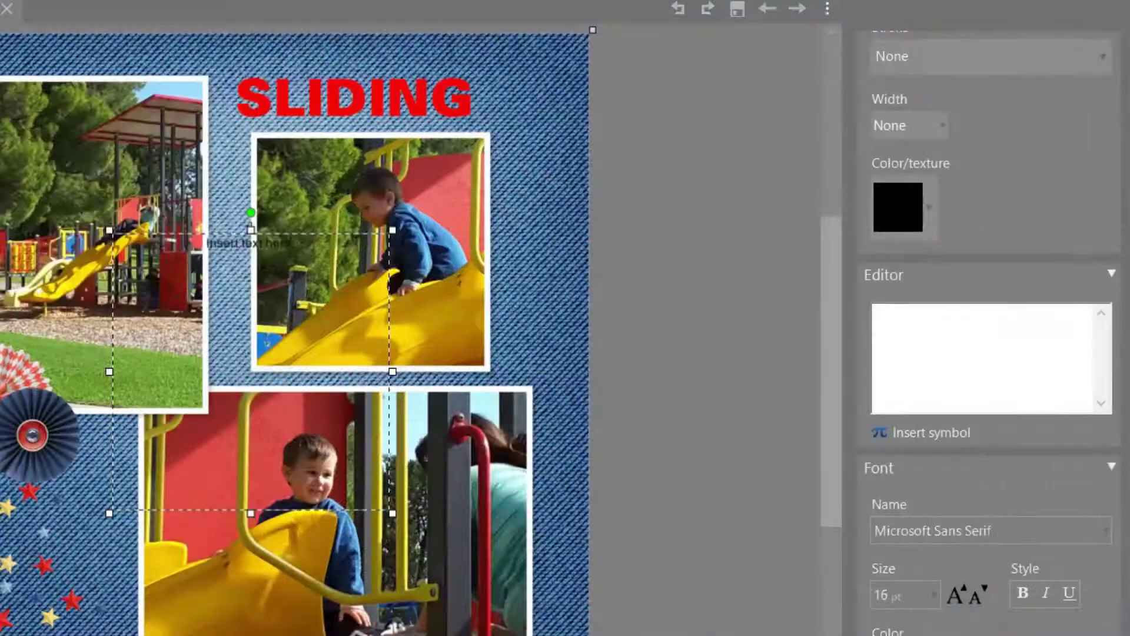
{"action": "type", "text": "FUN"}
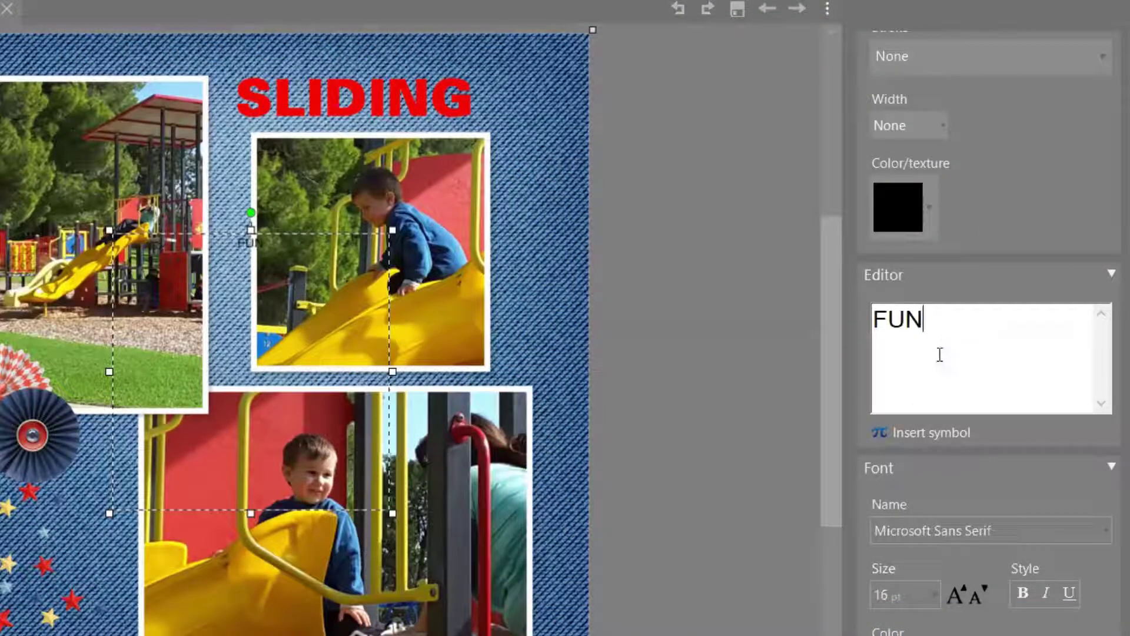
Step: Set the FUN text to the Angelina script font at 96 pt
{"action": "left_click", "coordinate": [998, 530]}
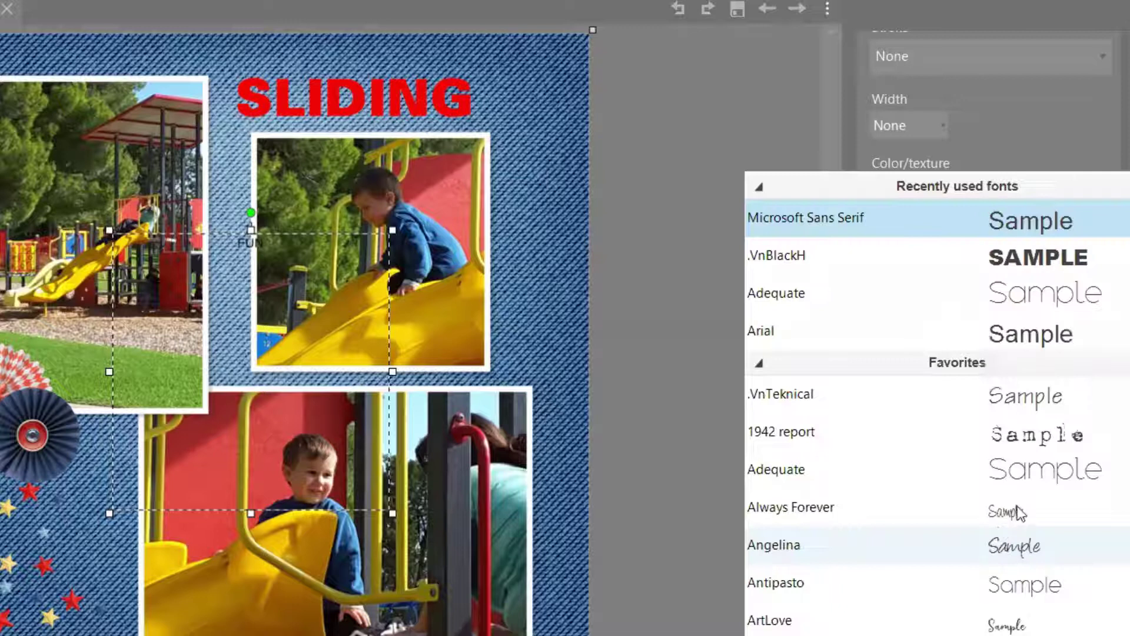
{"action": "scroll", "coordinate": [853, 347], "scroll_direction": "down", "scroll_amount": 5}
{"action": "left_click", "coordinate": [860, 416]}
{"action": "key", "text": "ctrl+z"}
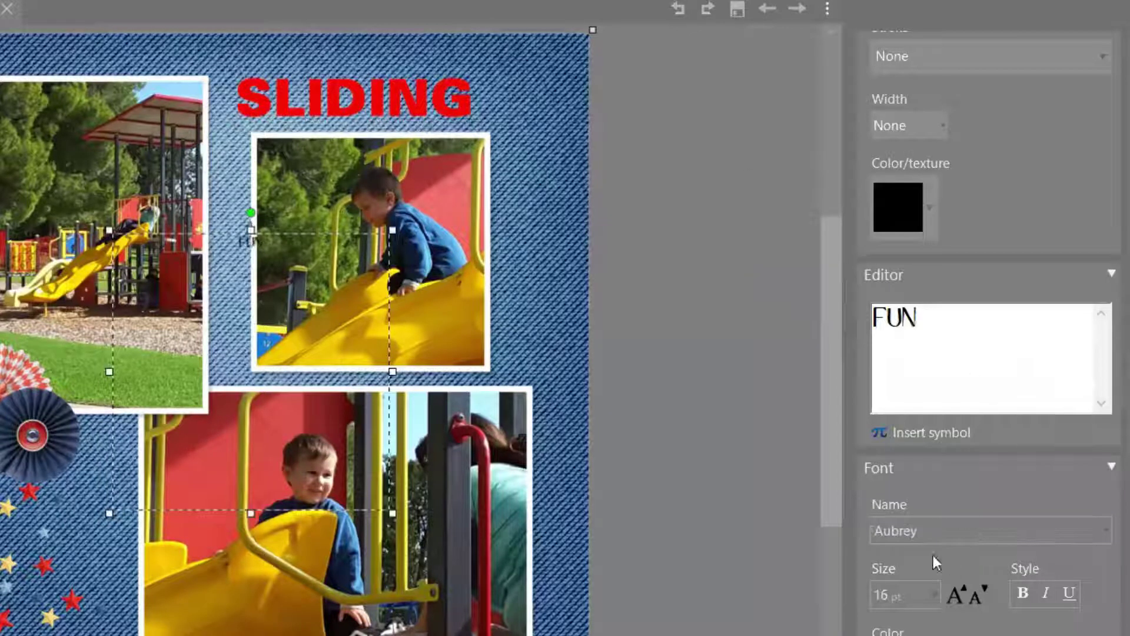
{"action": "left_click", "coordinate": [935, 596]}
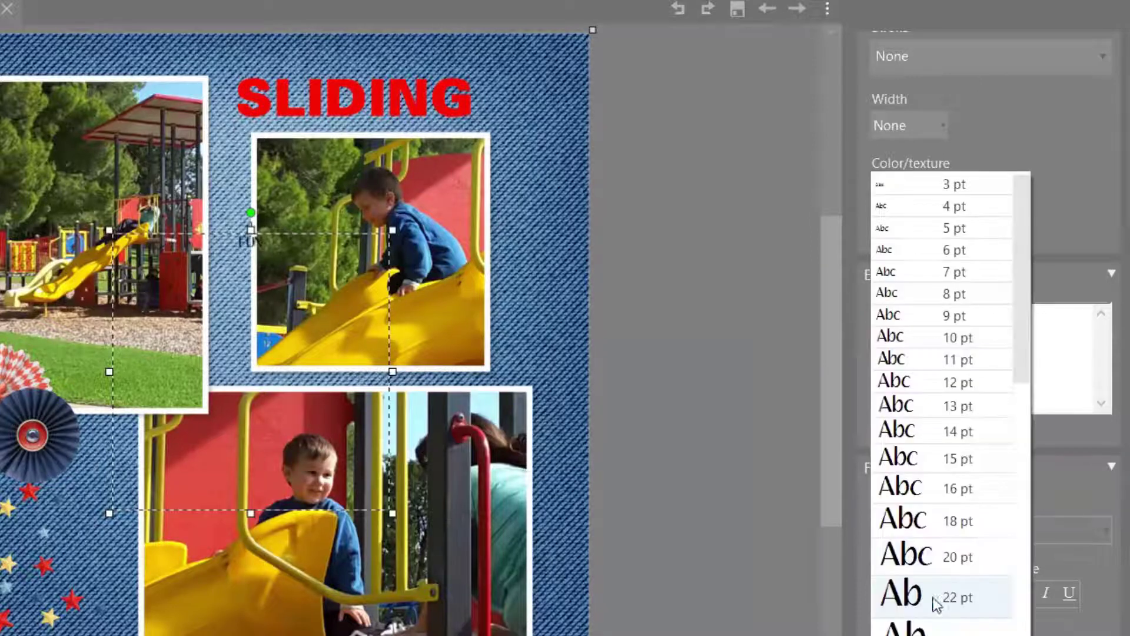
{"action": "scroll", "coordinate": [1008, 436], "scroll_direction": "down", "scroll_amount": 3}
{"action": "left_click", "coordinate": [950, 568]}
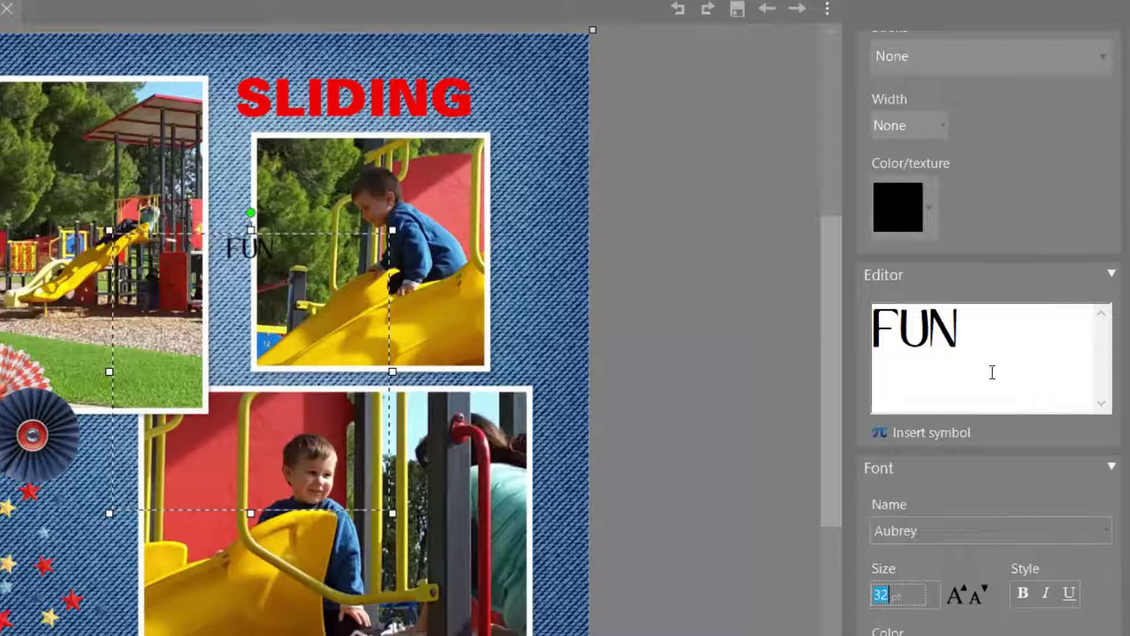
{"action": "left_click", "coordinate": [944, 537]}
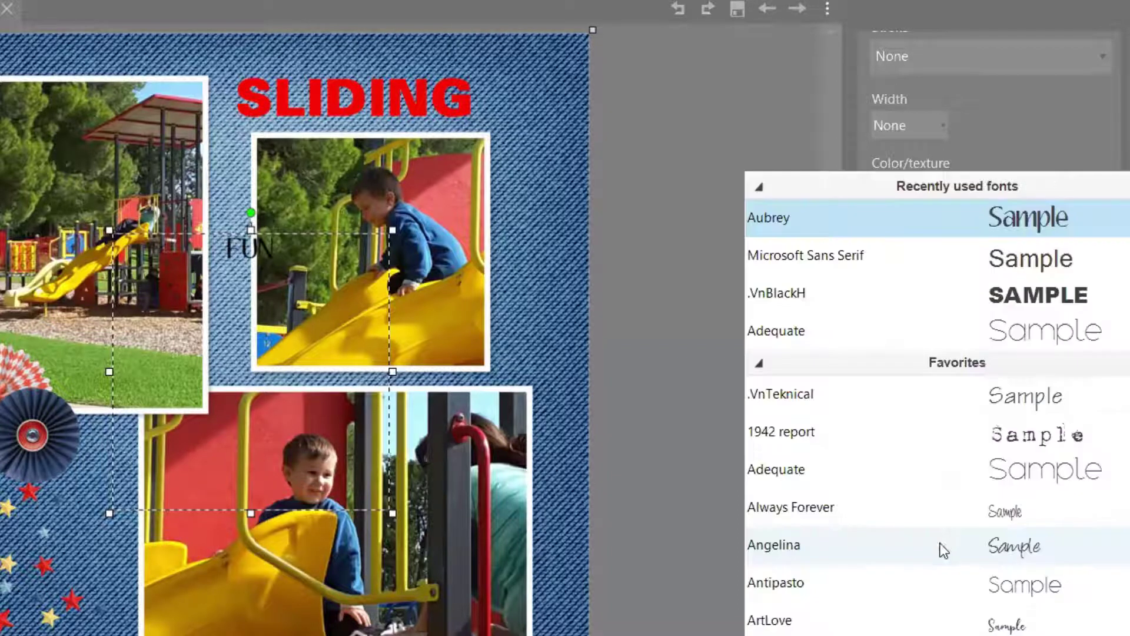
{"action": "left_click", "coordinate": [640, 313]}
{"action": "left_click", "coordinate": [937, 596]}
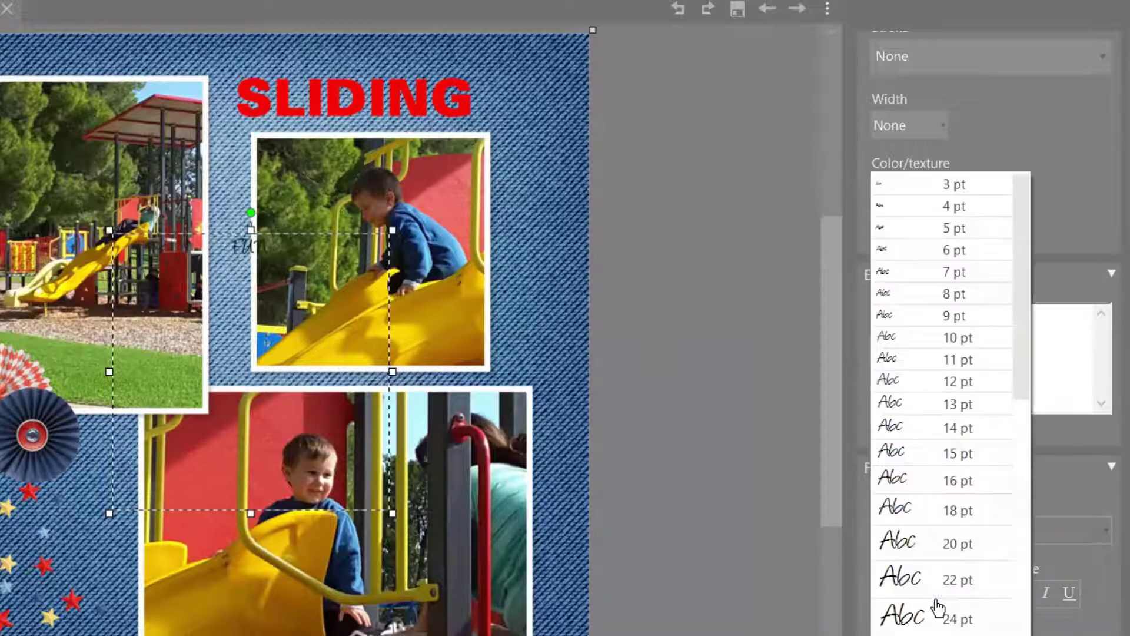
{"action": "scroll", "coordinate": [980, 533], "scroll_direction": "down", "scroll_amount": 5}
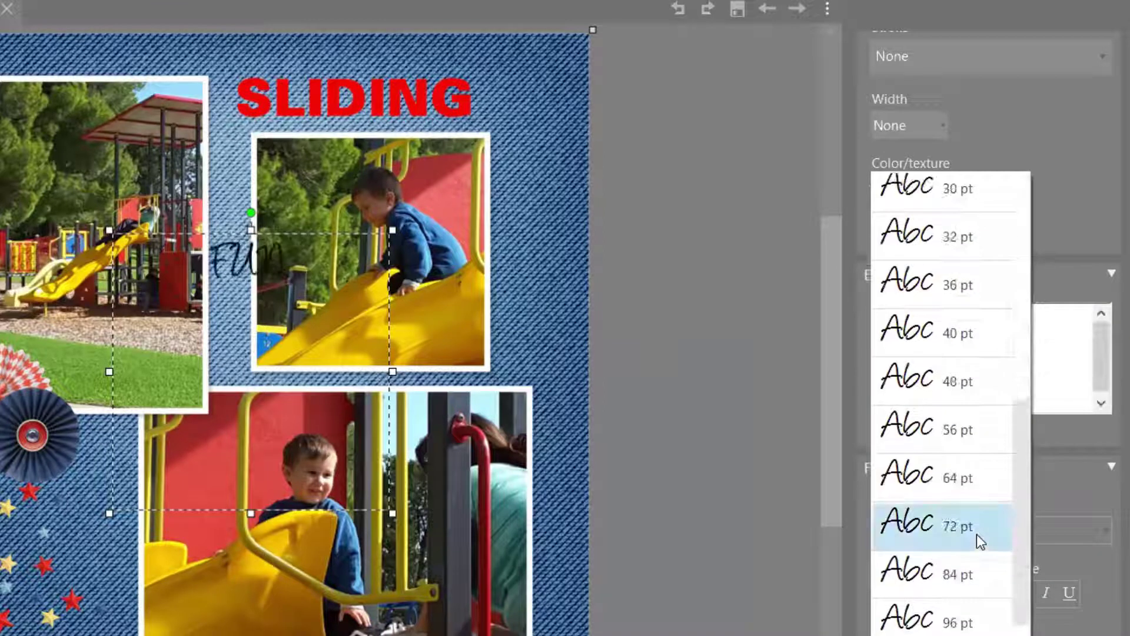
{"action": "left_click", "coordinate": [951, 629]}
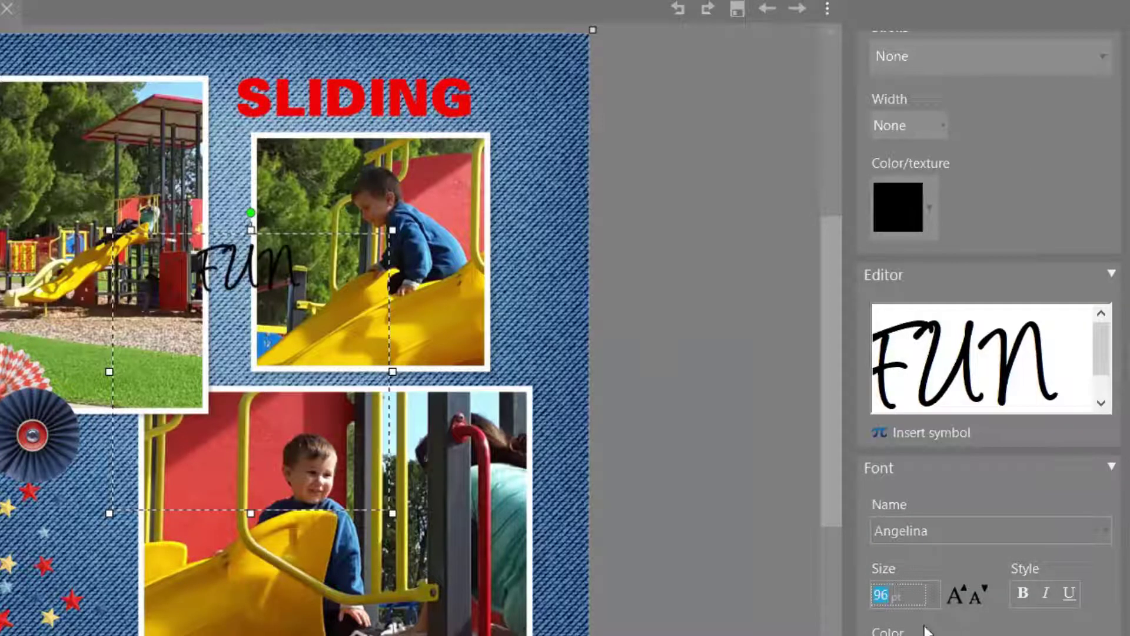
Step: Colour the FUN text dark navy
{"action": "scroll", "coordinate": [977, 353], "scroll_direction": "down", "scroll_amount": 6}
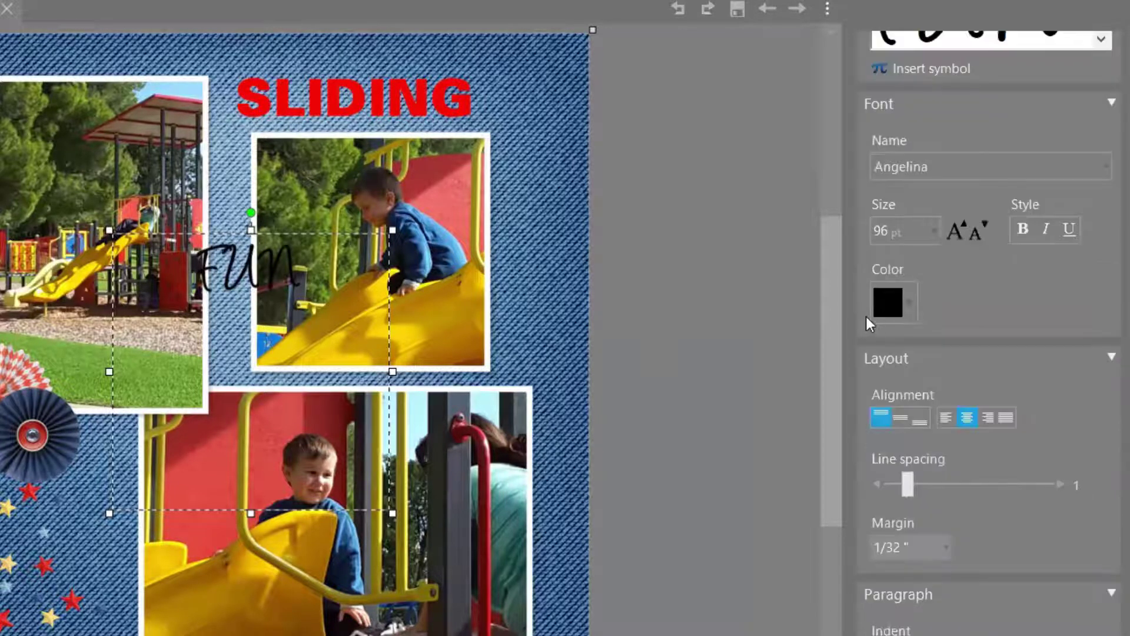
{"action": "left_click", "coordinate": [911, 305]}
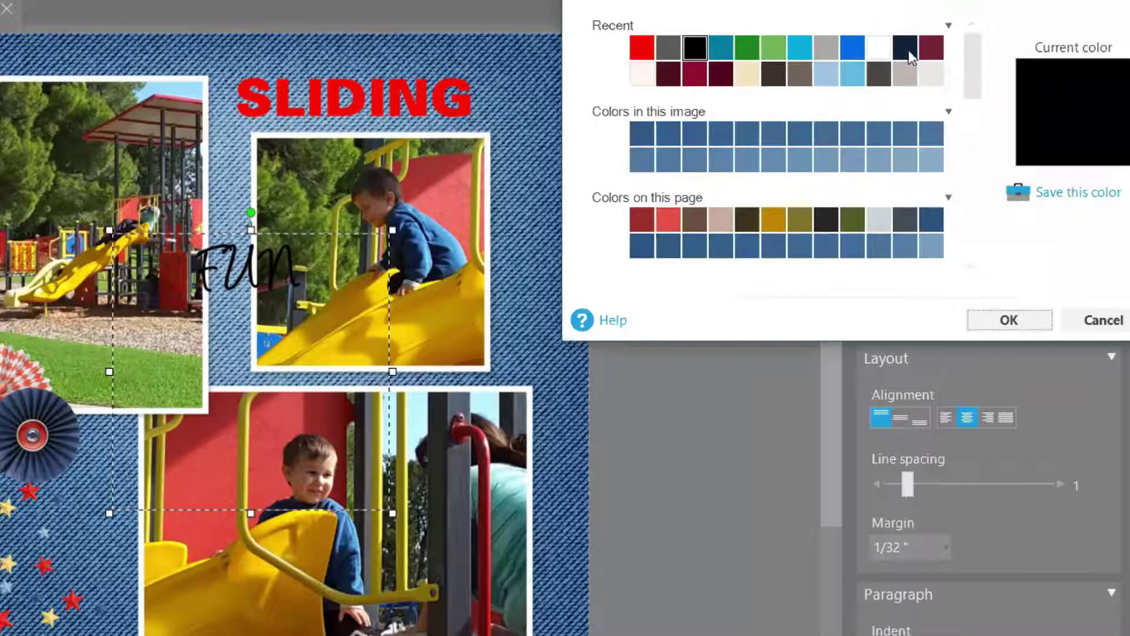
{"action": "left_click", "coordinate": [906, 50]}
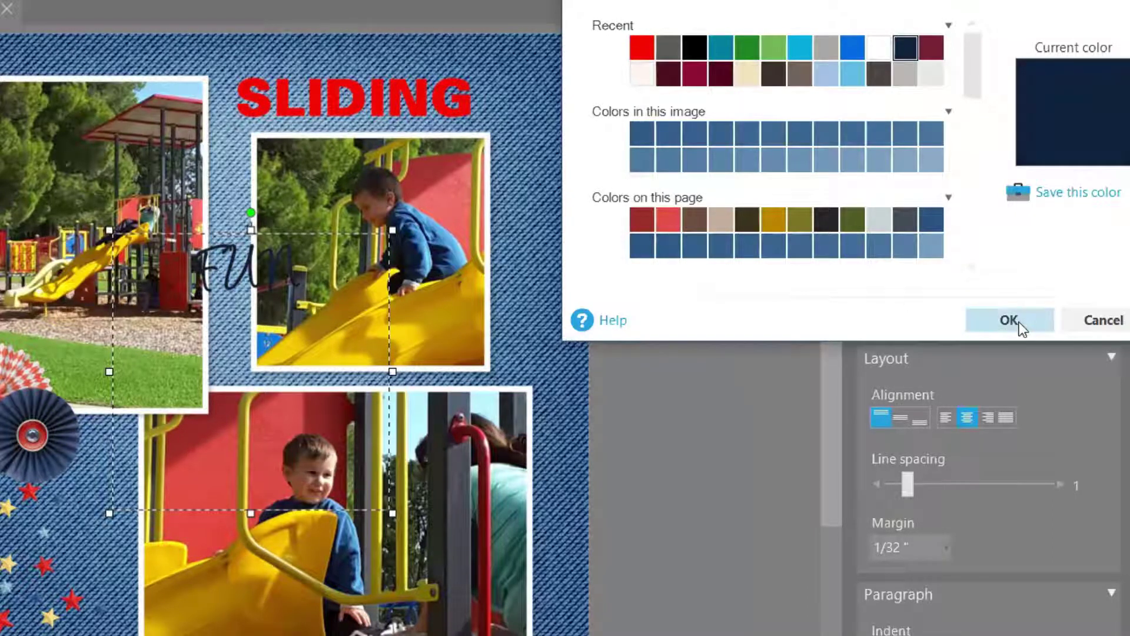
{"action": "left_click", "coordinate": [1009, 319]}
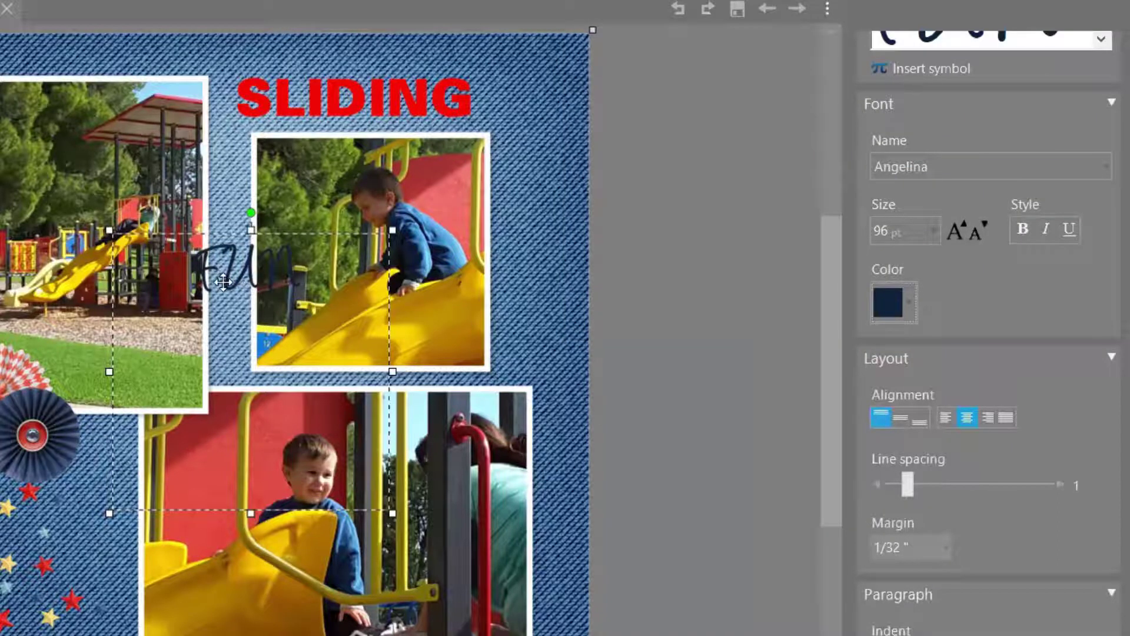
Step: Place the Fun text so it overlaps the right end of SLIDING
{"action": "left_click_drag", "start_coordinate": [218, 272], "coordinate": [441, 142]}
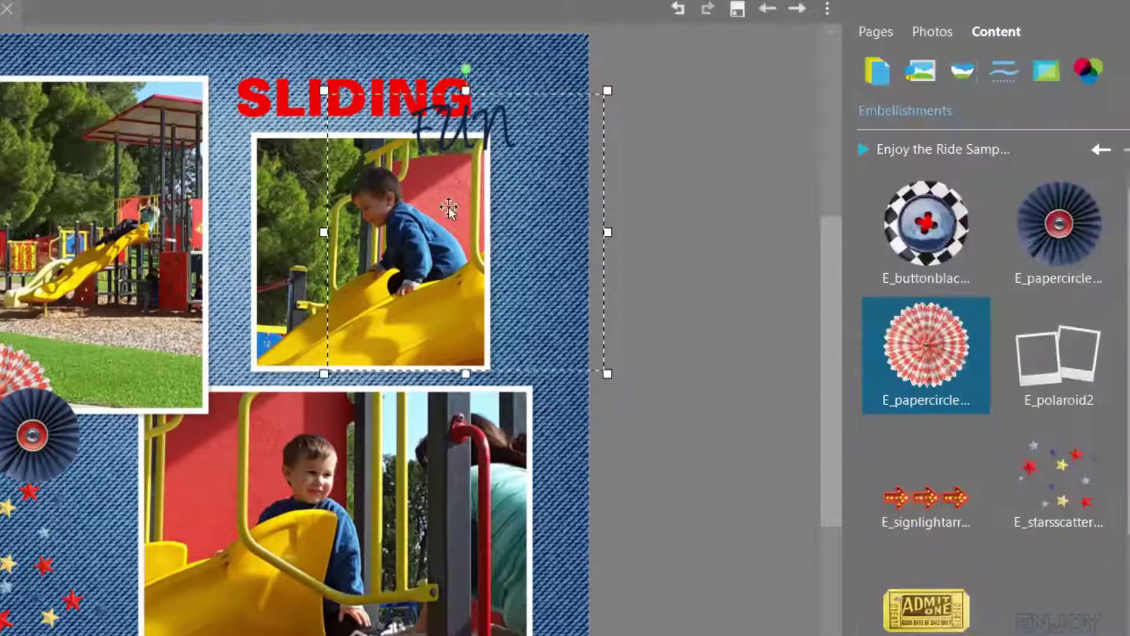
{"action": "left_click", "coordinate": [282, 106]}
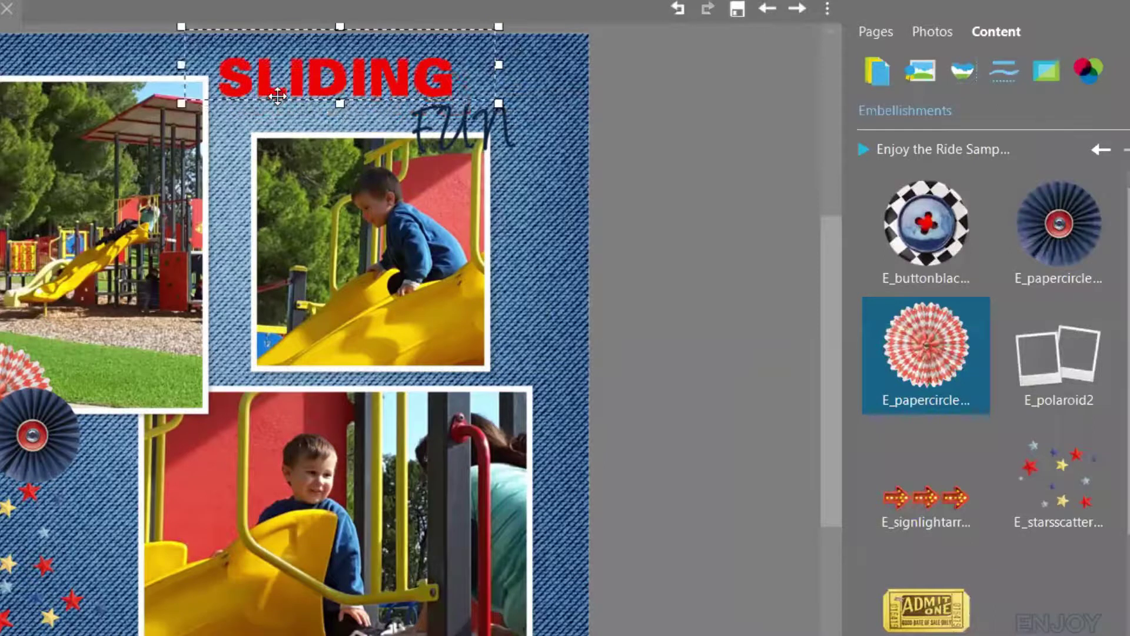
{"action": "left_click", "coordinate": [406, 120]}
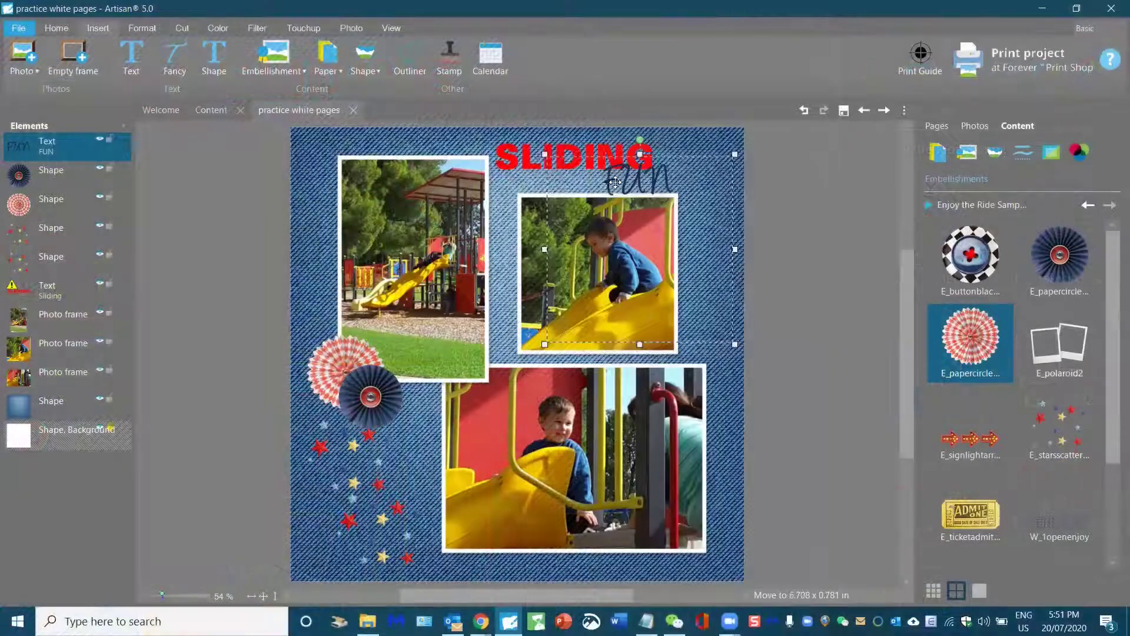
{"action": "left_click_drag", "start_coordinate": [615, 182], "coordinate": [621, 184]}
Step: Save the page and close the Content library page
{"action": "left_click", "coordinate": [756, 438]}
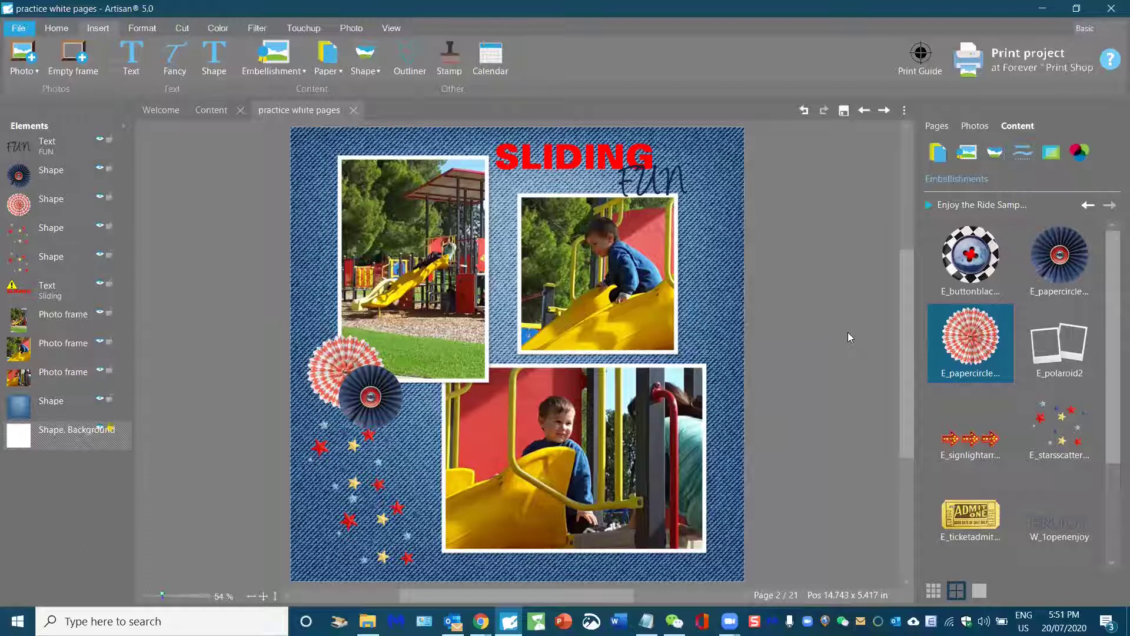
{"action": "left_click", "coordinate": [845, 113]}
{"action": "left_click", "coordinate": [241, 110]}
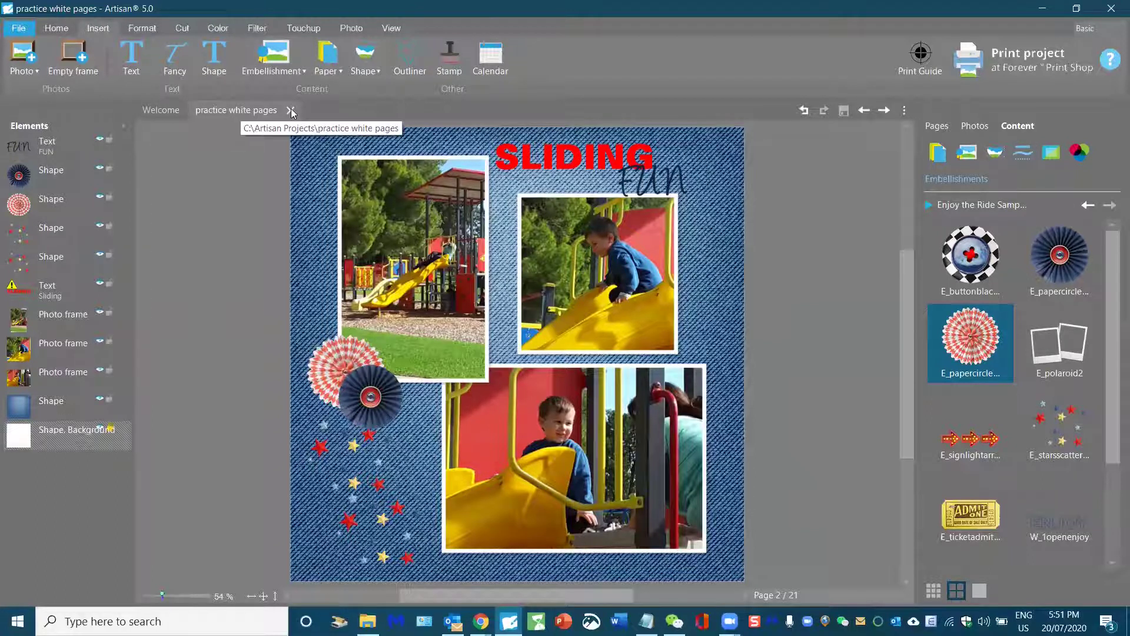
Step: Close the practice white pages project to return to the Welcome screen
{"action": "left_click", "coordinate": [290, 110]}
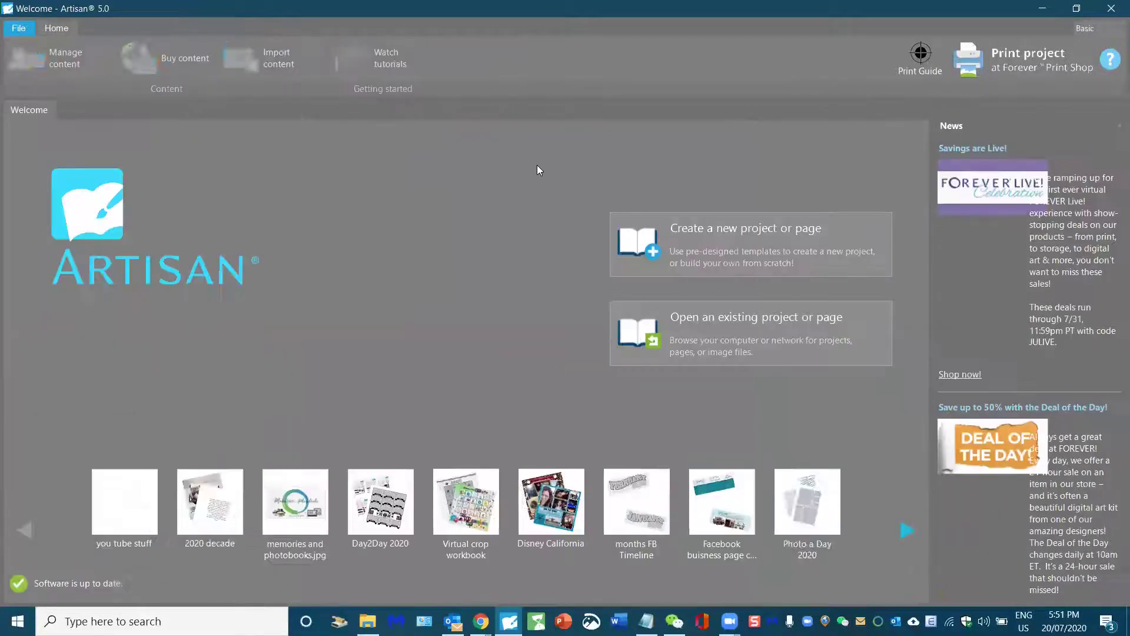
{"action": "mouse_move", "coordinate": [124, 479]}
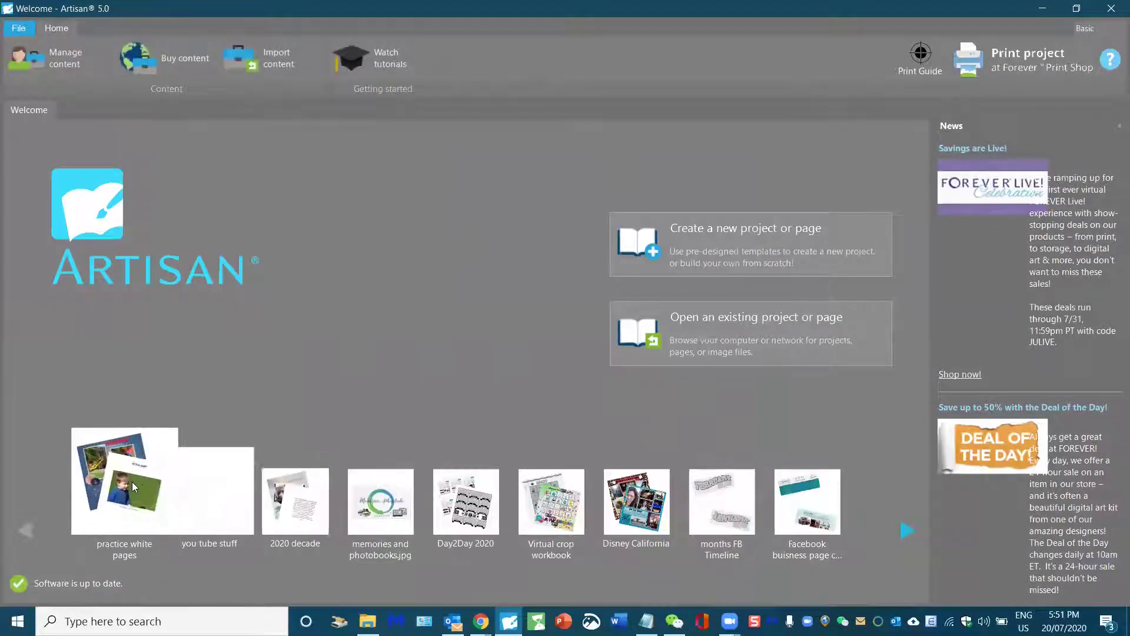